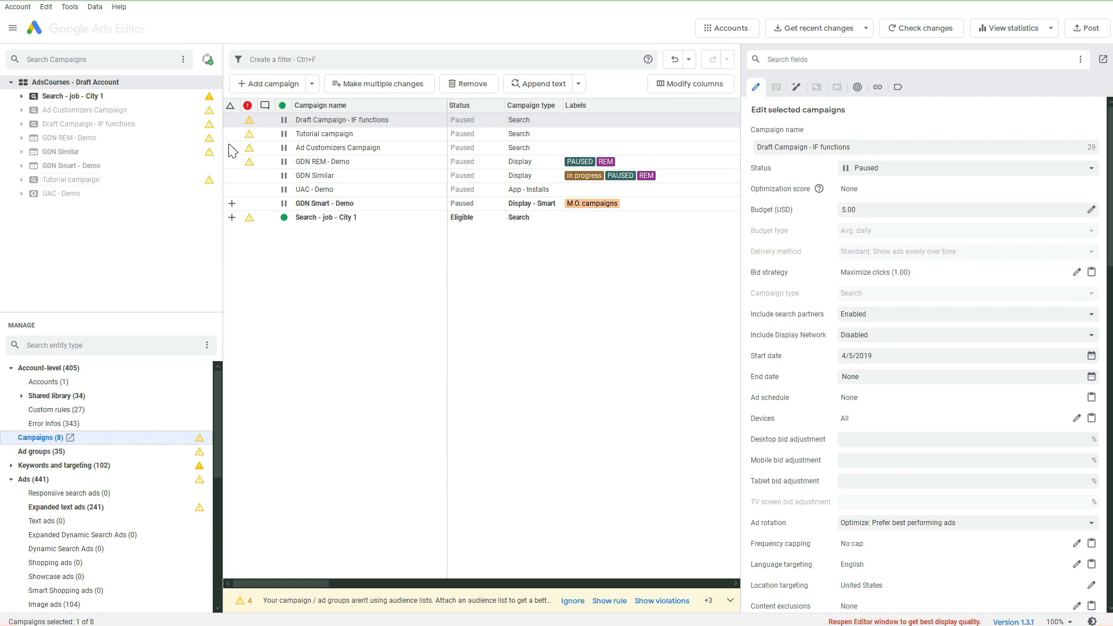
Duplicate the ad group Job in New York [BMM] within the Search - job - City 1 campaign and select the copy.
{"action": "left_click", "coordinate": [41, 98]}
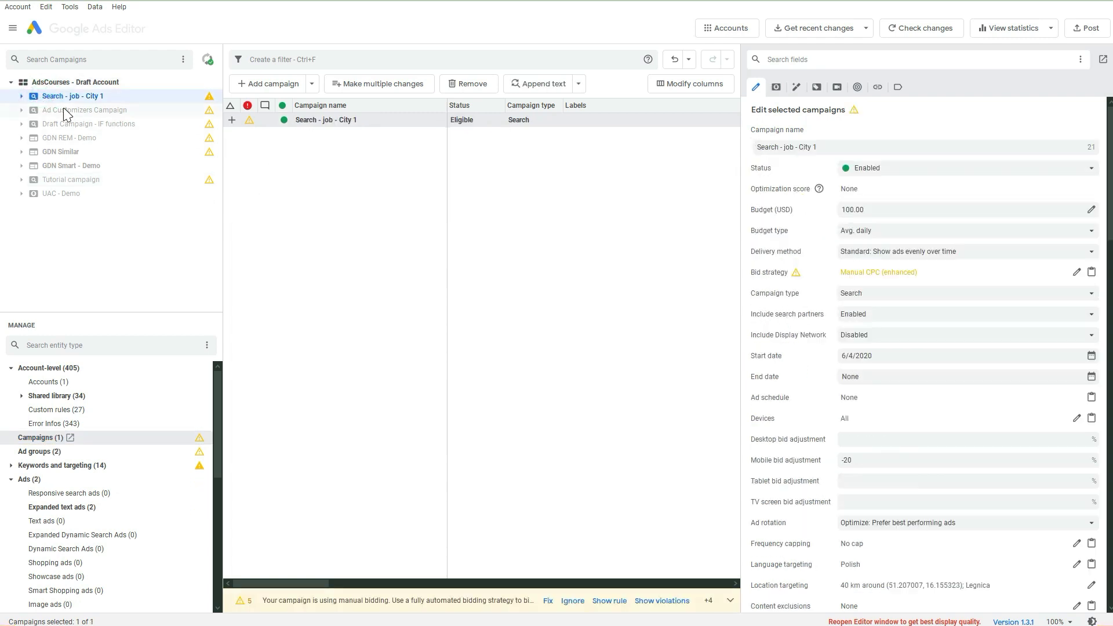
{"action": "left_click", "coordinate": [22, 97]}
{"action": "left_click", "coordinate": [93, 110]}
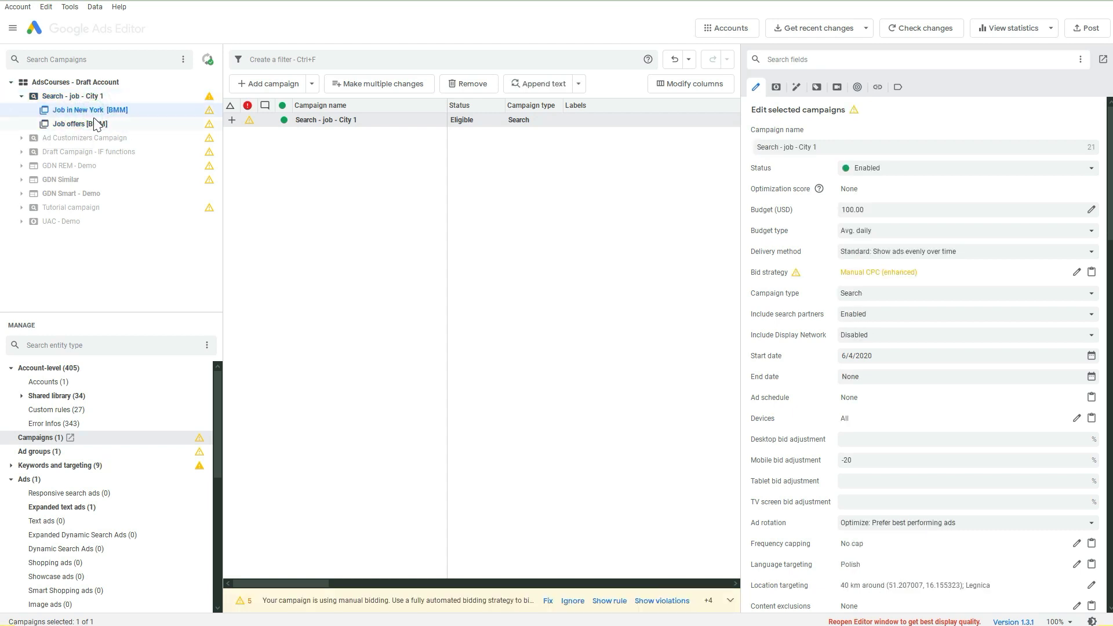
{"action": "left_click", "coordinate": [11, 466]}
{"action": "left_click", "coordinate": [37, 479]}
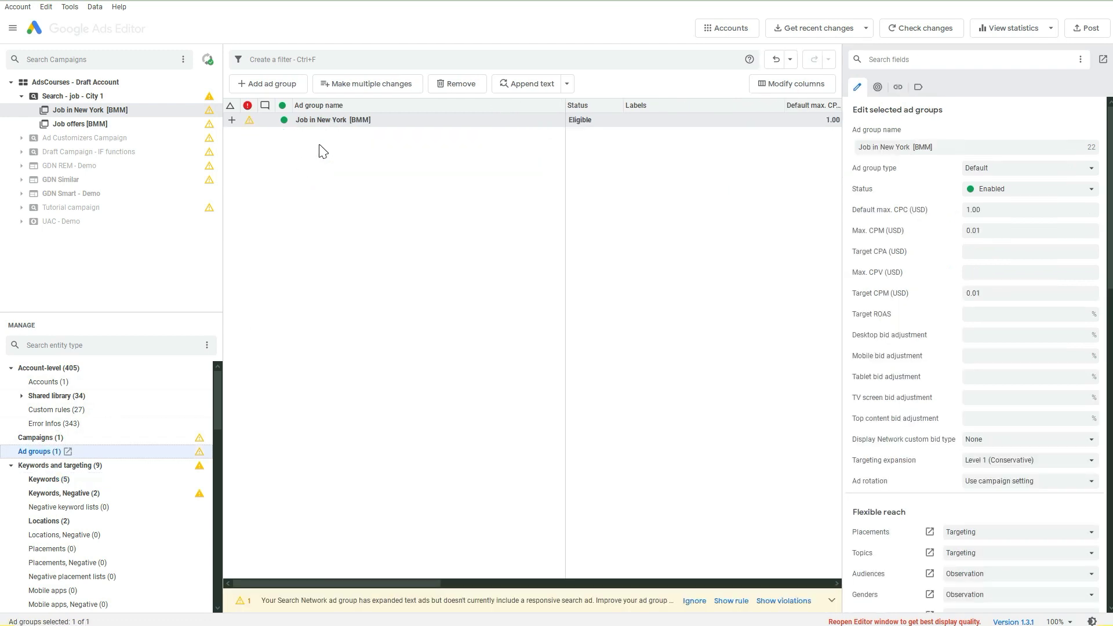
{"action": "left_click", "coordinate": [318, 123]}
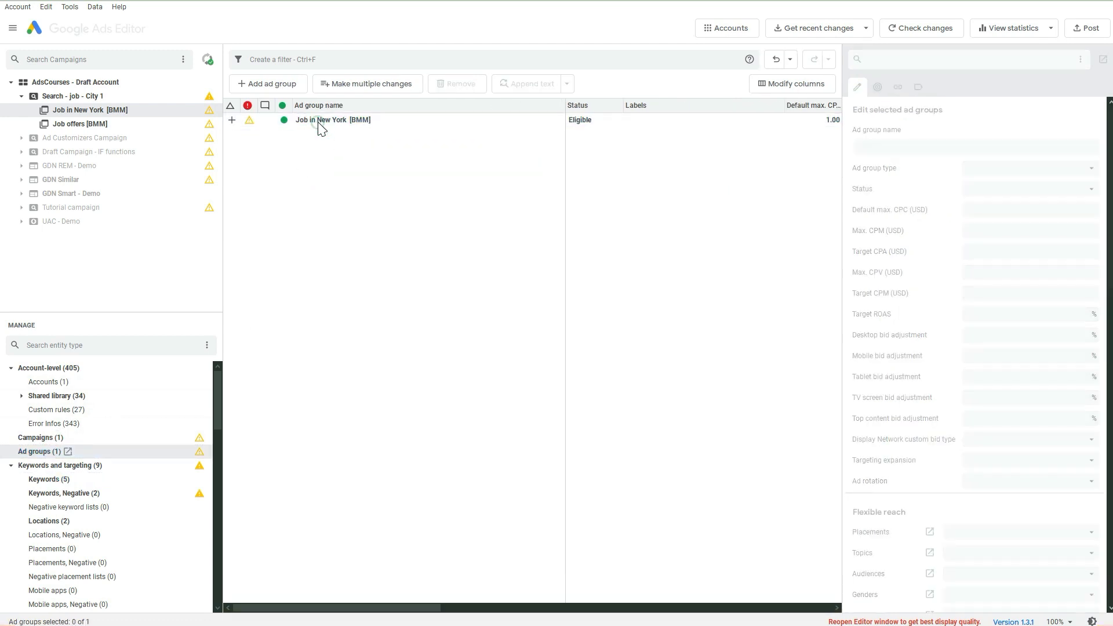
{"action": "key", "text": "ctrl+v"}
{"action": "left_click", "coordinate": [141, 123]}
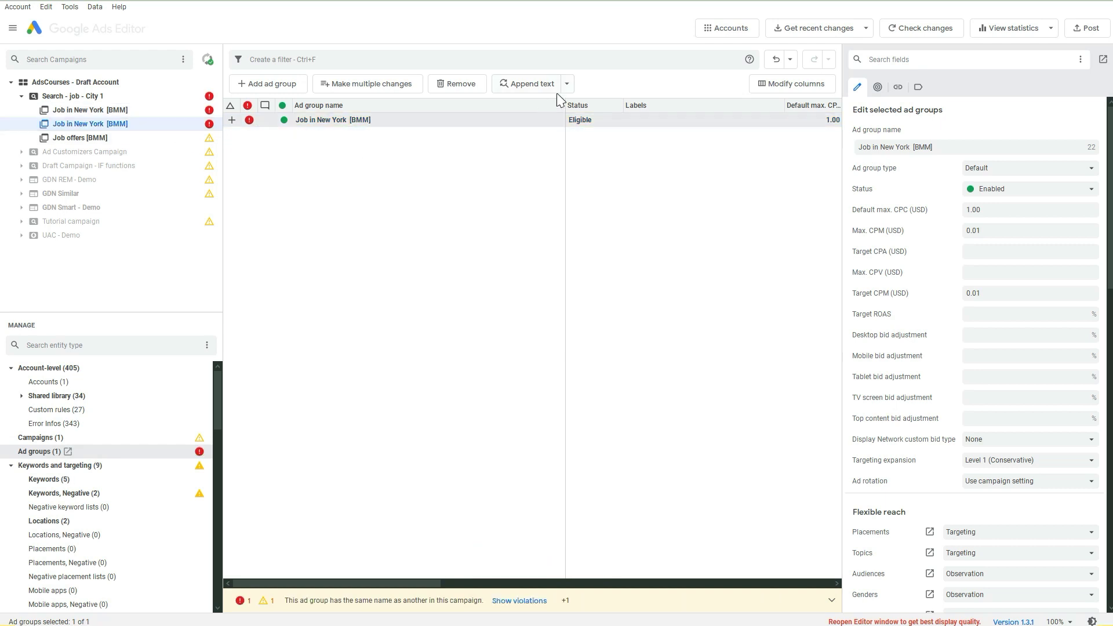
Replace the text New York with Los Angeles in all applicable fields of the duplicated ad group.
{"action": "left_click", "coordinate": [571, 88]}
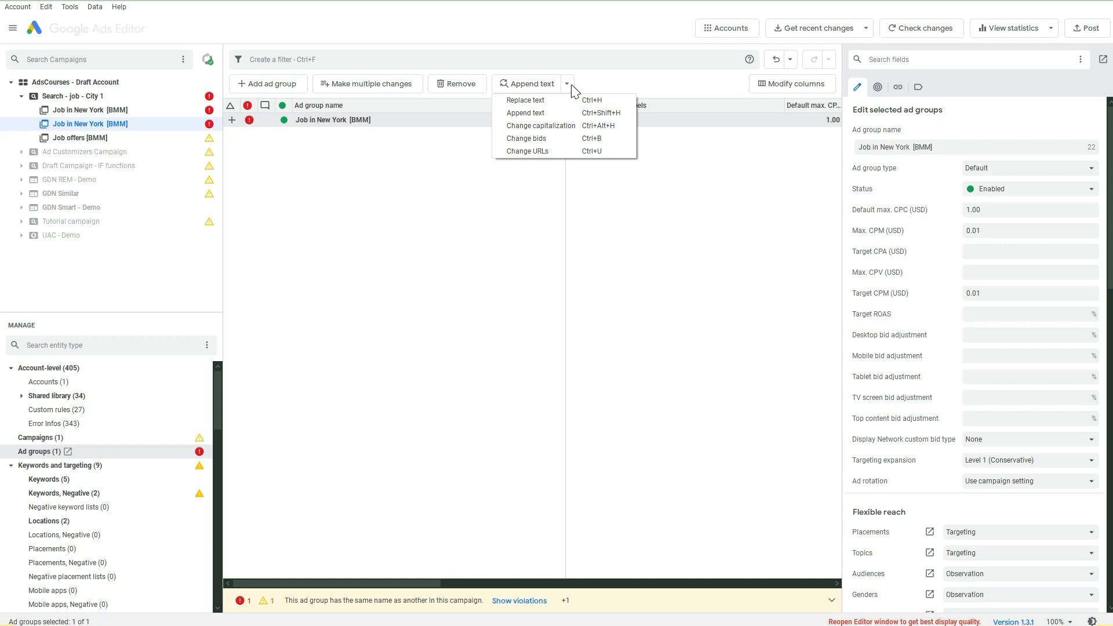
{"action": "left_click", "coordinate": [525, 100]}
{"action": "left_click", "coordinate": [736, 211]}
{"action": "key", "text": "BackSpace"}
{"action": "key", "text": "ctrl+a"}
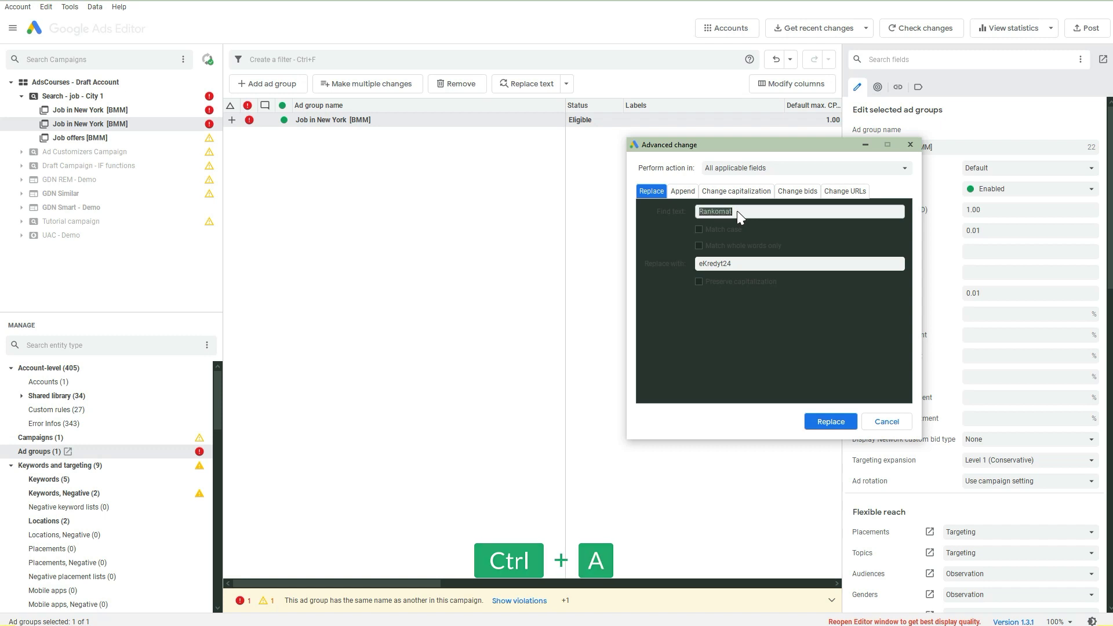
{"action": "key", "text": "BackSpace"}
{"action": "left_click", "coordinate": [765, 265]}
{"action": "key", "text": "ctrl+a"}
{"action": "key", "text": "BackSpace"}
{"action": "left_click", "coordinate": [745, 212]}
{"action": "type", "text": "New York"}
{"action": "left_click", "coordinate": [721, 263]}
{"action": "type", "text": "Los Angeles"}
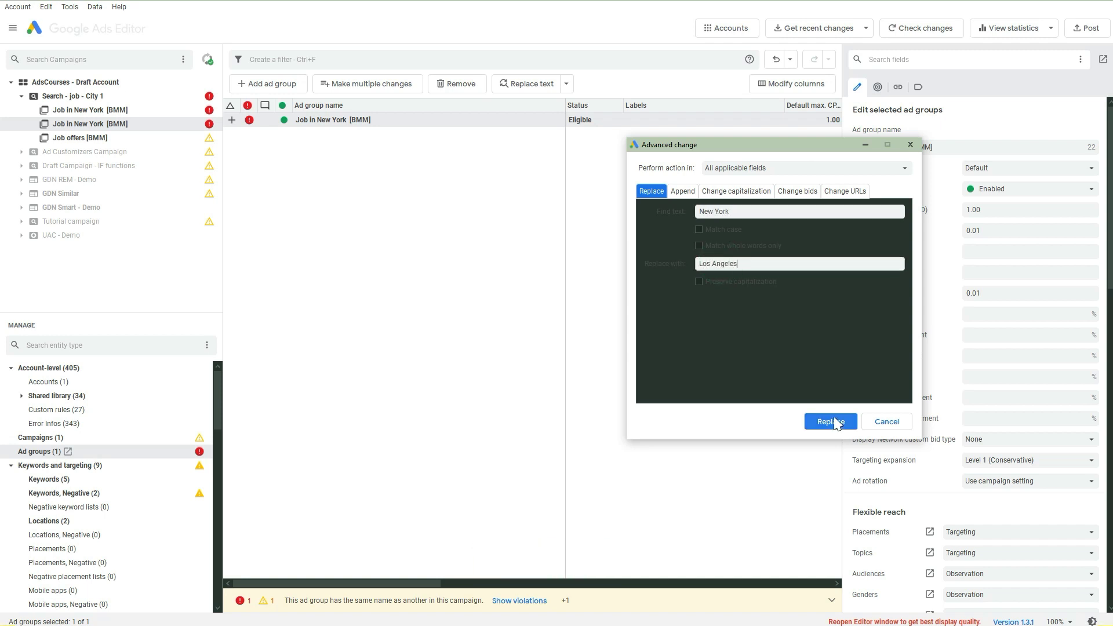
{"action": "left_click", "coordinate": [699, 245]}
{"action": "left_click", "coordinate": [699, 246]}
{"action": "left_click", "coordinate": [835, 422]}
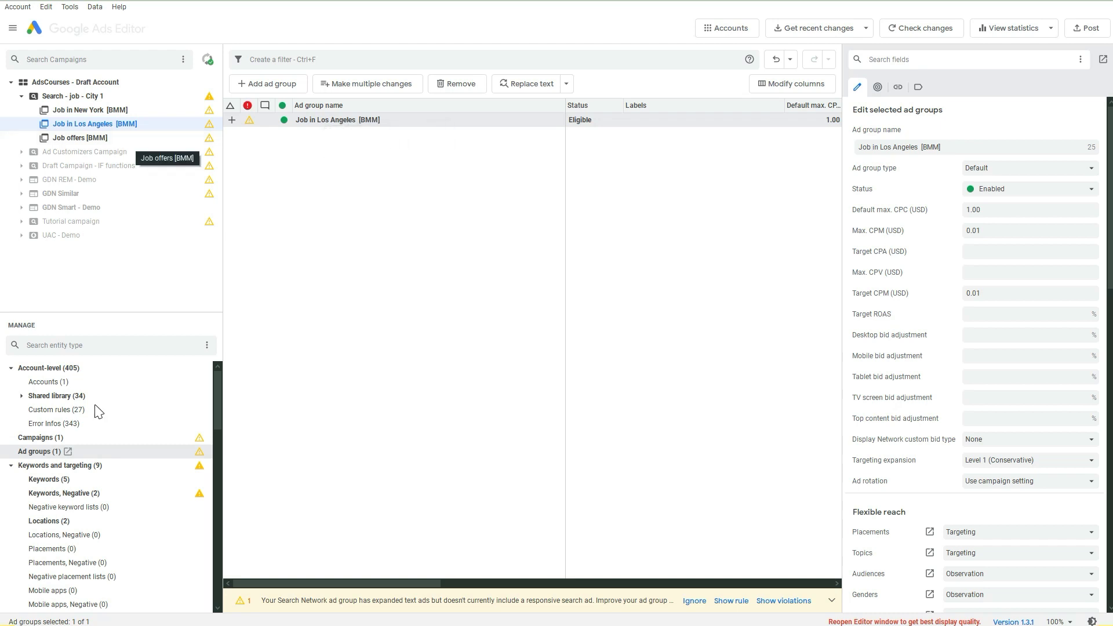
Replace New York with Los Angeles in all keywords of the Job in Los Angeles [BMM] ad group.
{"action": "left_click", "coordinate": [41, 479]}
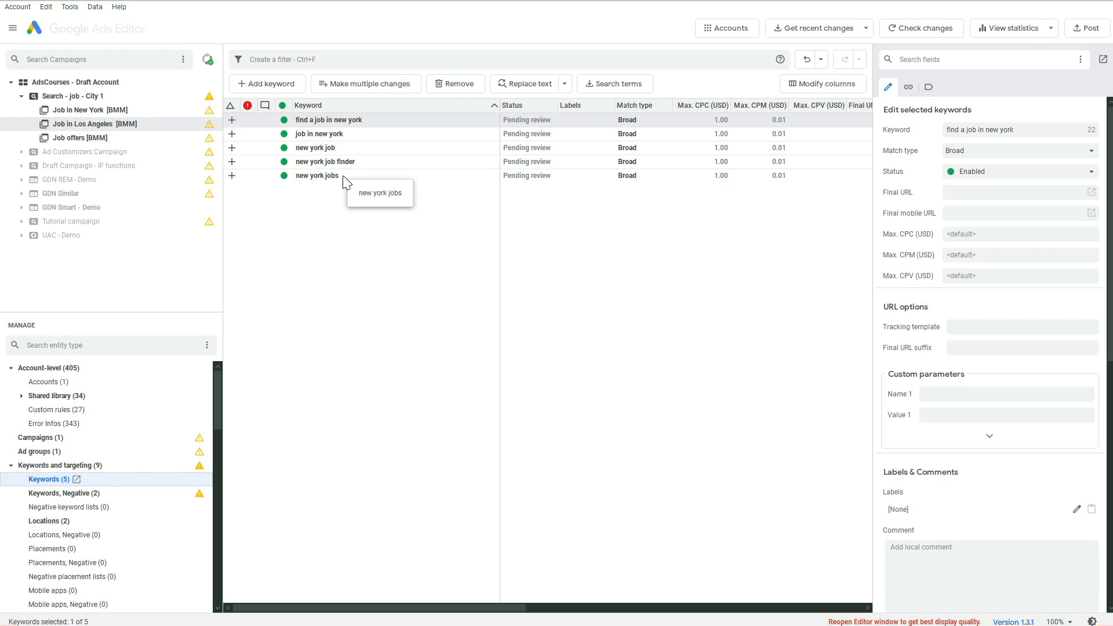
{"action": "key", "text": "ctrl"}
{"action": "key", "text": "ctrl+a"}
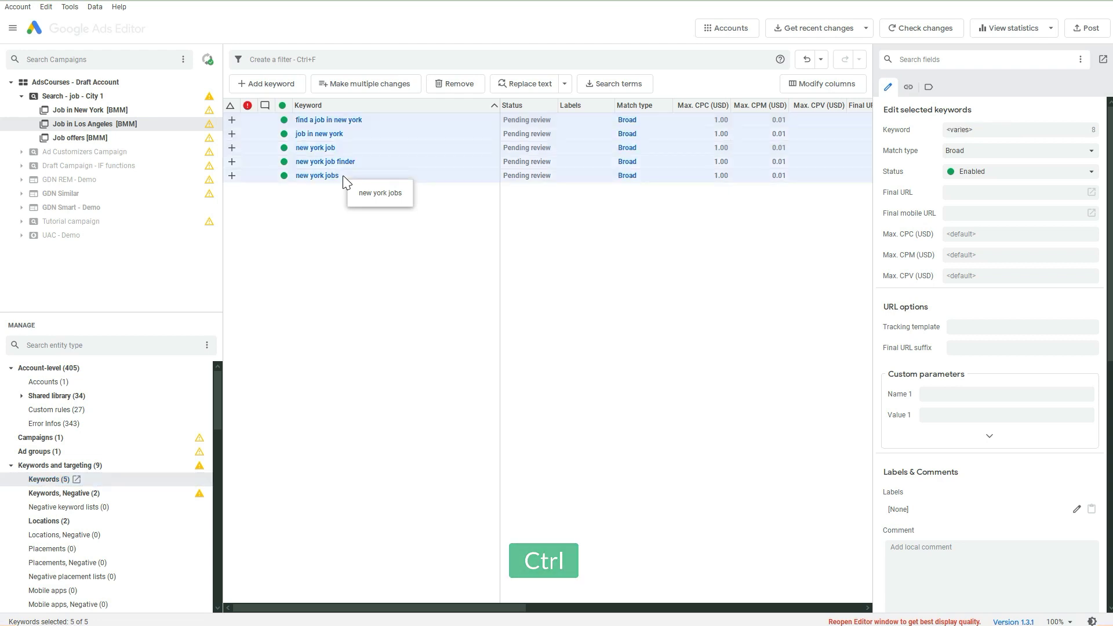
{"action": "left_click", "coordinate": [511, 84]}
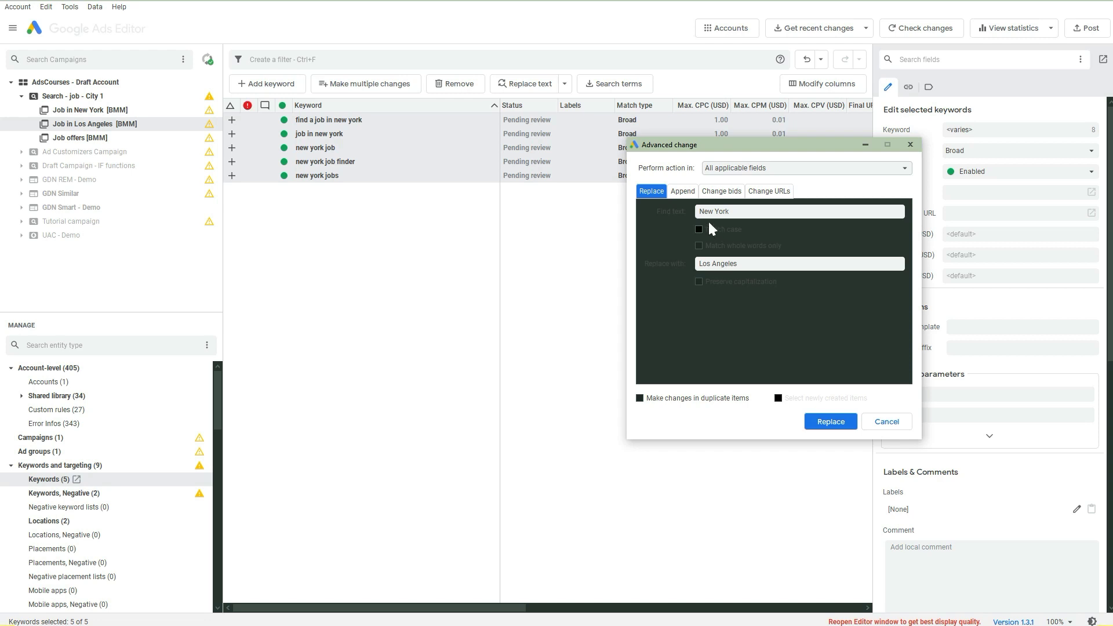
{"action": "left_click", "coordinate": [829, 423]}
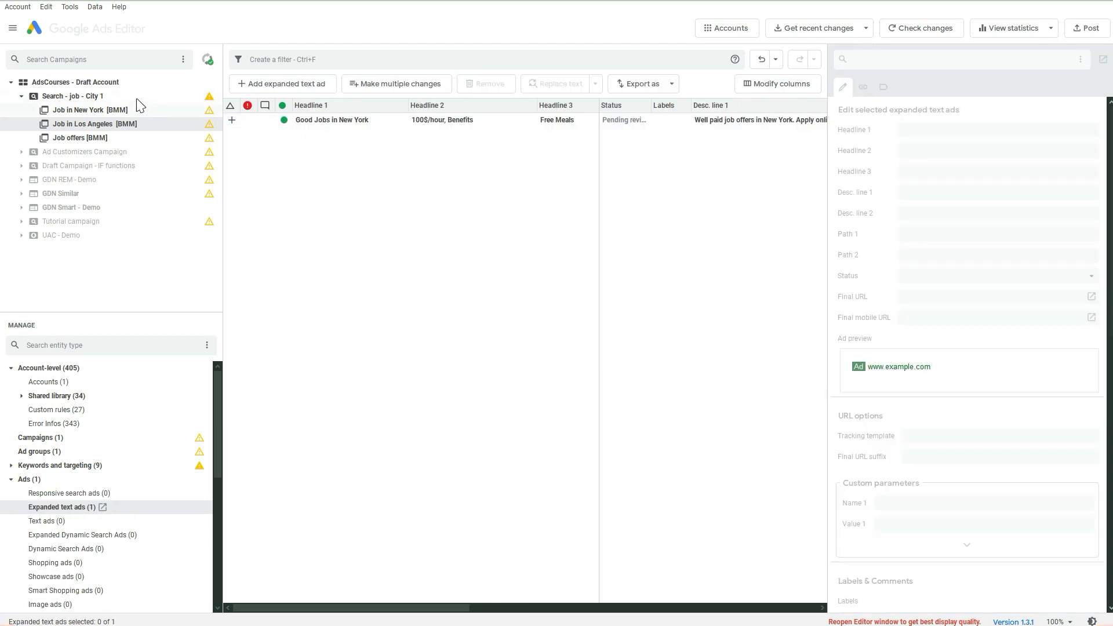
Replace New York with Los Angeles in the expanded text ad of the Job in Los Angeles [BMM] ad group.
{"action": "left_click", "coordinate": [137, 95]}
{"action": "left_click", "coordinate": [142, 126]}
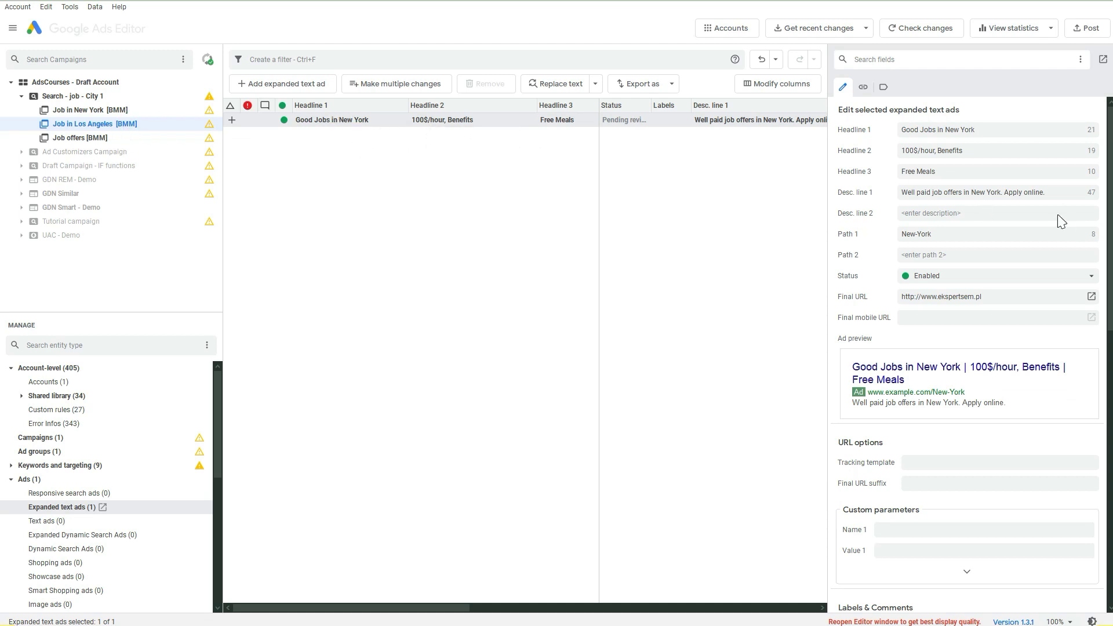
{"action": "left_click", "coordinate": [560, 119]}
{"action": "left_click", "coordinate": [575, 84]}
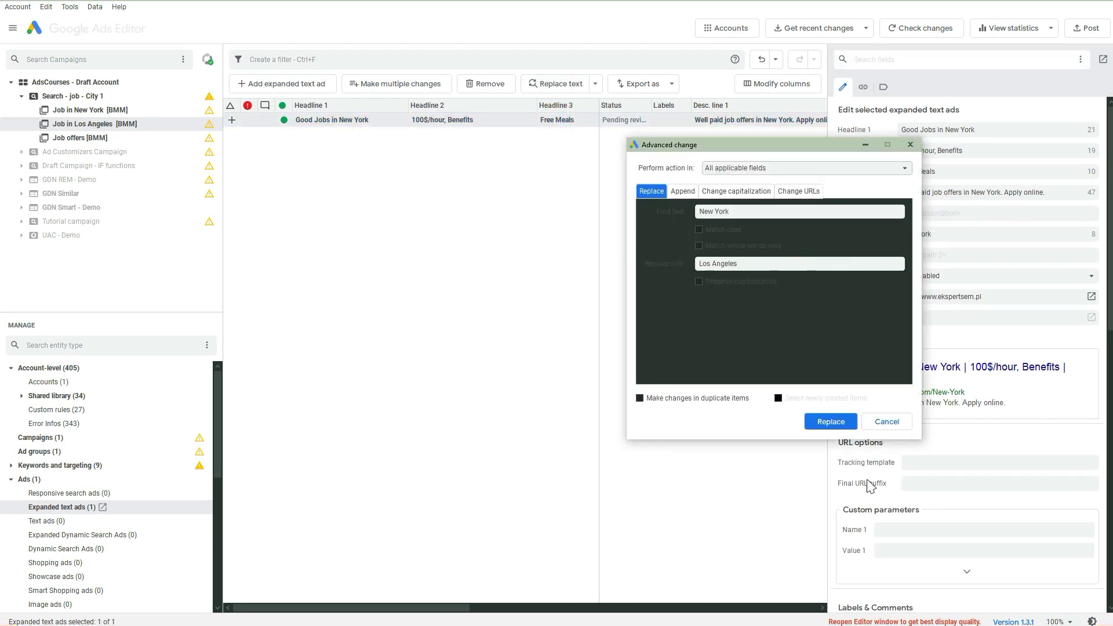
{"action": "left_click", "coordinate": [830, 421]}
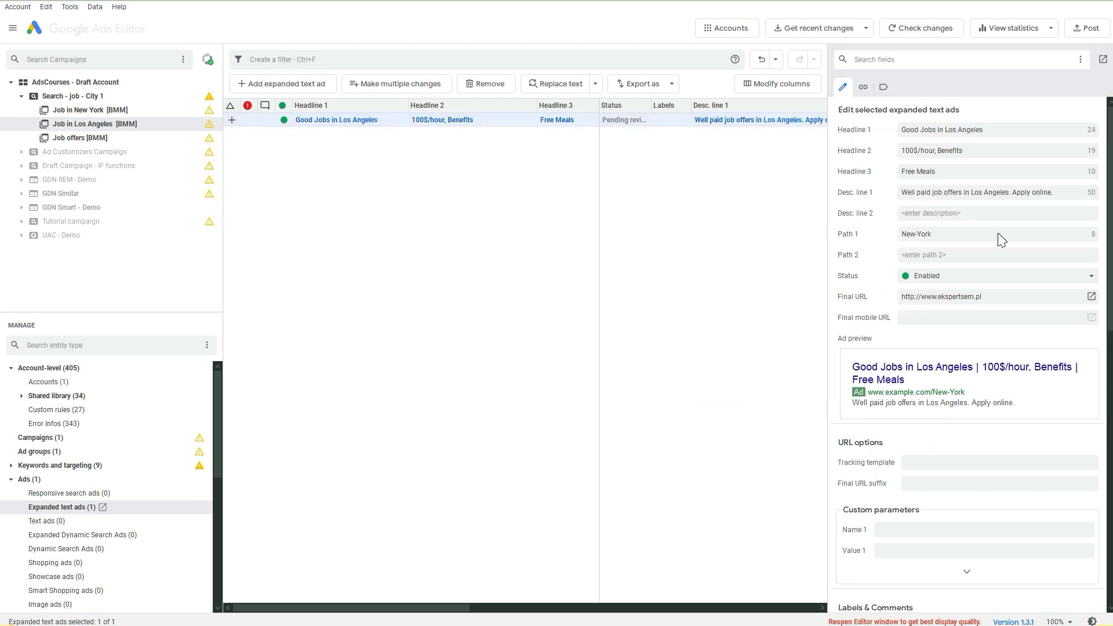
Change the hyphen in the ad's Path 1 to a space, and replace New York with Los Angeles there.
{"action": "left_click", "coordinate": [922, 234]}
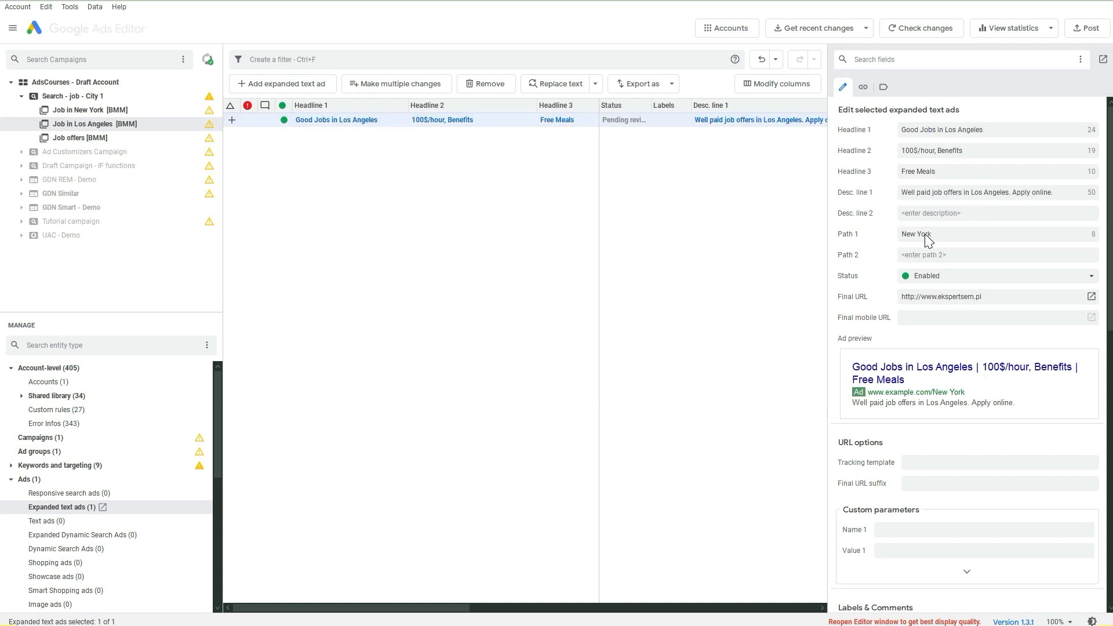
{"action": "left_click", "coordinate": [918, 234]}
{"action": "left_click", "coordinate": [572, 77]}
{"action": "left_click", "coordinate": [827, 421]}
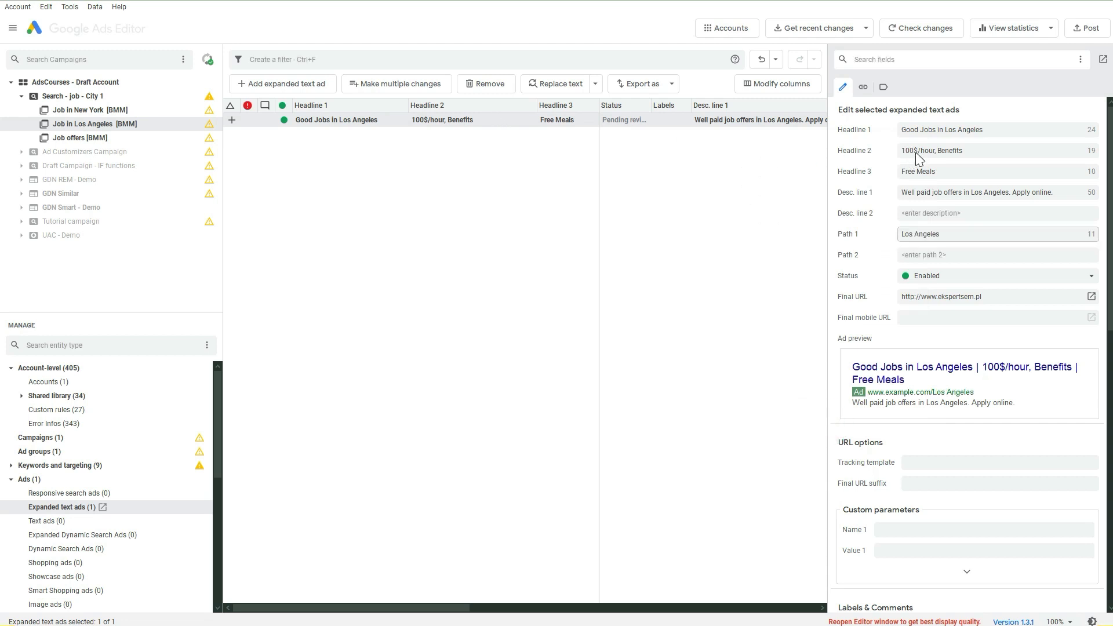
Replace 100$/hour with 150$/hour in the Los Angeles expanded text ad.
{"action": "left_click_drag", "start_coordinate": [935, 155], "coordinate": [905, 158]}
{"action": "key", "text": "ctrl+c"}
{"action": "left_click", "coordinate": [548, 83]}
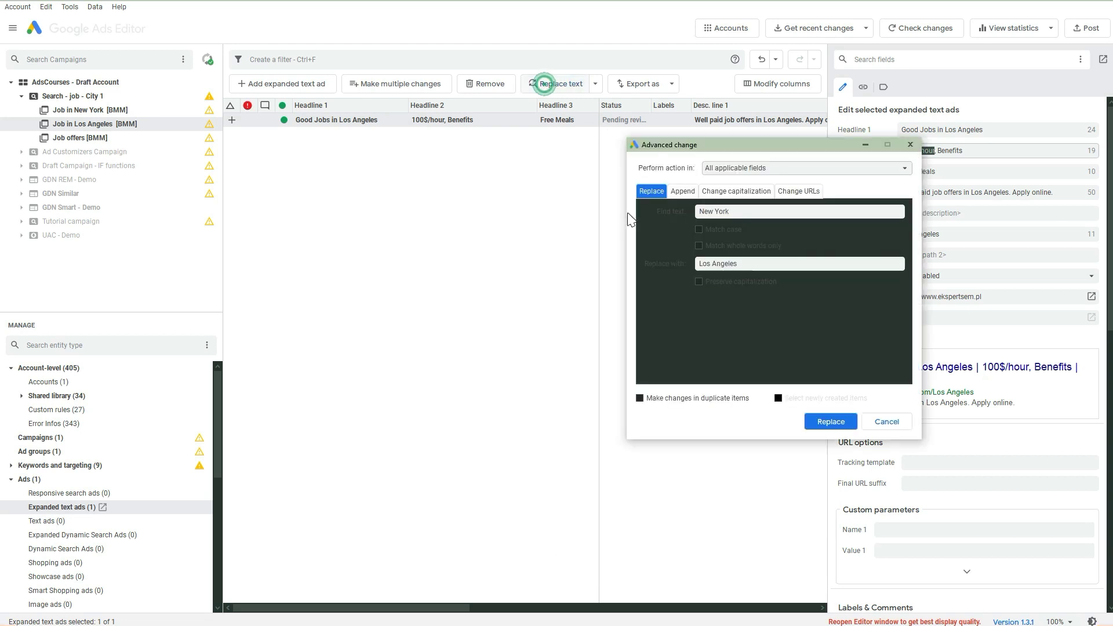
{"action": "left_click", "coordinate": [739, 212]}
{"action": "key", "text": "ctrl+a"}
{"action": "key", "text": "ctrl+v"}
{"action": "left_click", "coordinate": [727, 265]}
{"action": "key", "text": "ctrl+a"}
{"action": "type", "text": "150"}
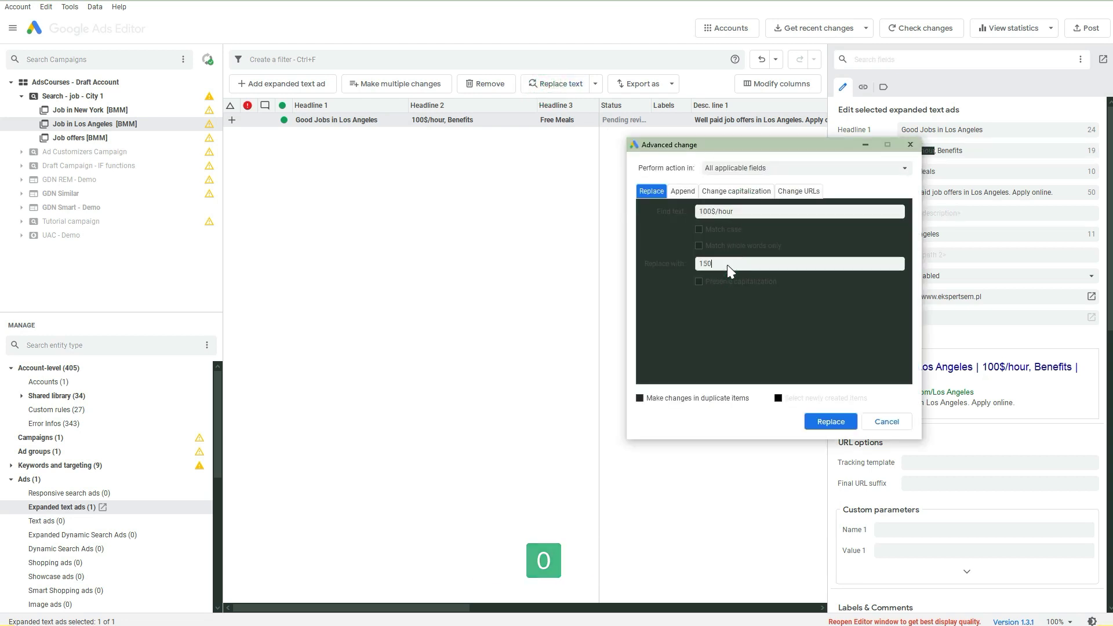
{"action": "type", "text": "$/hour"}
{"action": "left_click", "coordinate": [830, 422]}
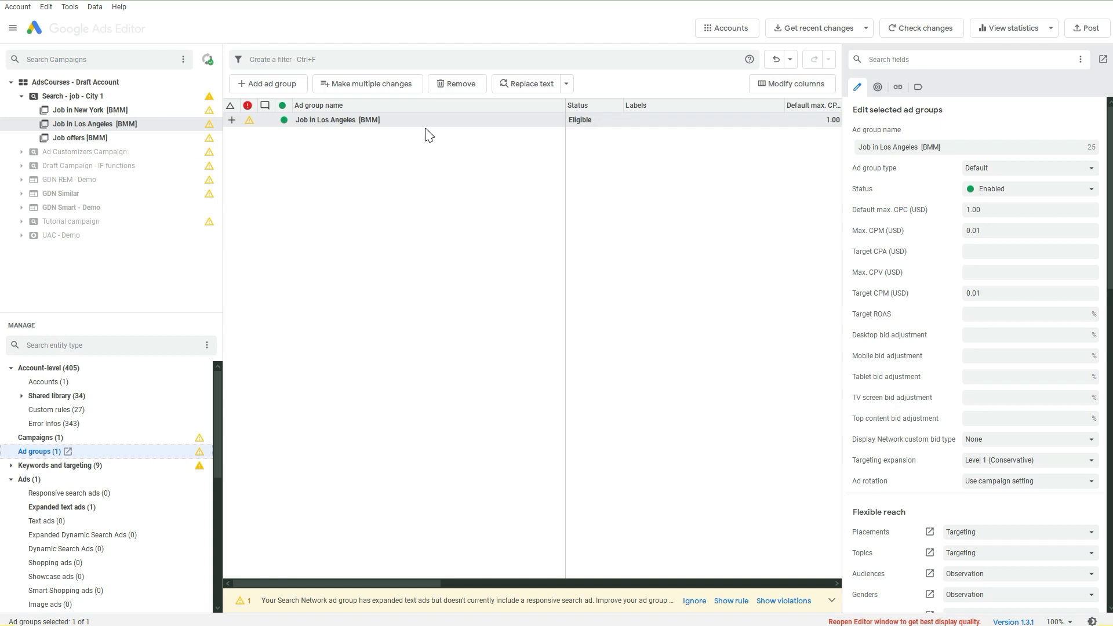
List the campaign's three ad groups together and remove [BMM] from the Job offers ad group's name using an empty replacement.
{"action": "left_click", "coordinate": [137, 112]}
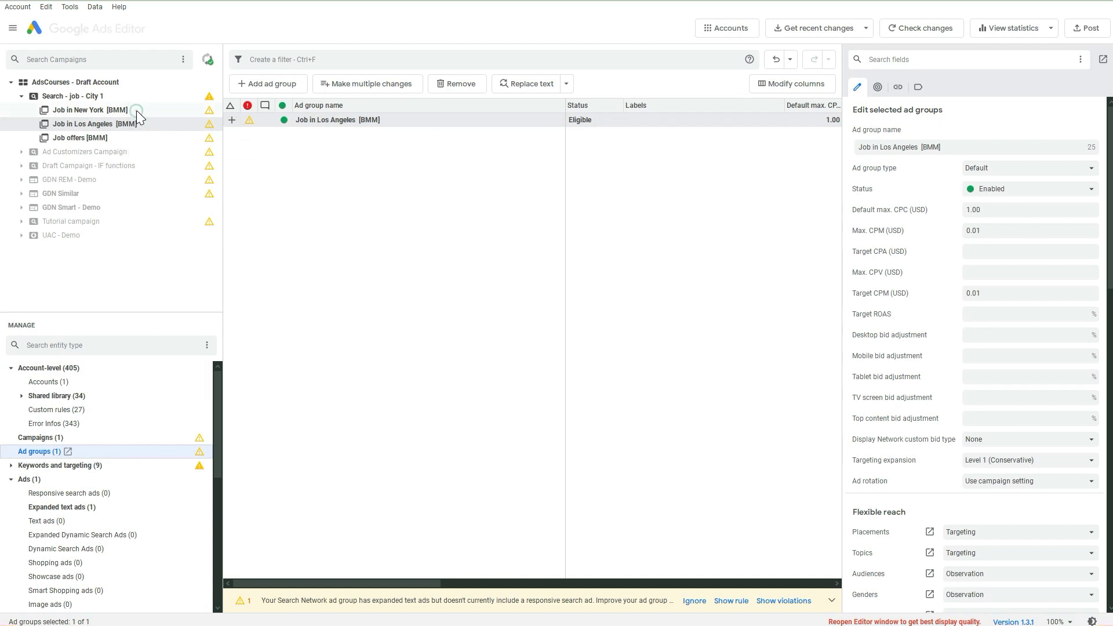
{"action": "left_click", "coordinate": [122, 138], "text": "shift"}
{"action": "left_click", "coordinate": [519, 84]}
{"action": "left_click", "coordinate": [753, 211]}
{"action": "key", "text": "ctrl+a"}
{"action": "type", "text": "[BMM]"}
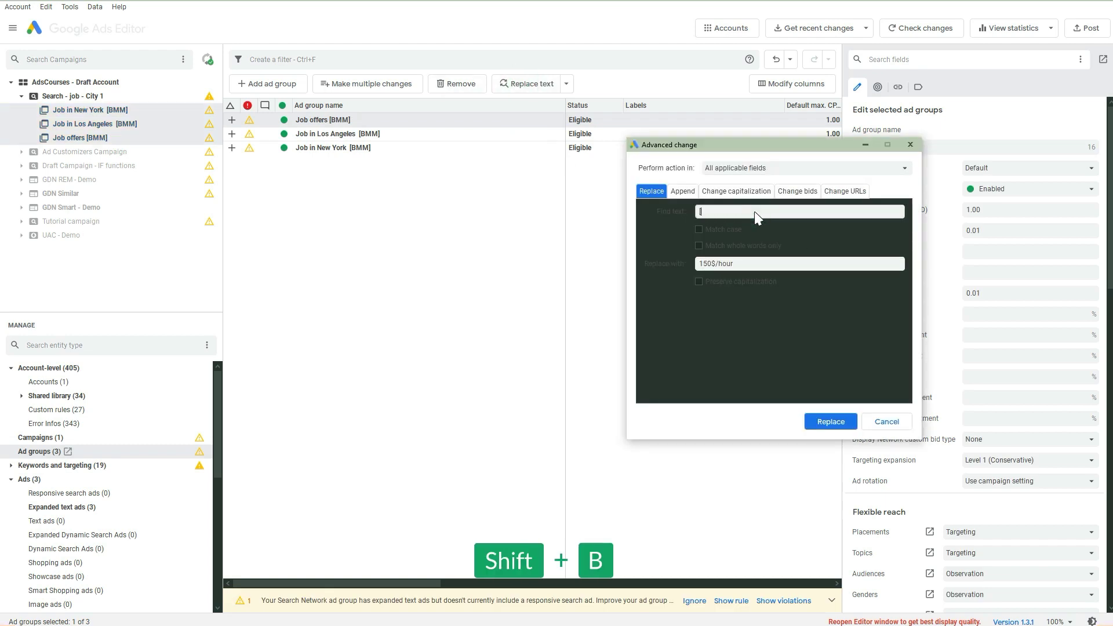
{"action": "left_click", "coordinate": [756, 264]}
{"action": "key", "text": "ctrl+a"}
{"action": "key", "text": "BackSpace"}
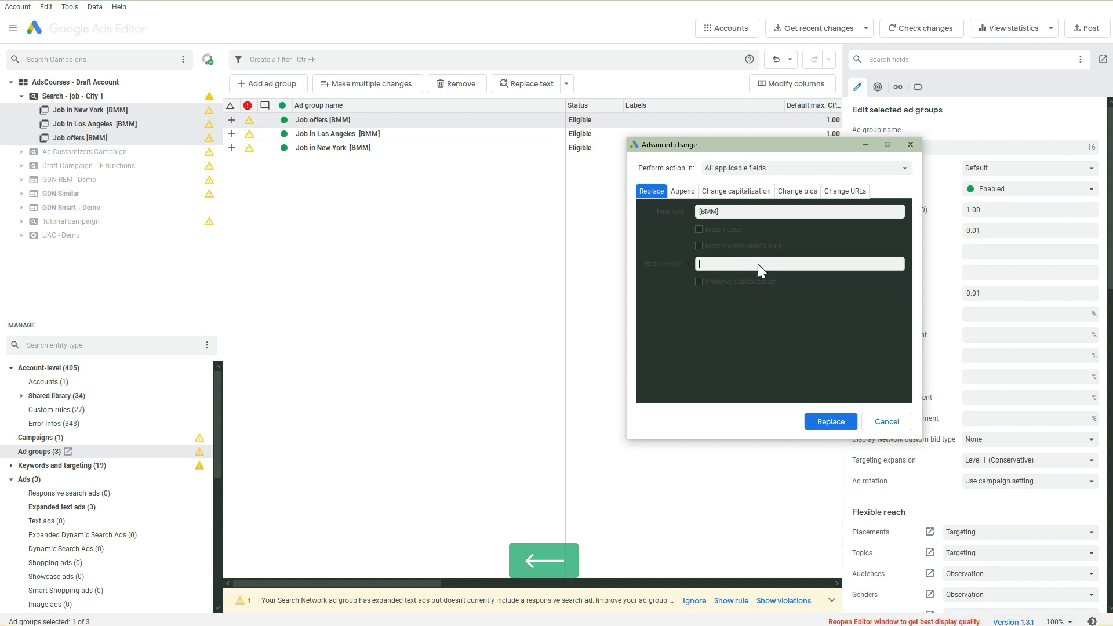
{"action": "left_click", "coordinate": [827, 421]}
Apply the same [BMM] removal to all three ad groups in the list.
{"action": "key", "text": "ctrl+a"}
{"action": "left_click", "coordinate": [527, 83]}
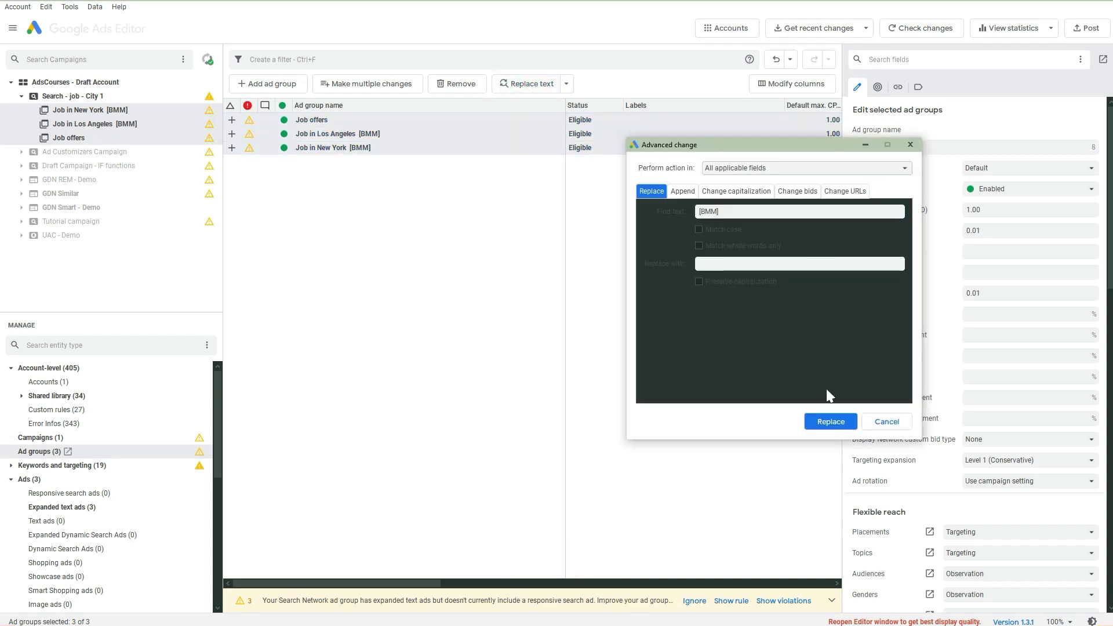
{"action": "left_click", "coordinate": [829, 421]}
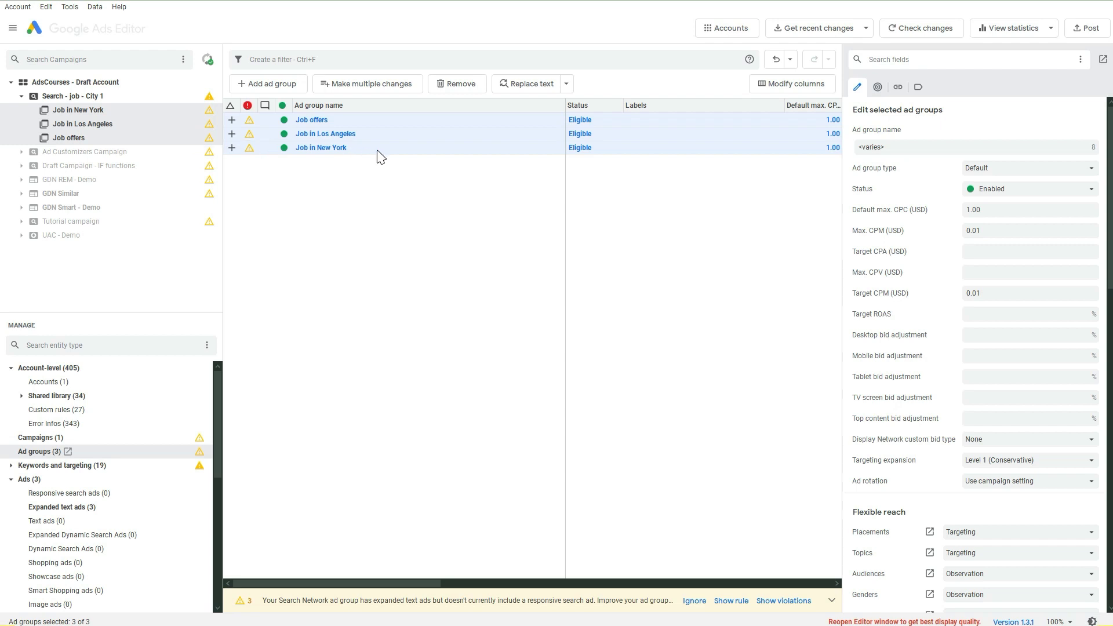
{"action": "left_click", "coordinate": [567, 83]}
{"action": "left_click", "coordinate": [538, 109]}
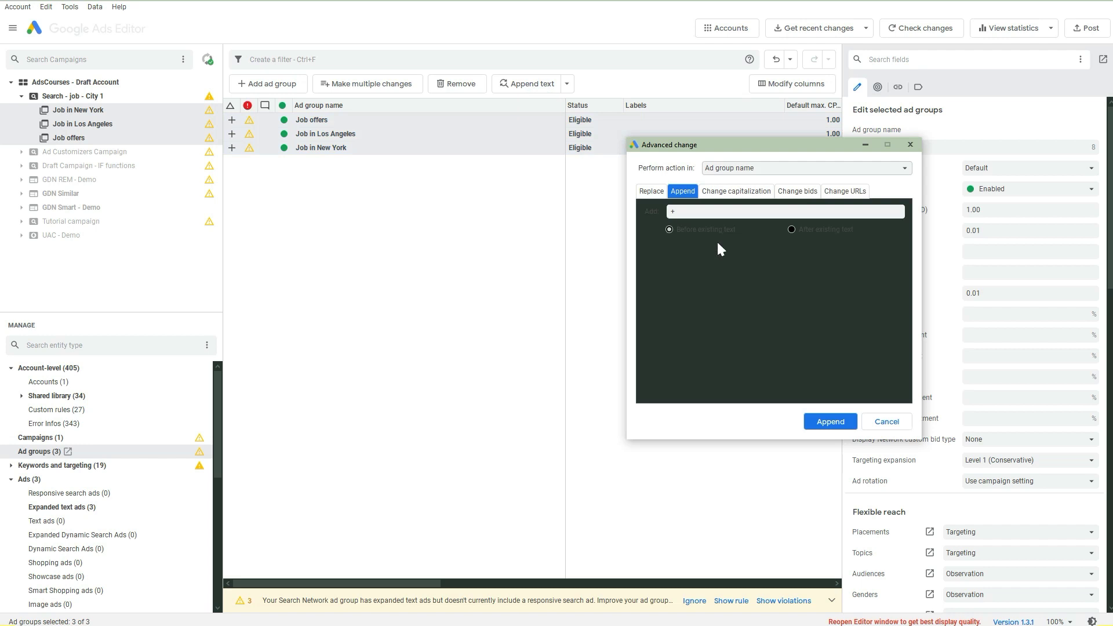
{"action": "left_click", "coordinate": [669, 229]}
{"action": "left_click", "coordinate": [888, 422]}
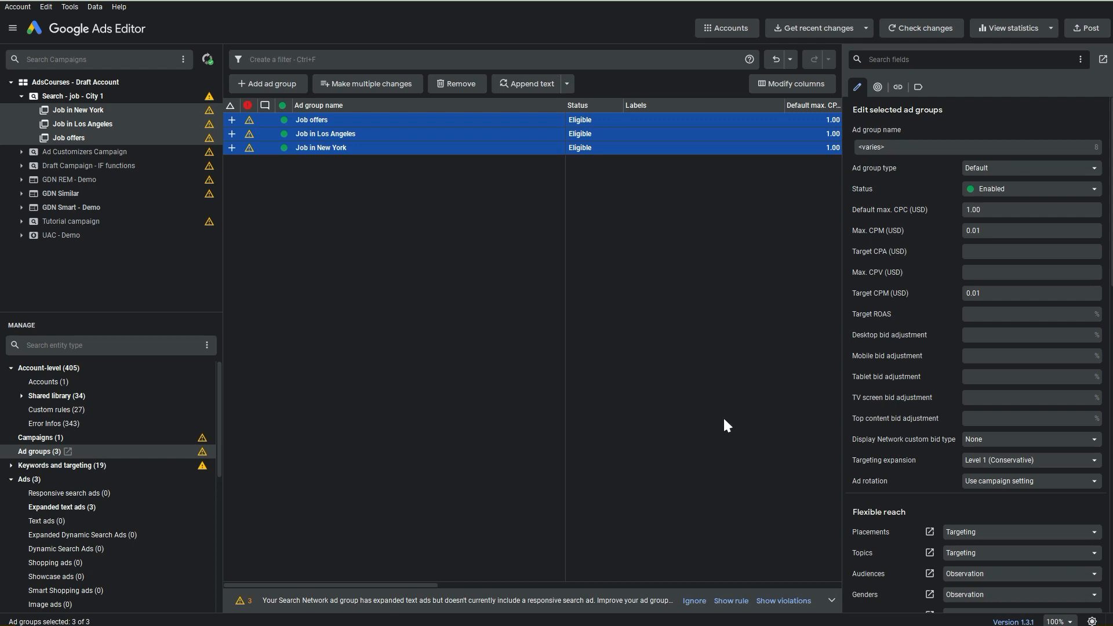
Append [BMM] after the existing text in the names of all three ad groups.
{"action": "left_click", "coordinate": [531, 84]}
{"action": "left_click", "coordinate": [694, 210]}
{"action": "type", "text": "+"}
{"action": "key", "text": "BackSpace"}
{"action": "left_click", "coordinate": [792, 229]}
{"action": "left_click", "coordinate": [764, 207]}
{"action": "type", "text": "["}
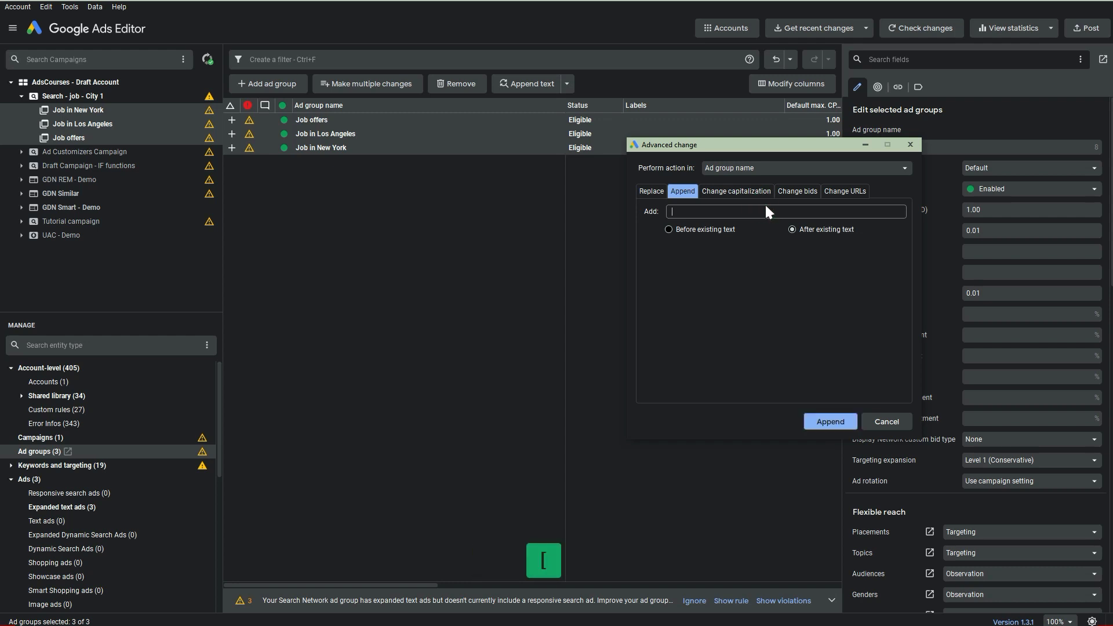
{"action": "type", "text": "BMM]"}
{"action": "left_click", "coordinate": [831, 422]}
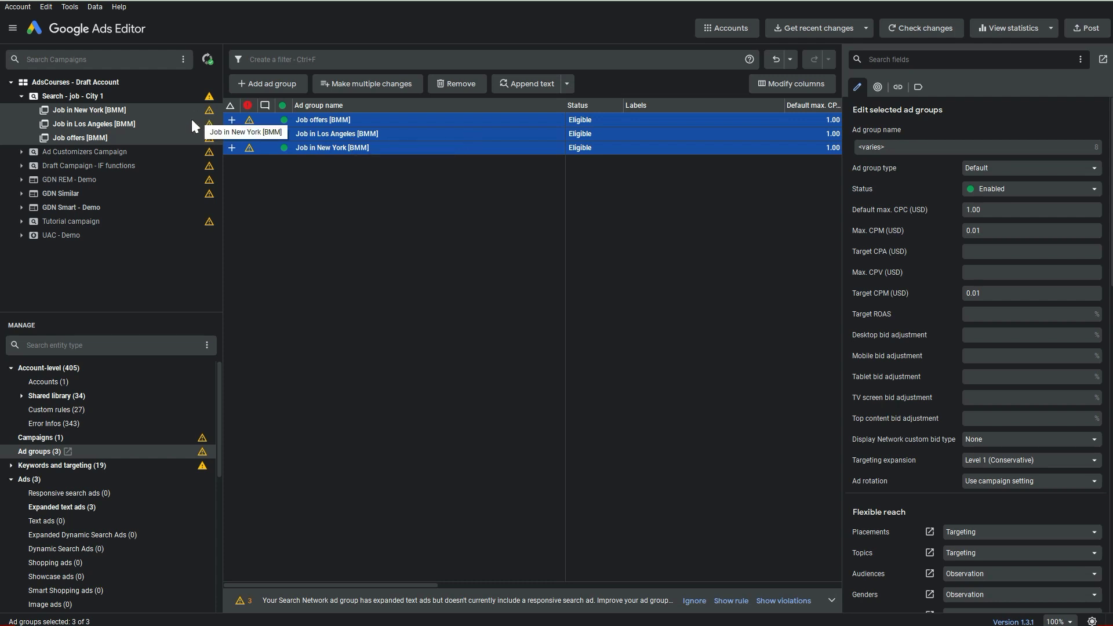
Review the keywords of the New York and Los Angeles ad groups, and list the keywords of all three ad groups together.
{"action": "left_click", "coordinate": [68, 124]}
{"action": "left_click", "coordinate": [10, 465]}
{"action": "left_click", "coordinate": [30, 480]}
{"action": "left_click", "coordinate": [122, 109]}
{"action": "left_click", "coordinate": [119, 124]}
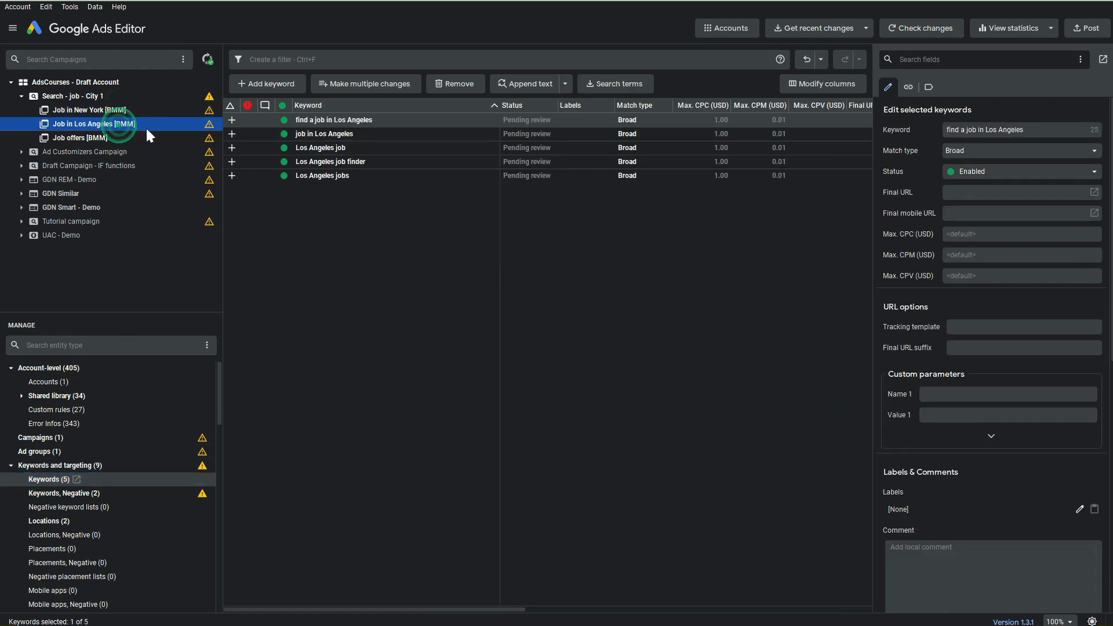
{"action": "left_click", "coordinate": [133, 110]}
{"action": "left_click", "coordinate": [120, 138], "text": "shift"}
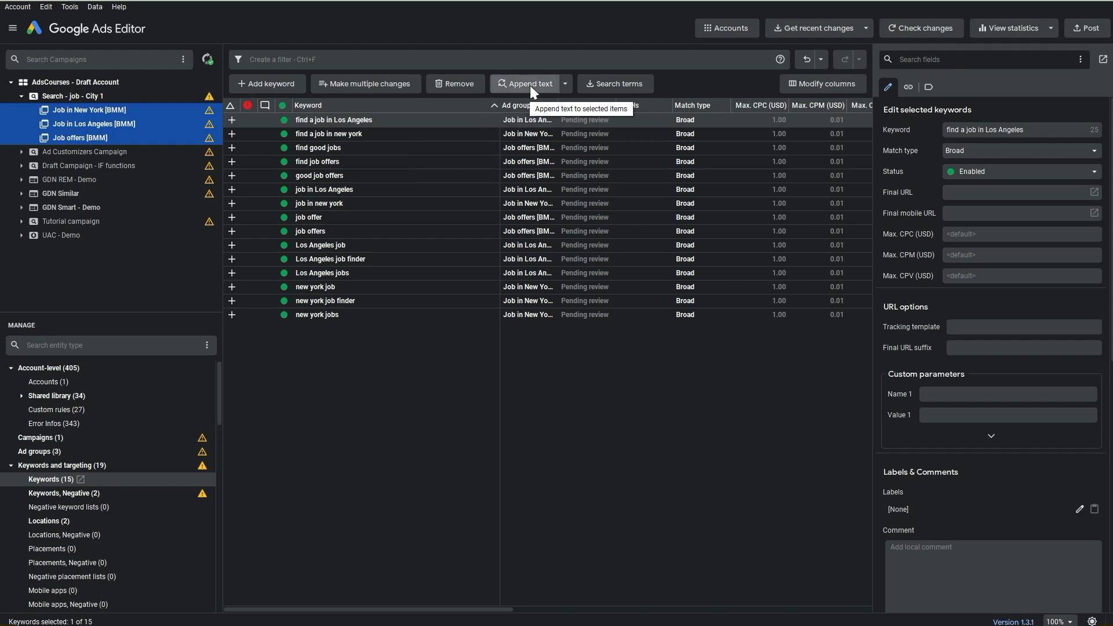
Replace every space with a space followed by + in the "find a job in Los Angeles" keyword, and undo that replacement.
{"action": "left_click", "coordinate": [566, 85]}
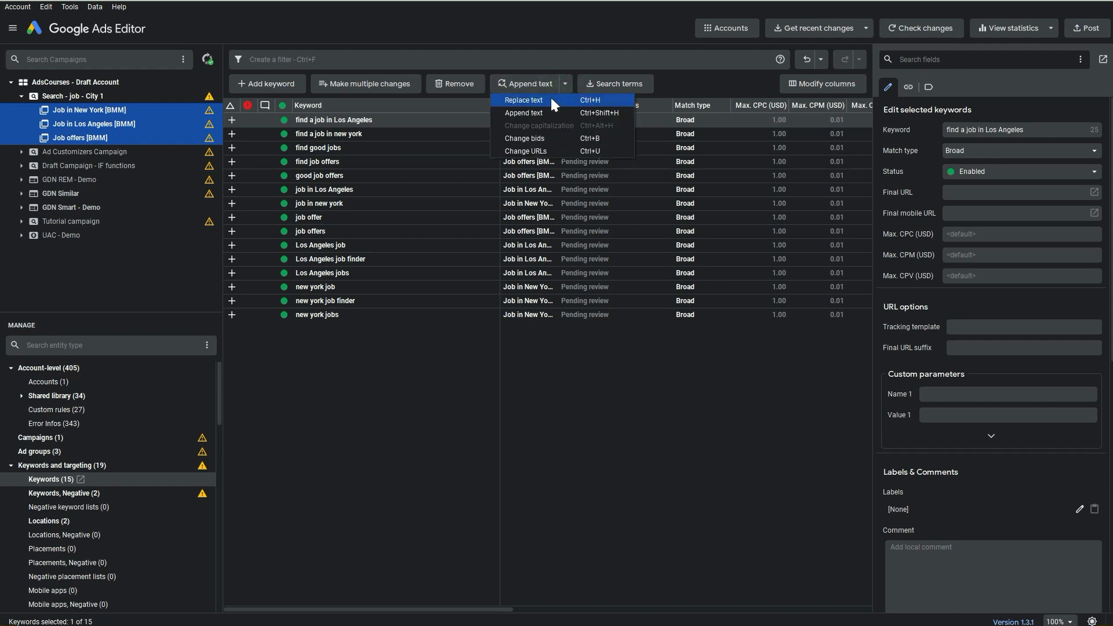
{"action": "left_click", "coordinate": [551, 100]}
{"action": "key", "text": "ctrl+Left"}
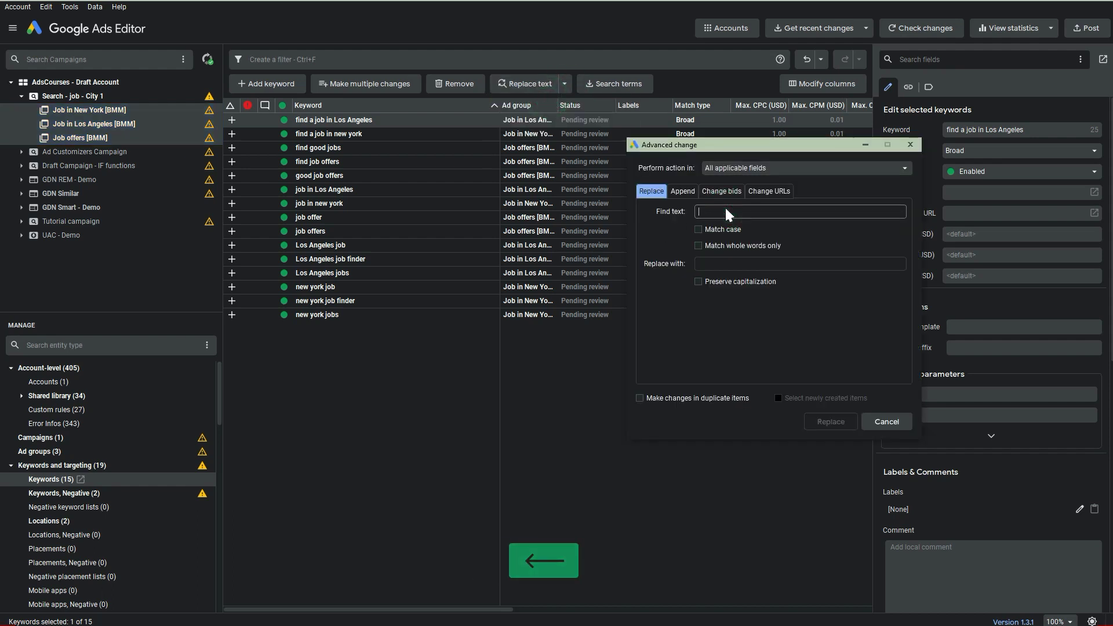
{"action": "left_click", "coordinate": [716, 264]}
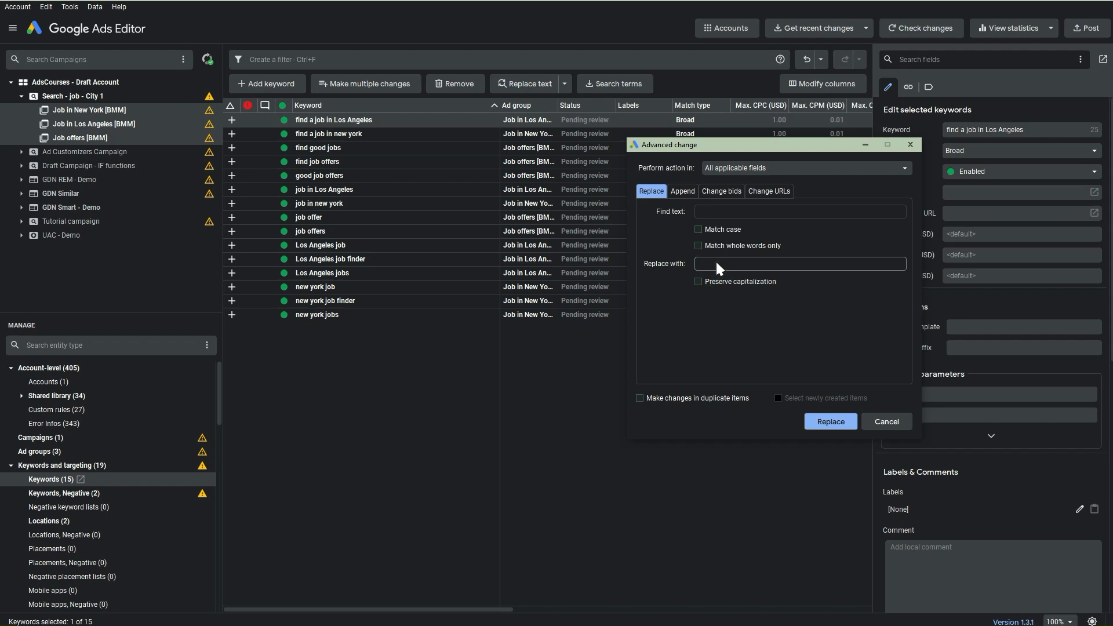
{"action": "type", "text": "+"}
{"action": "left_click", "coordinate": [721, 212]}
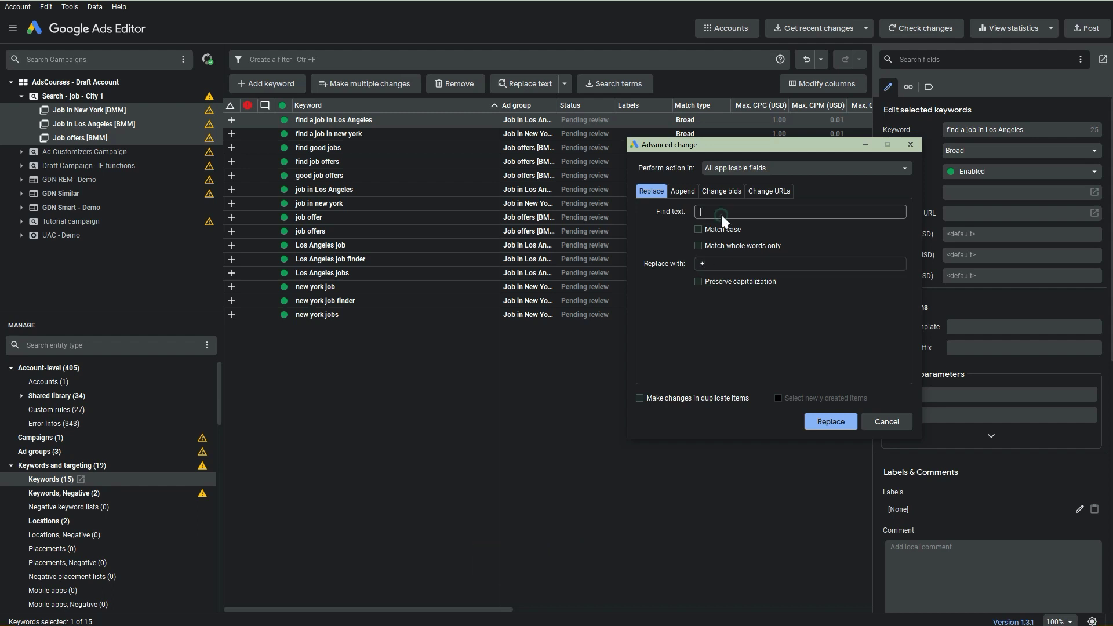
{"action": "left_click", "coordinate": [702, 263]}
{"action": "key", "text": "shift+Left"}
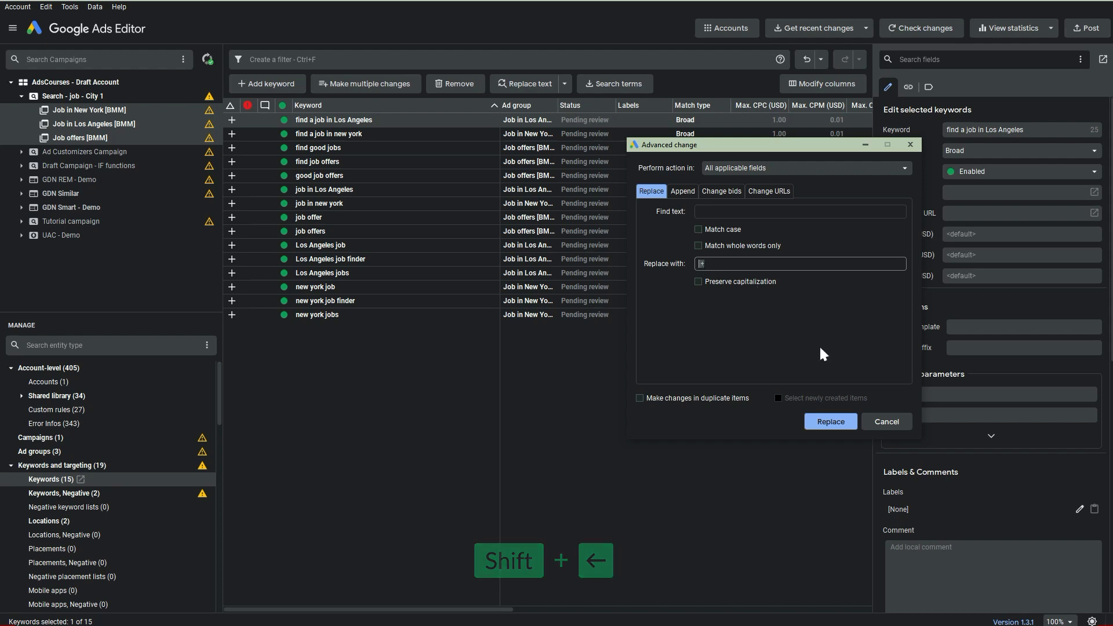
{"action": "left_click", "coordinate": [829, 416]}
{"action": "key", "text": "ctrl+z"}
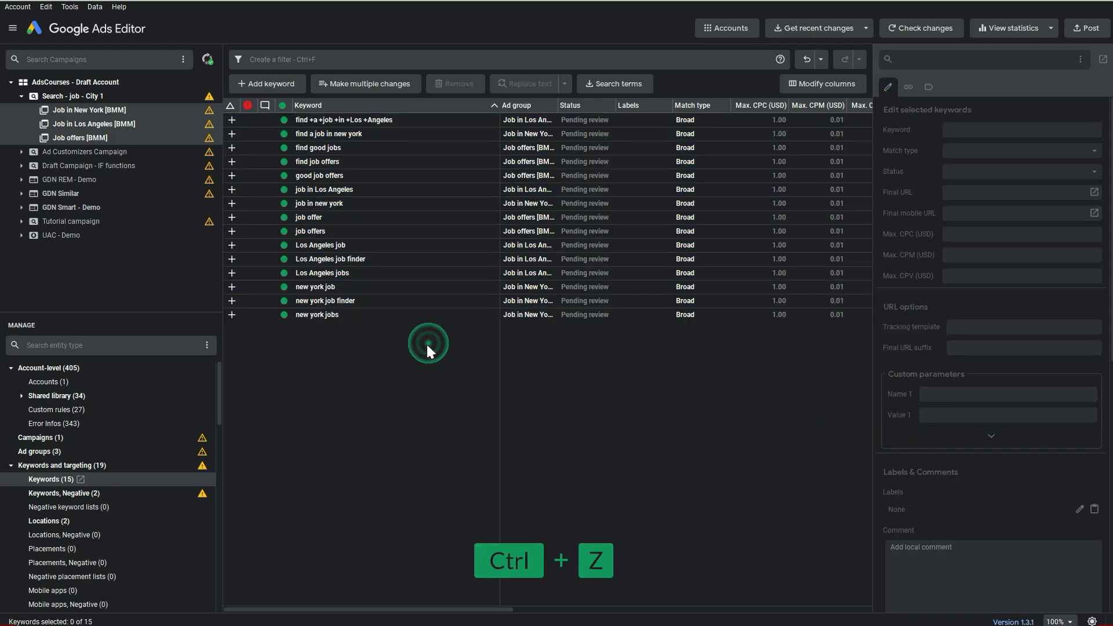
Apply the same space-to-" +" replacement to all the listed keywords at once.
{"action": "key", "text": "ctrl+a"}
{"action": "left_click", "coordinate": [524, 86]}
{"action": "left_click", "coordinate": [810, 422]}
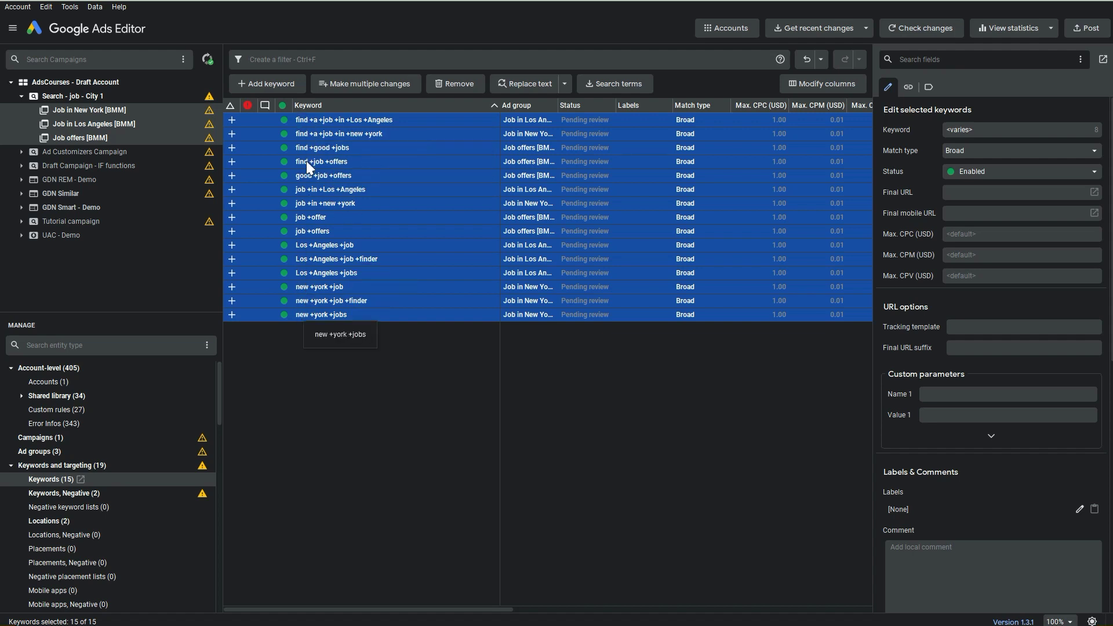
Add + before the existing text of all the listed keywords using Append text.
{"action": "left_click", "coordinate": [564, 84]}
{"action": "left_click", "coordinate": [566, 113]}
{"action": "left_click", "coordinate": [666, 227]}
{"action": "left_click", "coordinate": [717, 211]}
{"action": "key", "text": "ctrl+a"}
{"action": "key", "text": "BackSpace"}
{"action": "type", "text": "+"}
{"action": "left_click", "coordinate": [832, 418]}
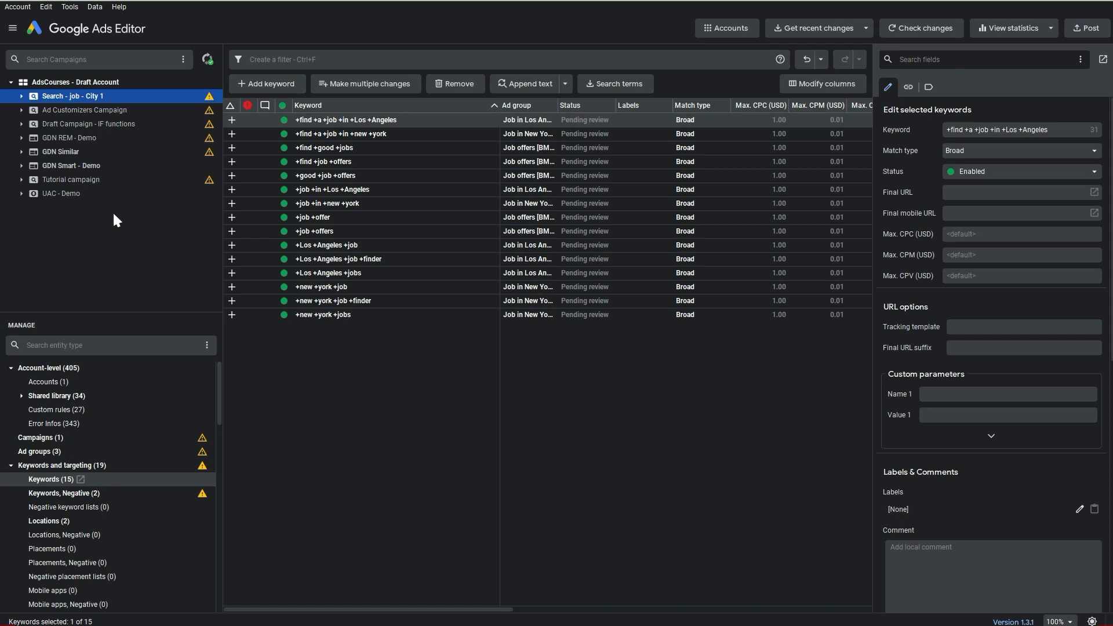
Duplicate the Search - job - City 1 campaign by copying and pasting it in the campaign list.
{"action": "left_click", "coordinate": [43, 437]}
{"action": "left_click", "coordinate": [322, 194]}
{"action": "left_click", "coordinate": [317, 119]}
{"action": "key", "text": "ctrl+c"}
{"action": "key", "text": "ctrl+v"}
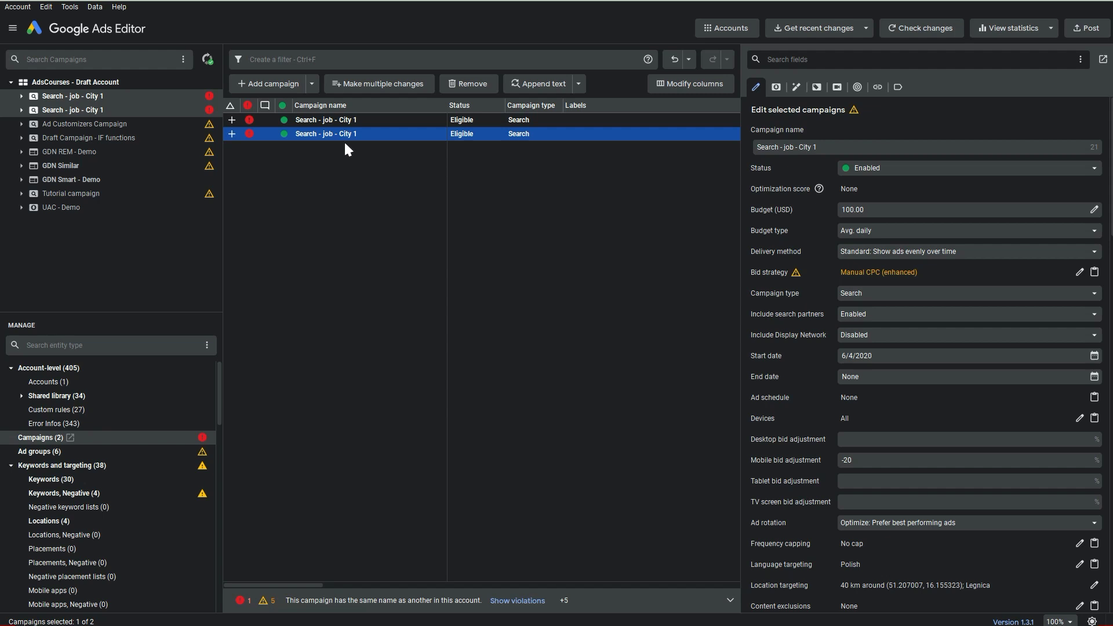
{"action": "right_click", "coordinate": [326, 121]}
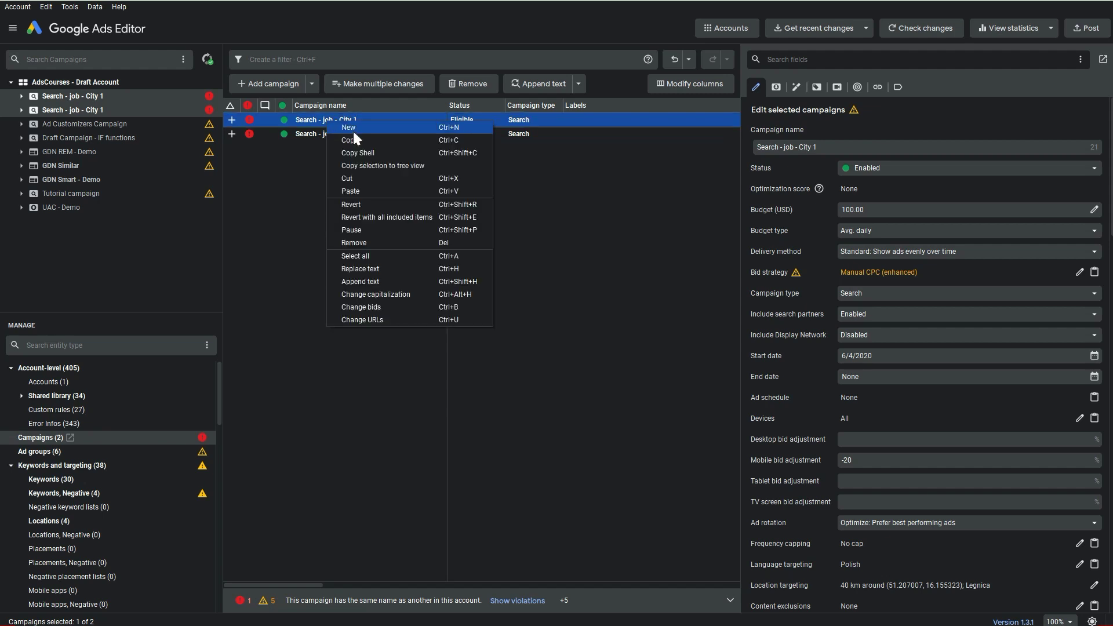
{"action": "left_click", "coordinate": [367, 140]}
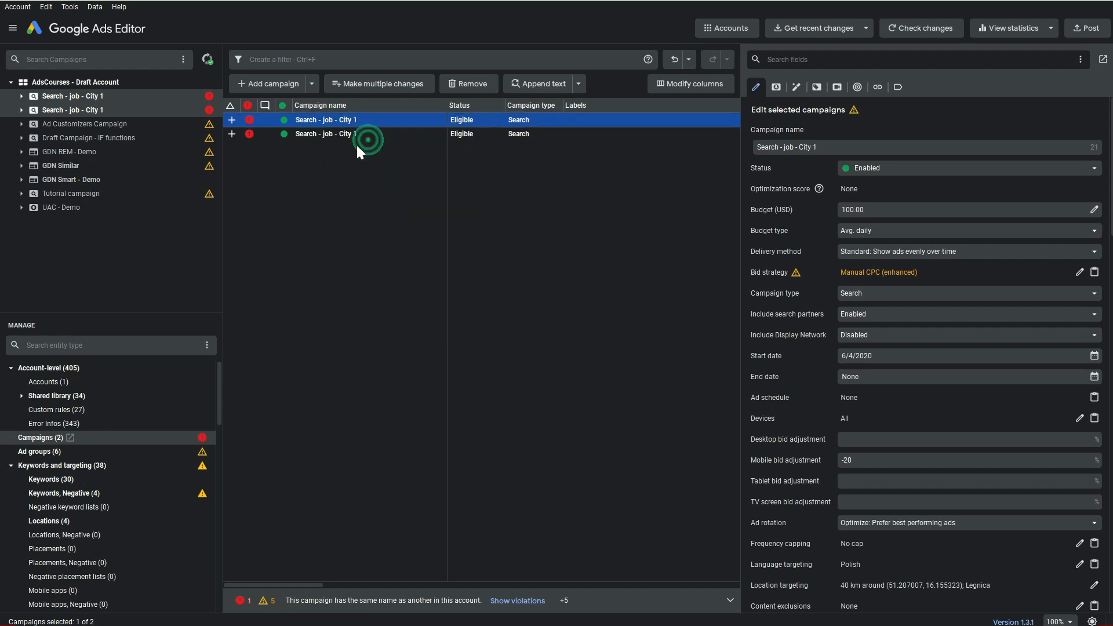
{"action": "right_click", "coordinate": [348, 170]}
{"action": "left_click", "coordinate": [304, 162]}
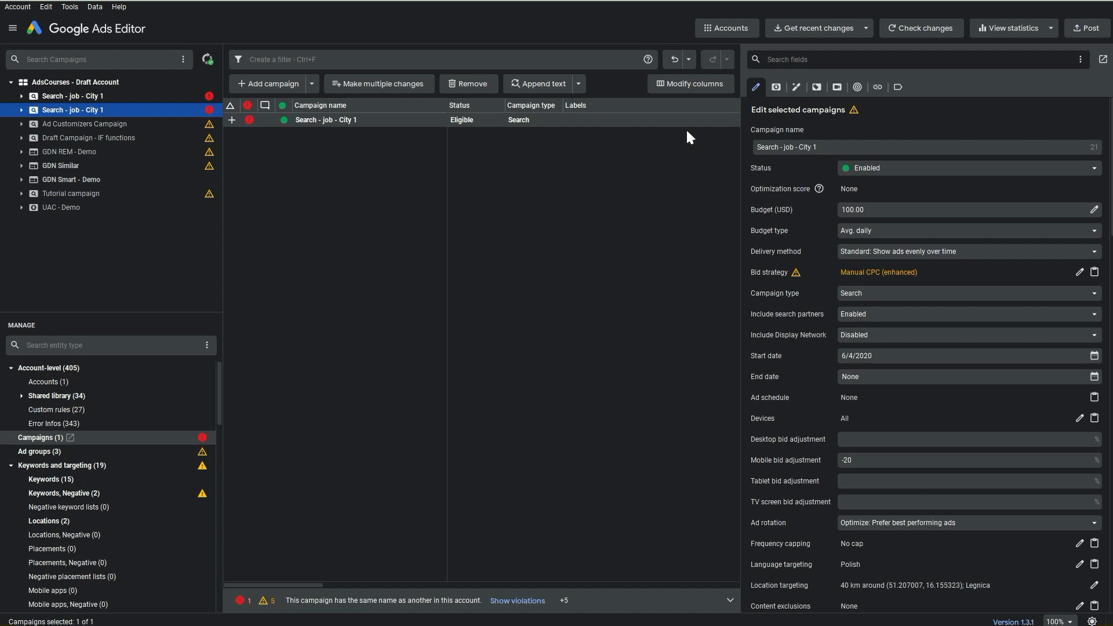
Rename the duplicated campaign as Search - job - City 2.
{"action": "left_click", "coordinate": [857, 147]}
{"action": "key", "text": "BackSpace"}
{"action": "type", "text": "2"}
{"action": "key", "text": "Return"}
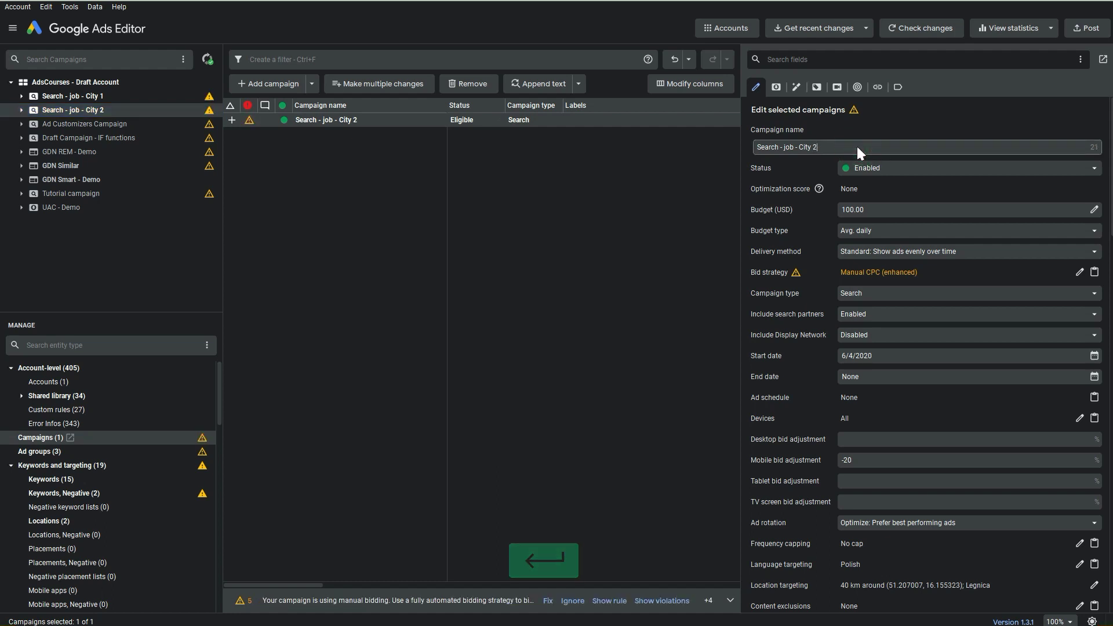
{"action": "left_click", "coordinate": [251, 157]}
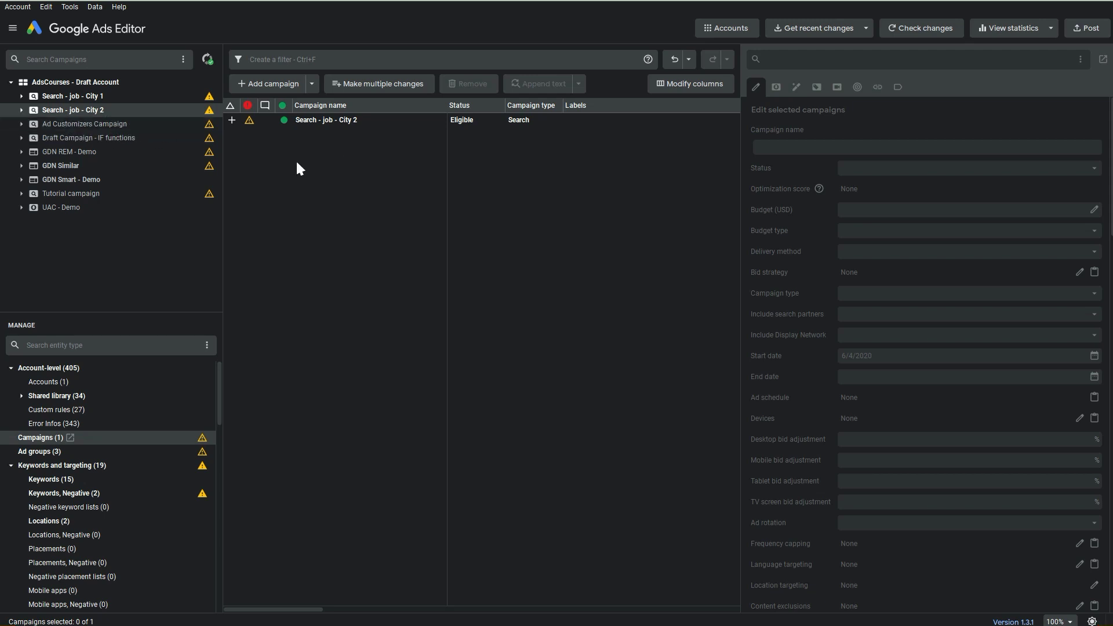
Compare the ad groups inside the City 1 and City 2 campaigns, and look through the entity types of Search - job - City 1.
{"action": "left_click", "coordinate": [24, 109]}
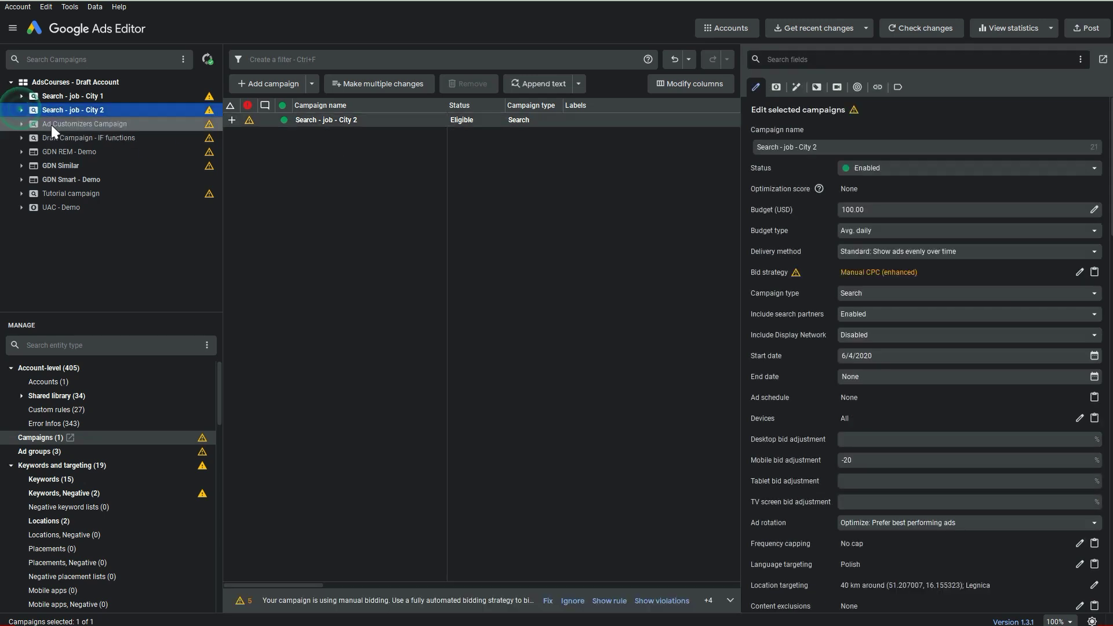
{"action": "left_click", "coordinate": [20, 111]}
{"action": "left_click", "coordinate": [26, 96]}
{"action": "left_click", "coordinate": [73, 125]}
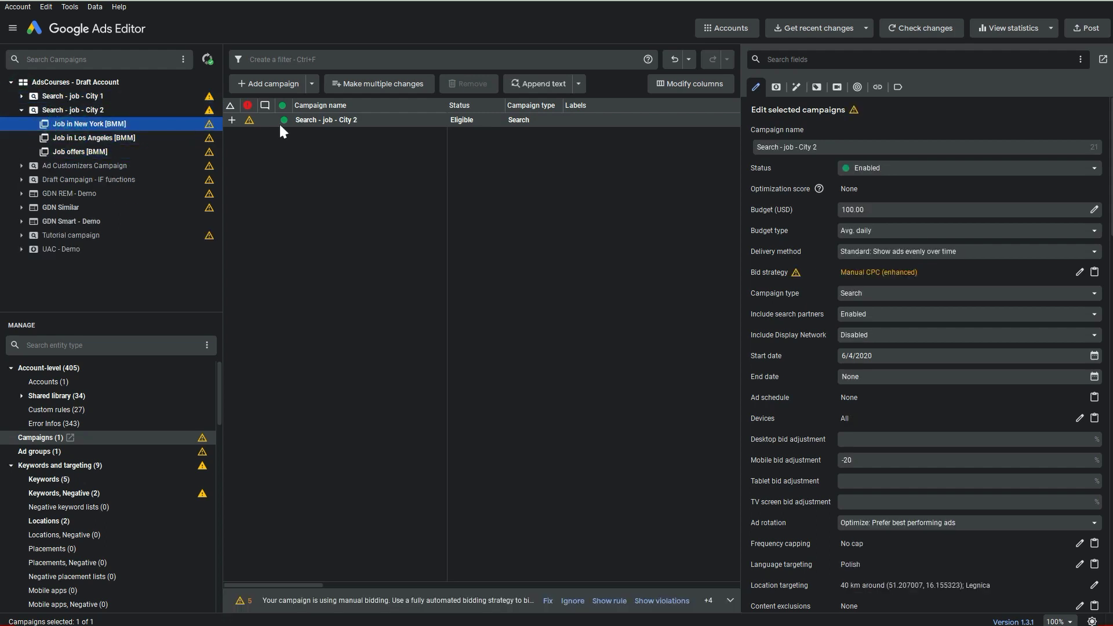
{"action": "left_click", "coordinate": [23, 95]}
{"action": "left_click", "coordinate": [22, 96]}
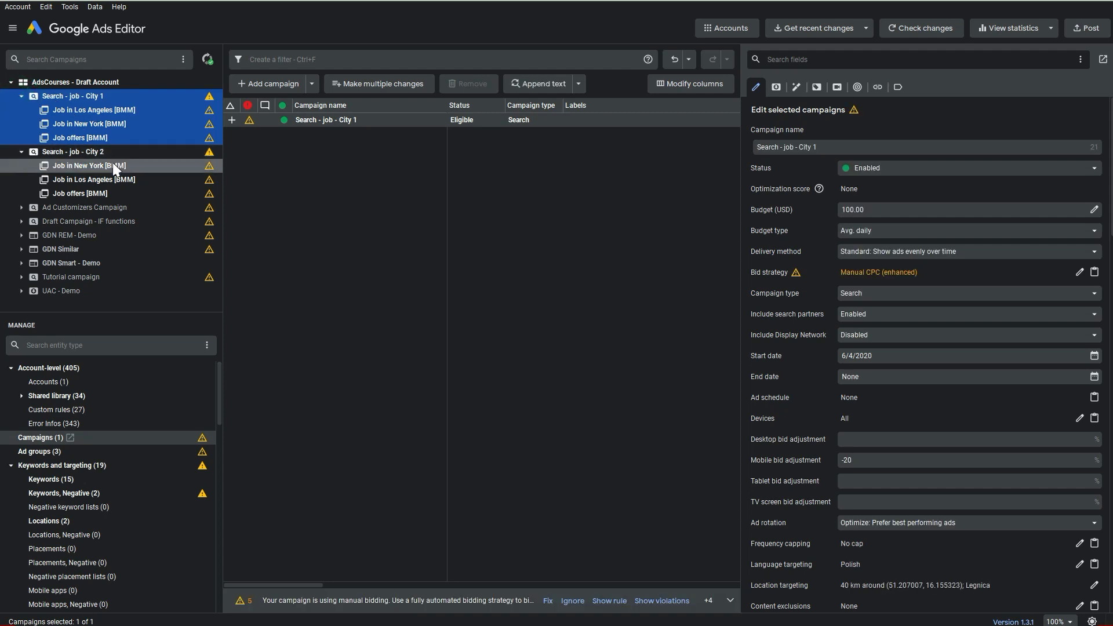
{"action": "left_click", "coordinate": [22, 151]}
{"action": "left_click", "coordinate": [24, 96]}
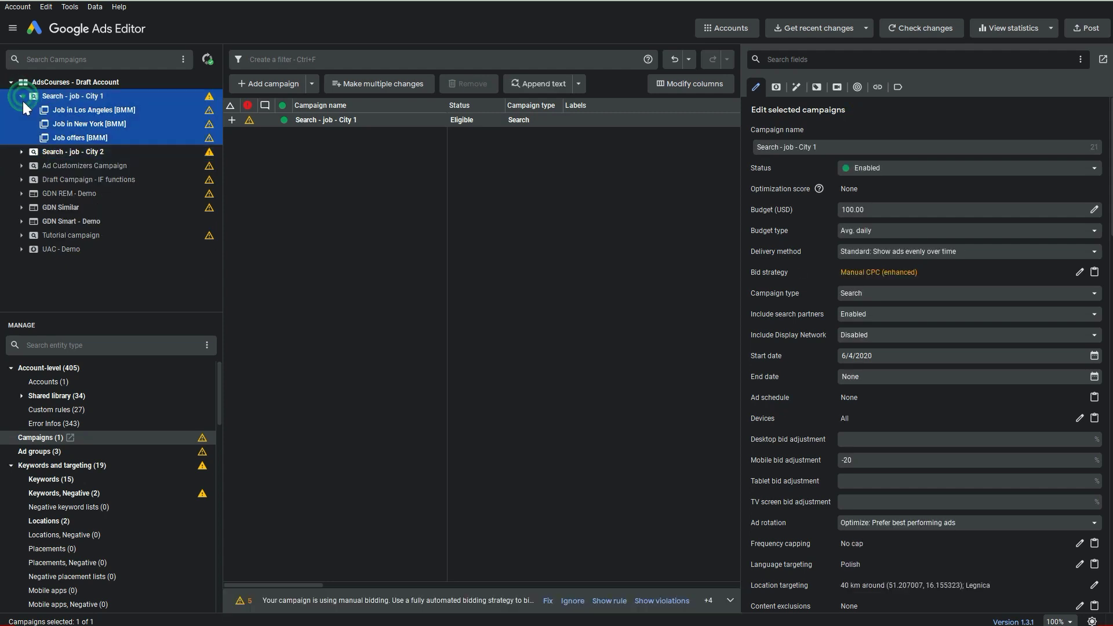
{"action": "scroll", "coordinate": [48, 488], "scroll_direction": "down", "scroll_amount": 1}
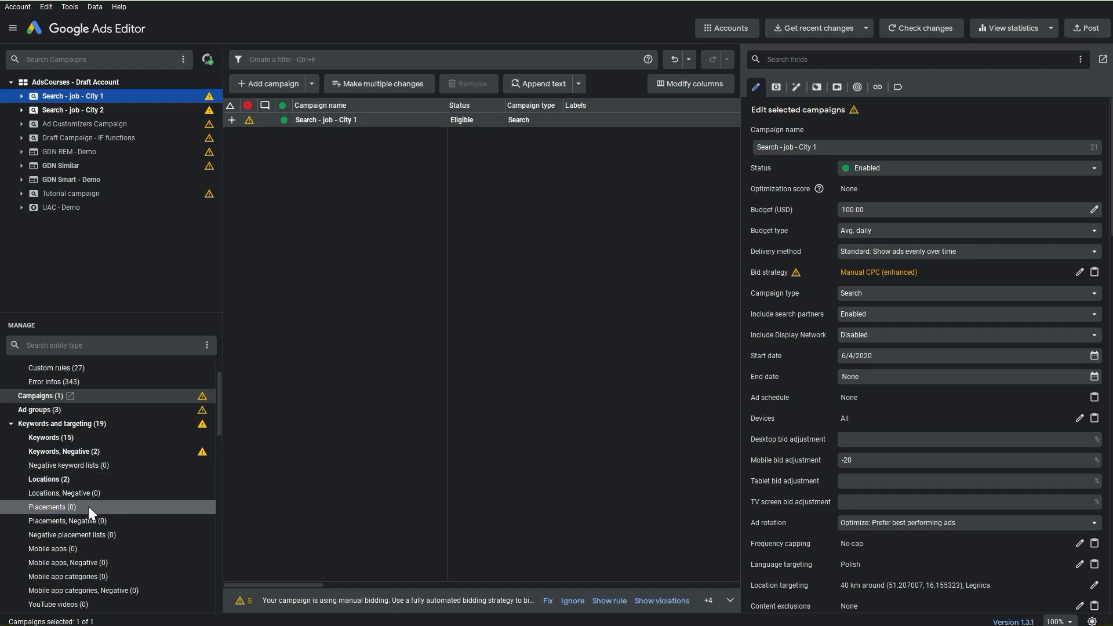
{"action": "scroll", "coordinate": [96, 538], "scroll_direction": "down", "scroll_amount": 3}
{"action": "scroll", "coordinate": [102, 523], "scroll_direction": "down", "scroll_amount": 8}
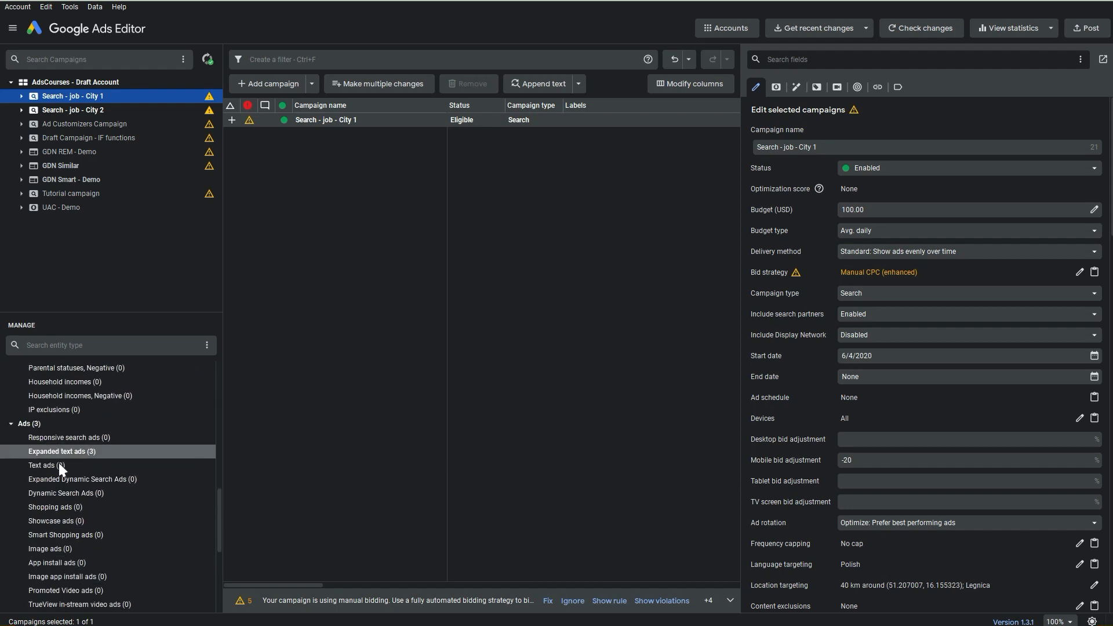
{"action": "scroll", "coordinate": [76, 514], "scroll_direction": "up", "scroll_amount": 8}
{"action": "scroll", "coordinate": [65, 479], "scroll_direction": "up", "scroll_amount": 3}
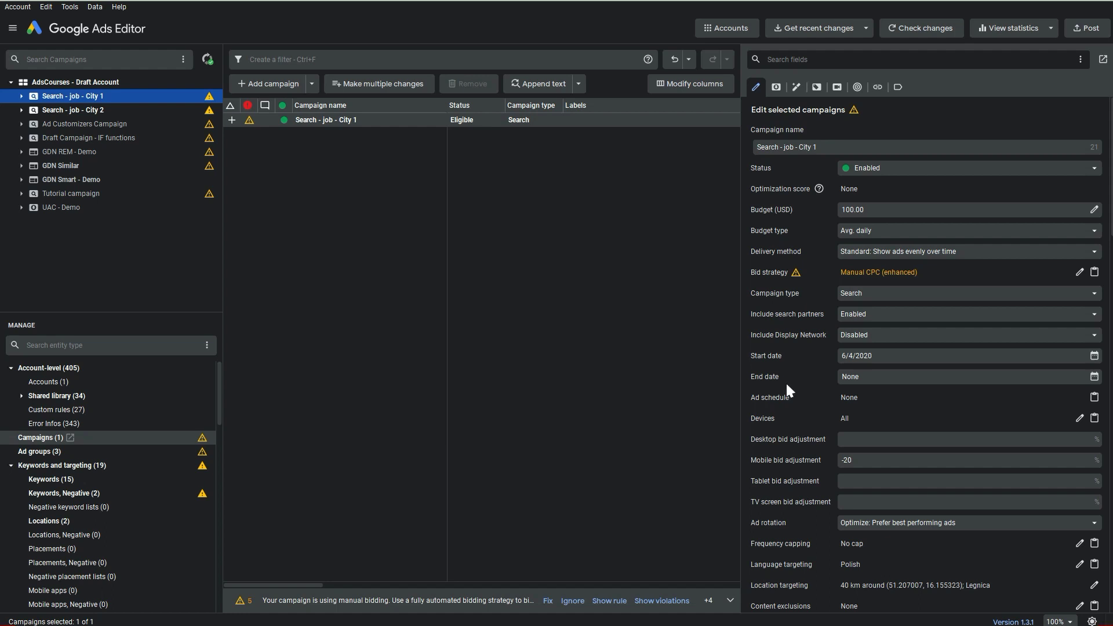
{"action": "left_click", "coordinate": [843, 34]}
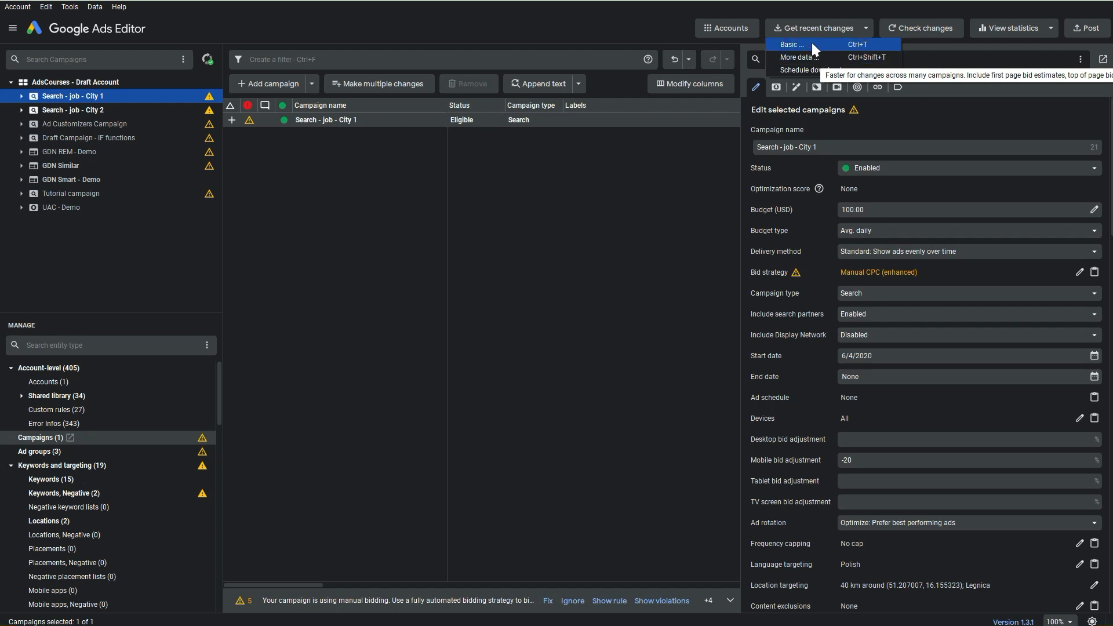
{"action": "left_click", "coordinate": [620, 11]}
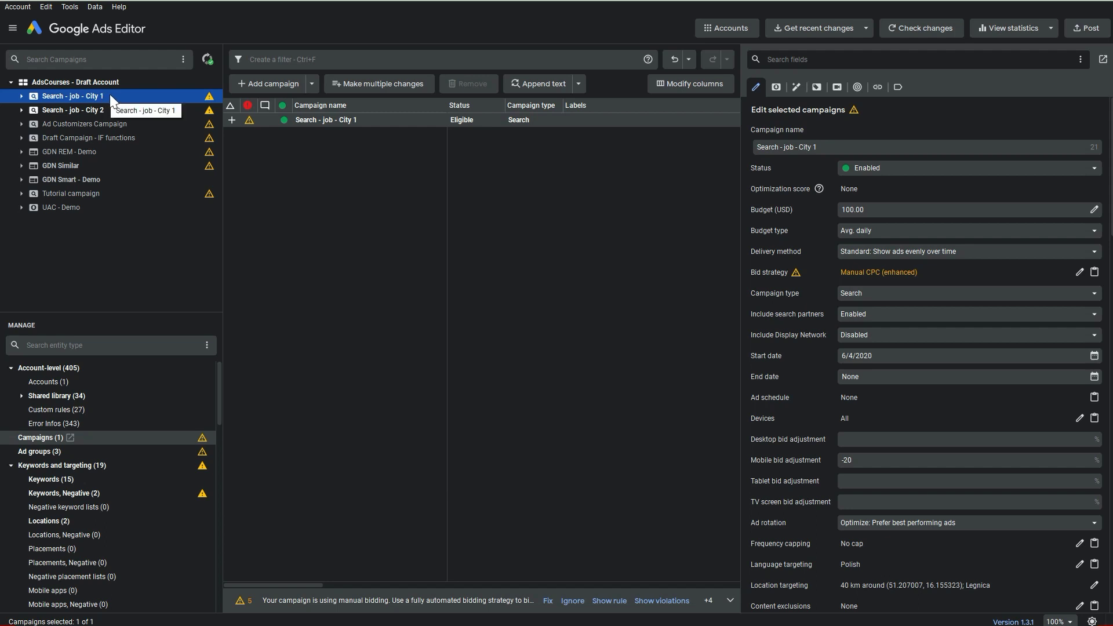
Copy the Draft Campaign - IF functions campaign so its settings can be pasted into other campaigns.
{"action": "left_click", "coordinate": [93, 165]}
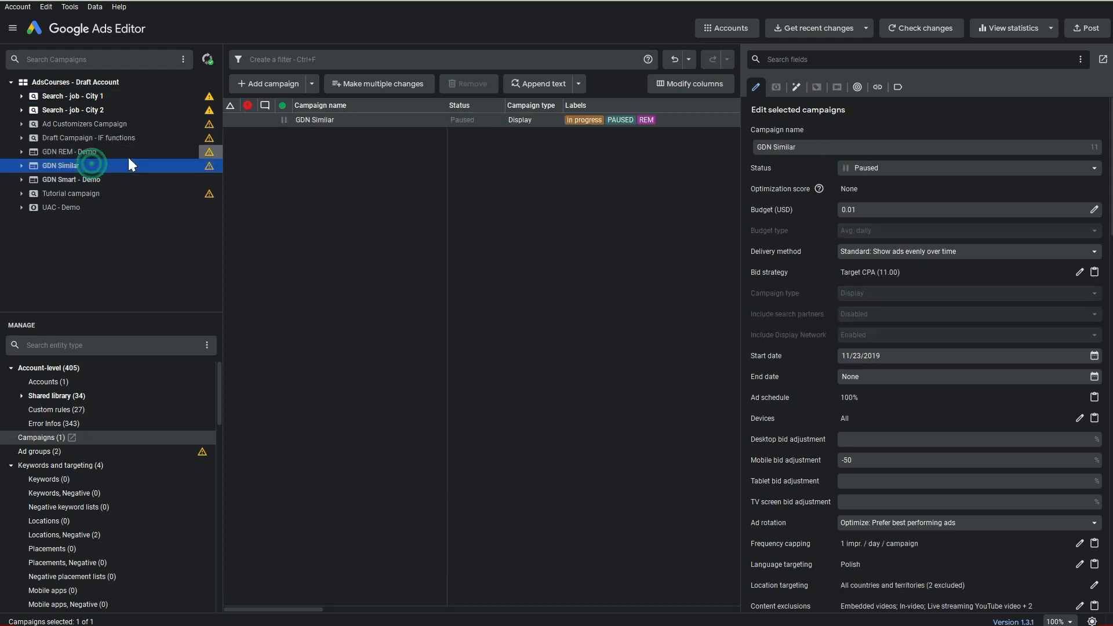
{"action": "left_click", "coordinate": [86, 136]}
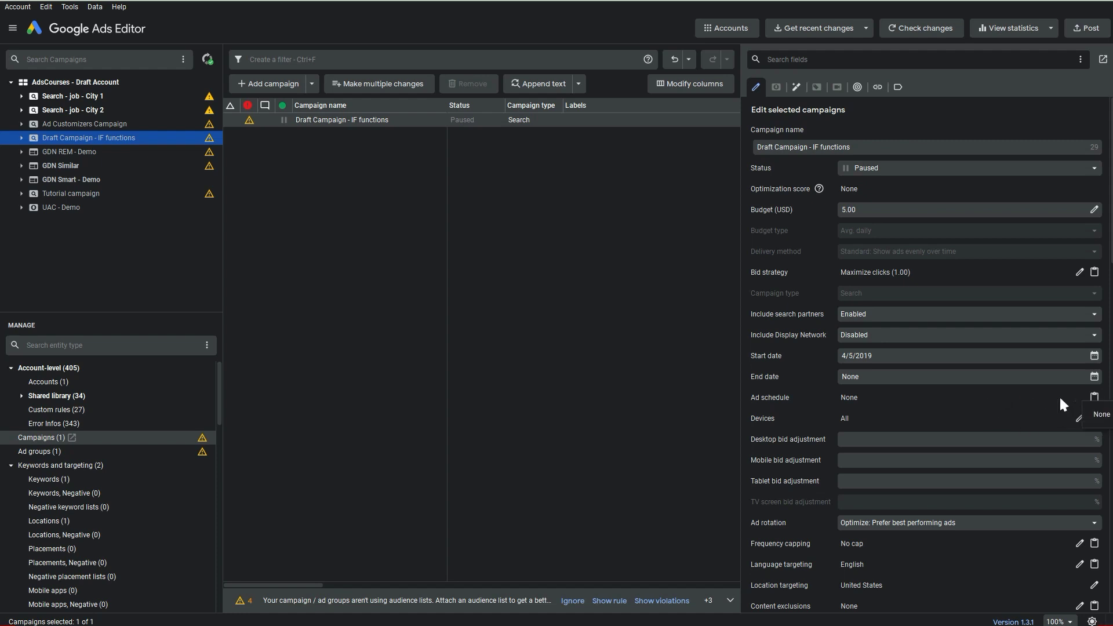
{"action": "left_click", "coordinate": [328, 148]}
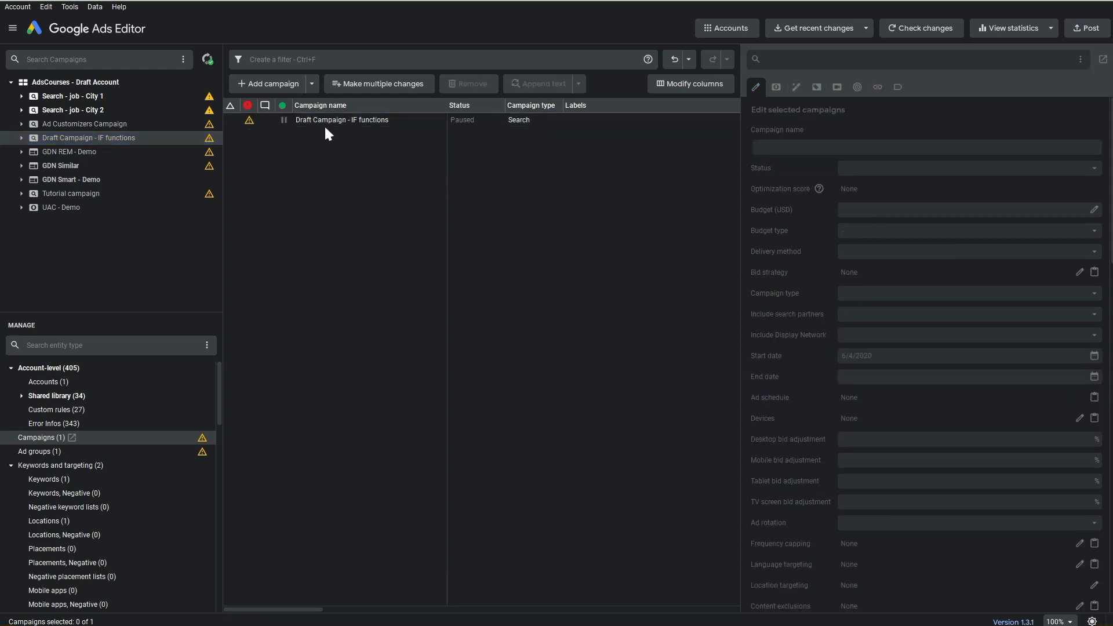
{"action": "left_click", "coordinate": [334, 122]}
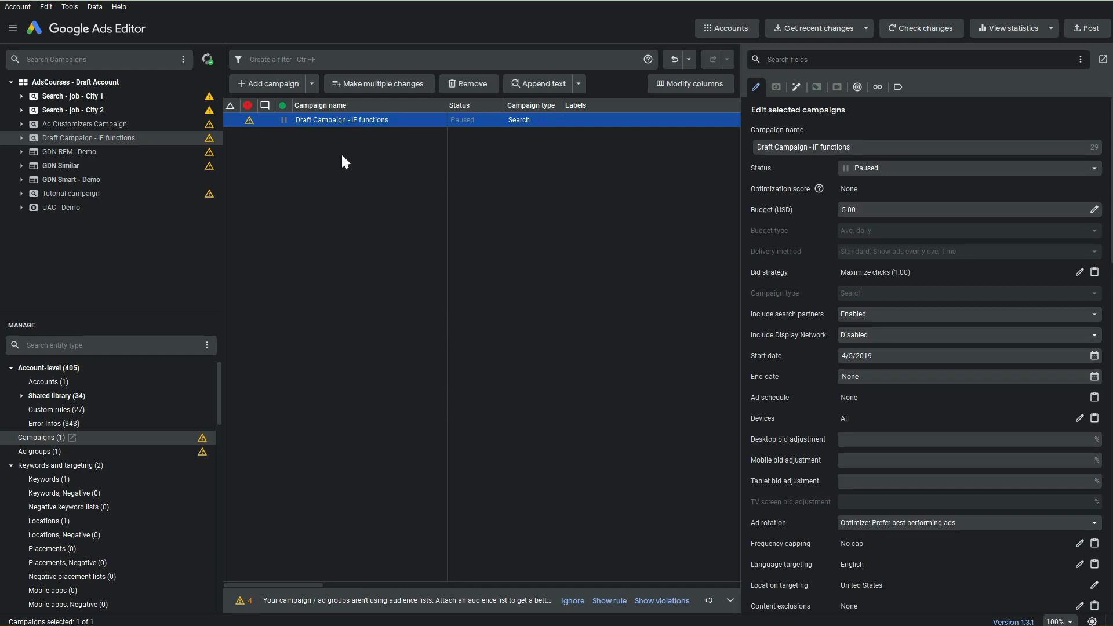
{"action": "key", "text": "ctrl"}
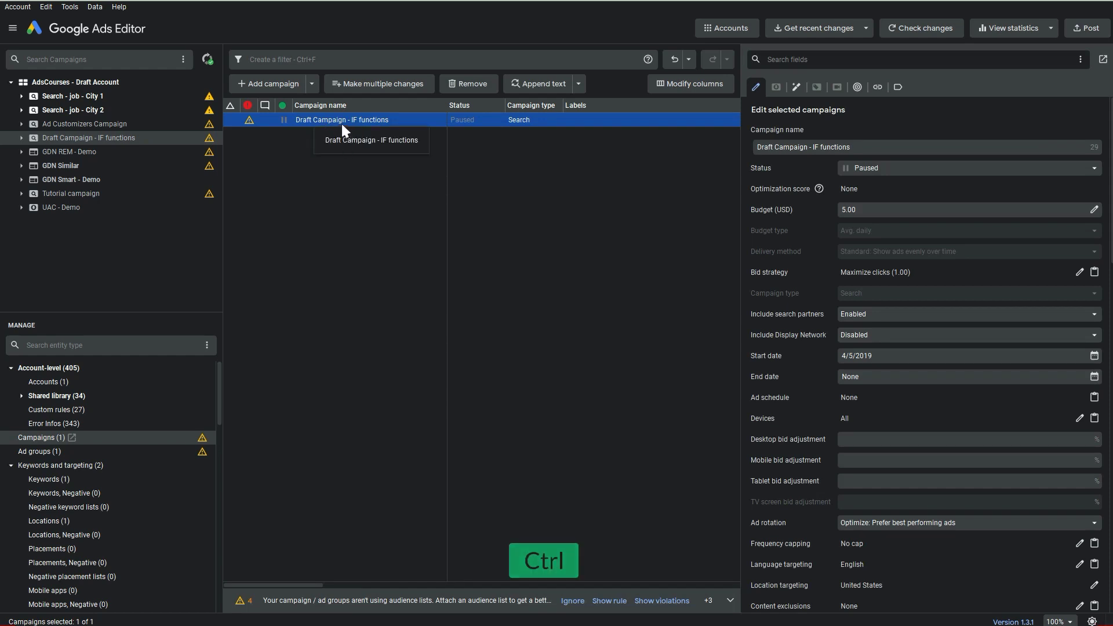
{"action": "left_click", "coordinate": [46, 7]}
{"action": "left_click", "coordinate": [71, 170]}
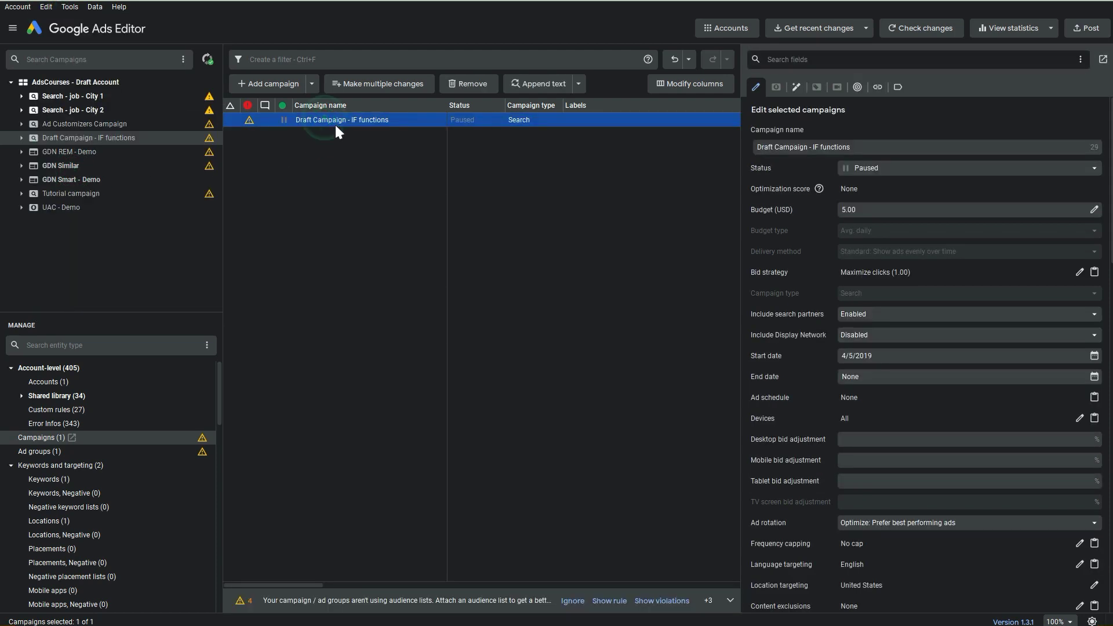
{"action": "right_click", "coordinate": [335, 122]}
{"action": "left_click", "coordinate": [367, 143]}
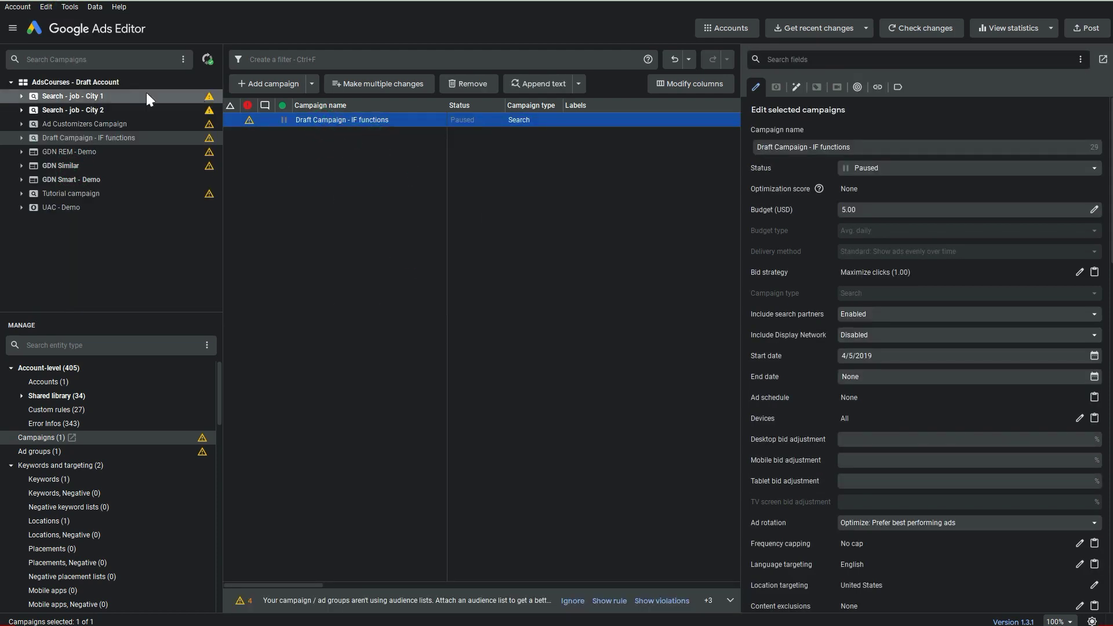
Paste the copied ad schedule into the Search - job - City 1, Search - job - City 2, Ad Customizers Campaign and Tutorial campaign together.
{"action": "left_click", "coordinate": [119, 95]}
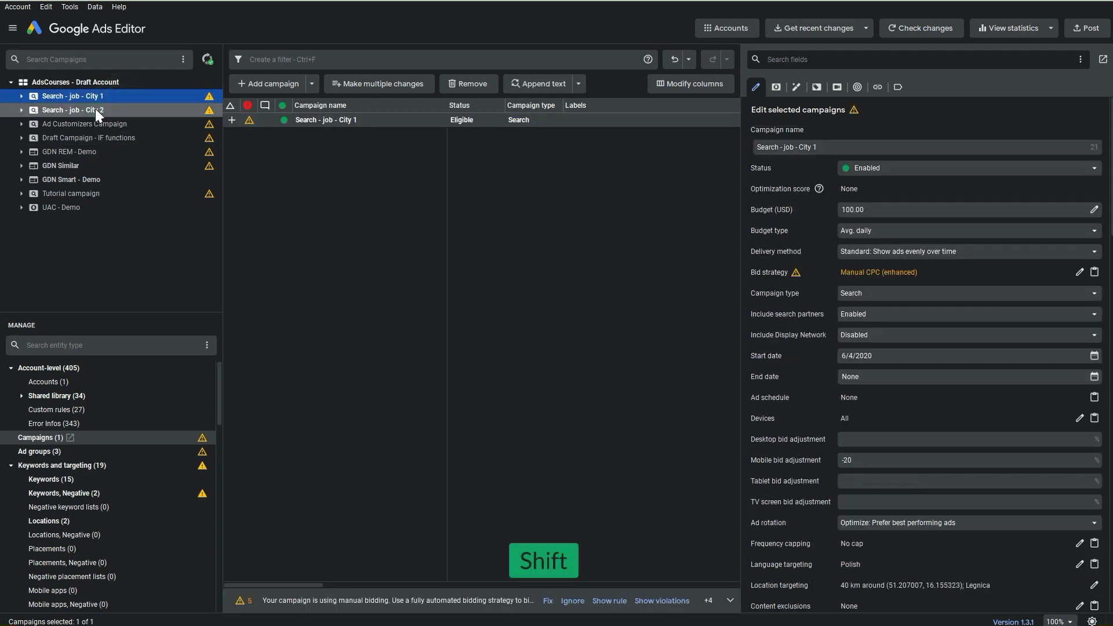
{"action": "left_click", "coordinate": [98, 109], "text": "shift"}
{"action": "left_click", "coordinate": [80, 127], "text": "ctrl"}
{"action": "left_click", "coordinate": [78, 137], "text": "ctrl"}
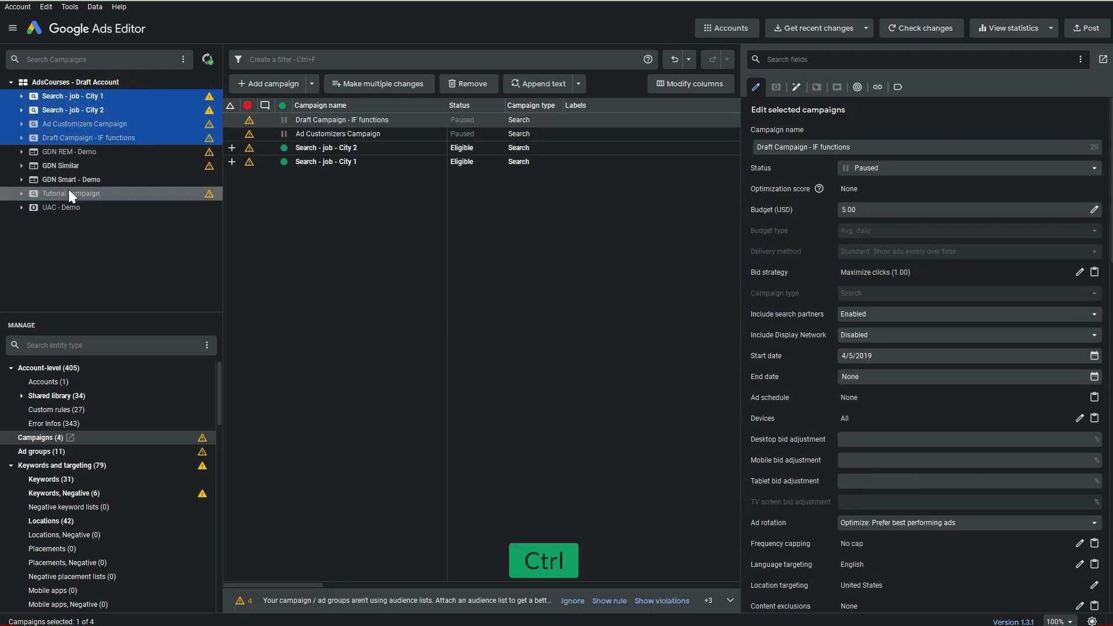
{"action": "left_click", "coordinate": [67, 193], "text": "ctrl"}
{"action": "left_click", "coordinate": [68, 136], "text": "ctrl"}
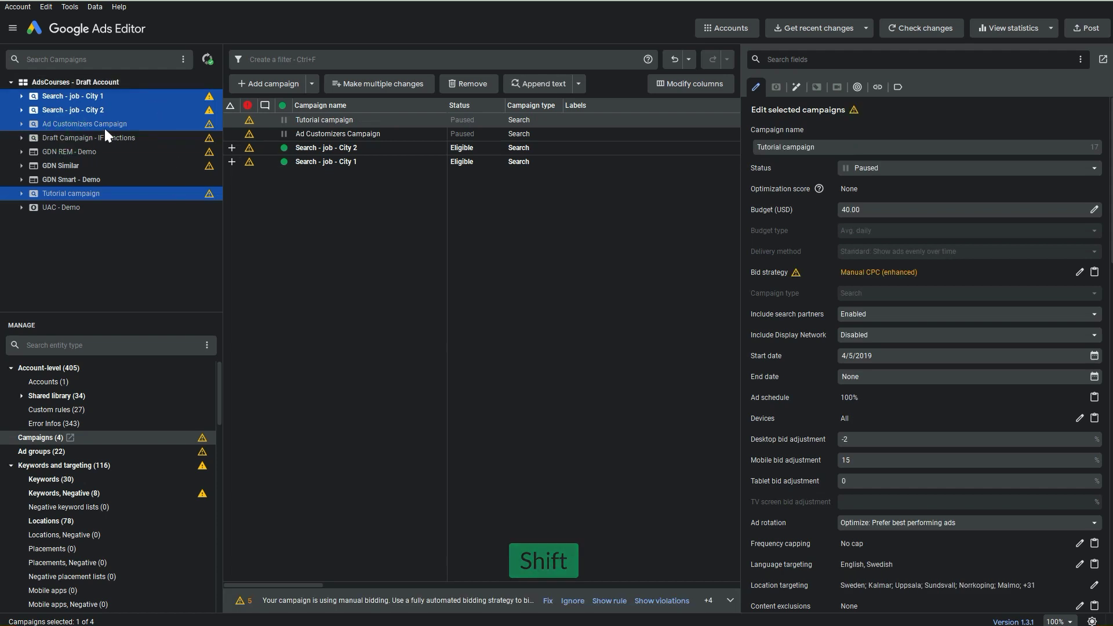
{"action": "left_click", "coordinate": [320, 162], "text": "shift"}
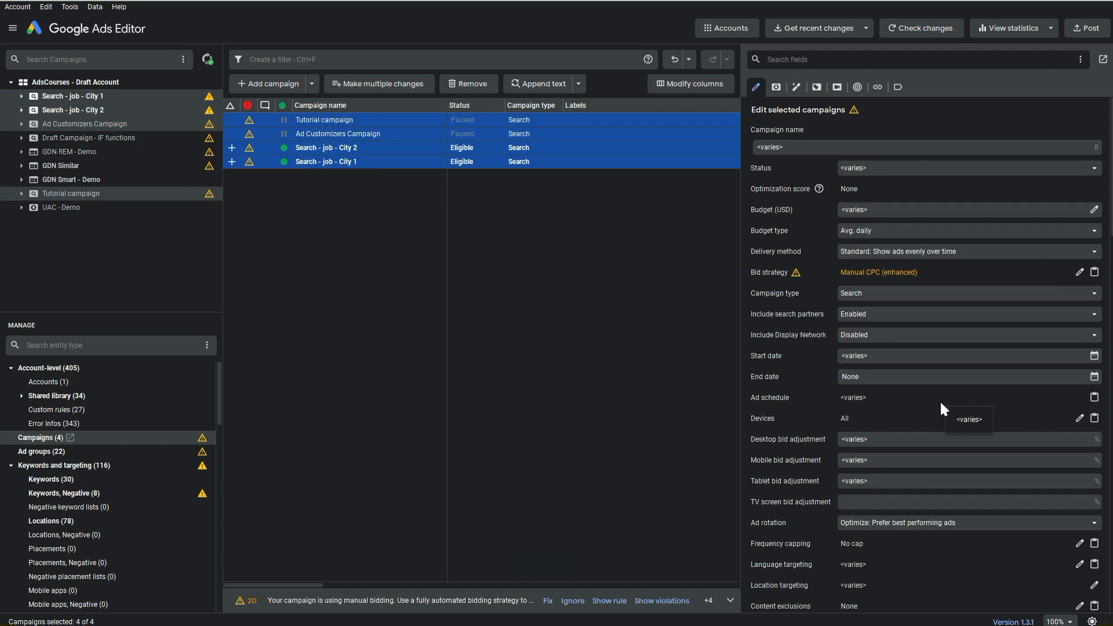
{"action": "left_click", "coordinate": [1094, 397]}
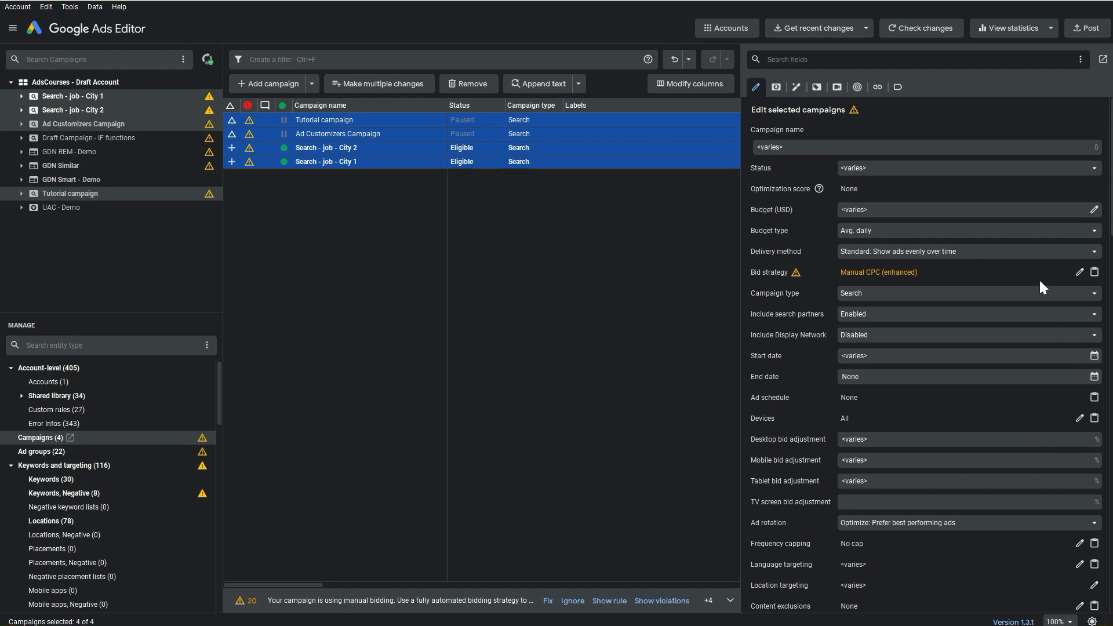
{"action": "scroll", "coordinate": [1061, 477], "scroll_direction": "down", "scroll_amount": 3}
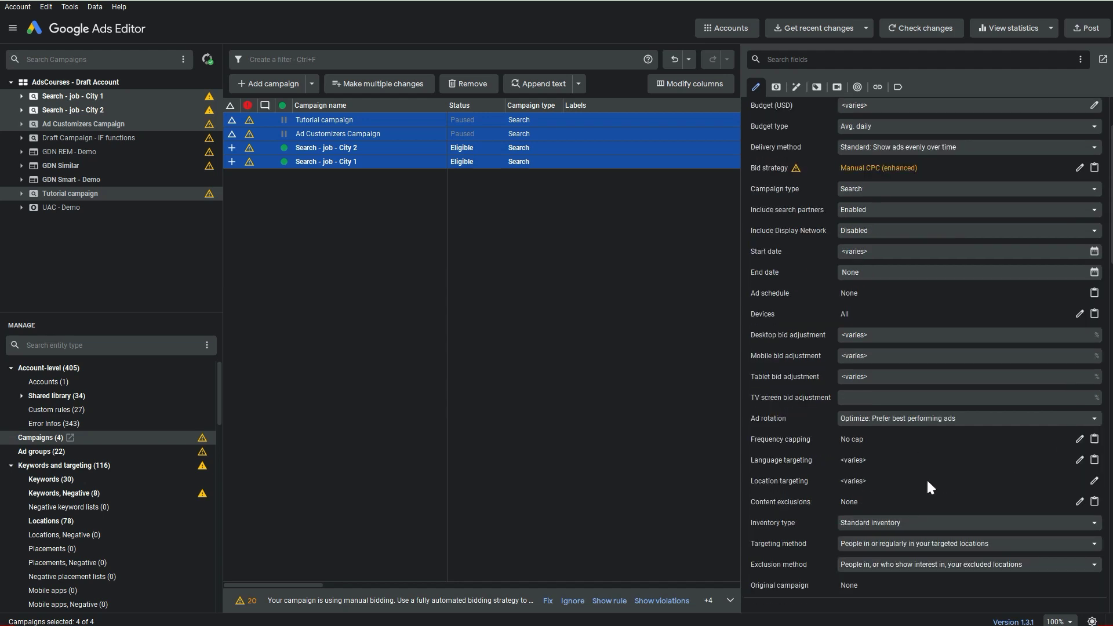
{"action": "scroll", "coordinate": [976, 496], "scroll_direction": "down", "scroll_amount": 2}
{"action": "scroll", "coordinate": [985, 458], "scroll_direction": "up", "scroll_amount": 5}
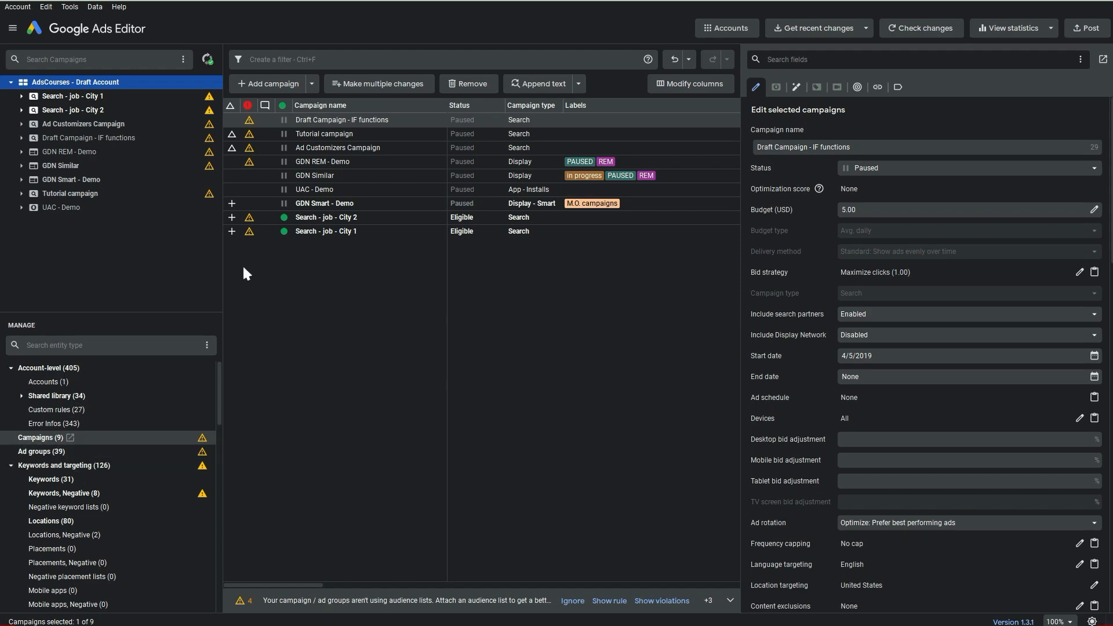
Filter the account's keywords to those whose text contains any of "new", and clear the filter.
{"action": "left_click", "coordinate": [78, 478]}
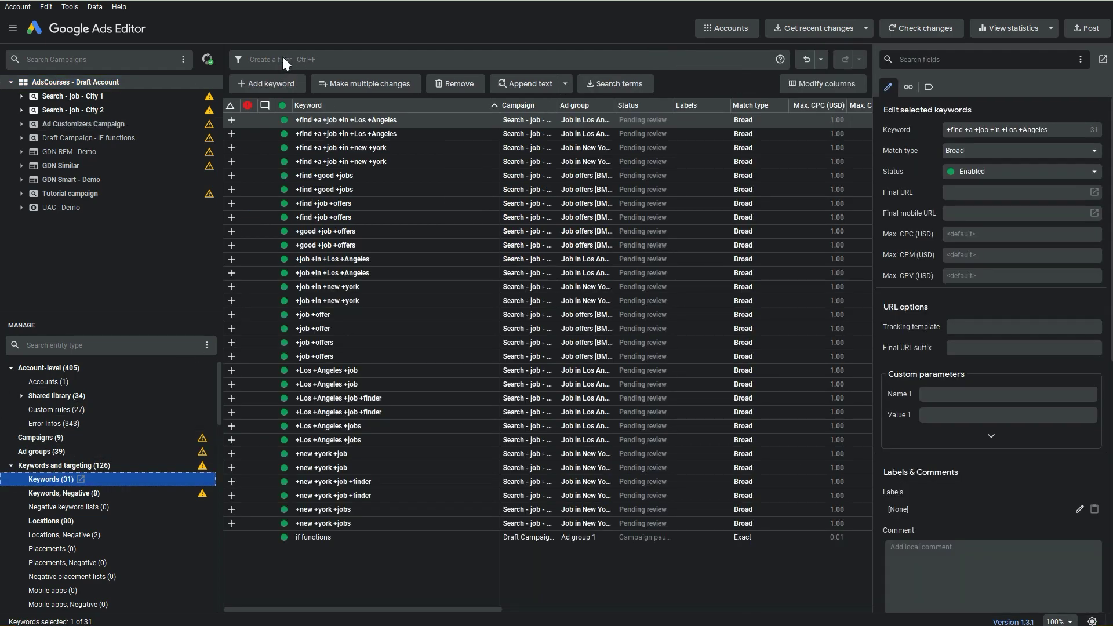
{"action": "left_click", "coordinate": [283, 58]}
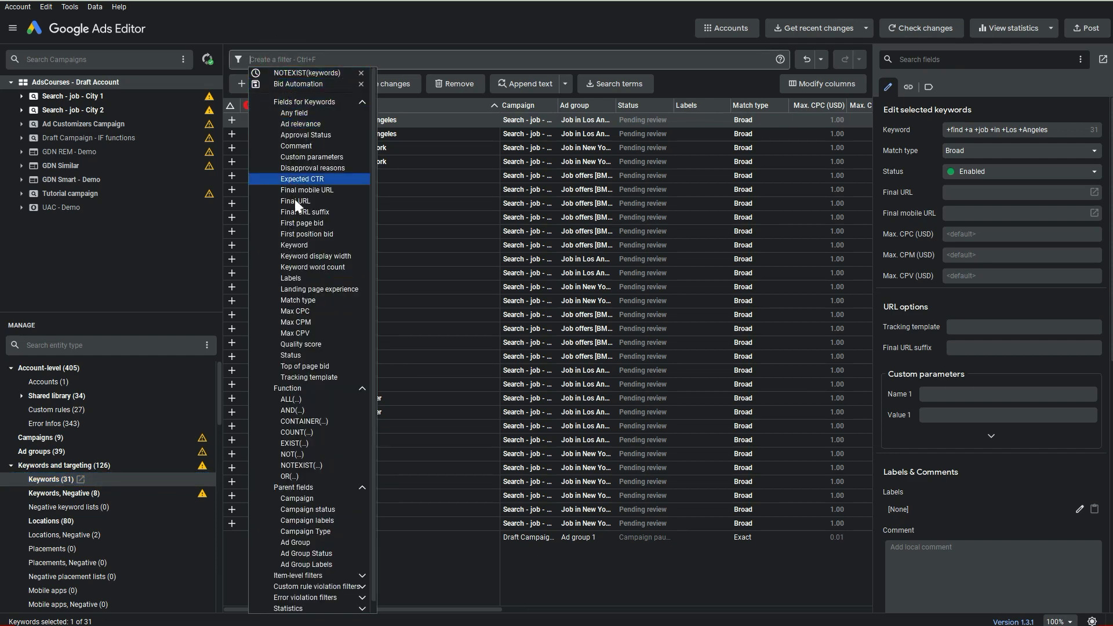
{"action": "scroll", "coordinate": [311, 266], "scroll_direction": "down", "scroll_amount": 1}
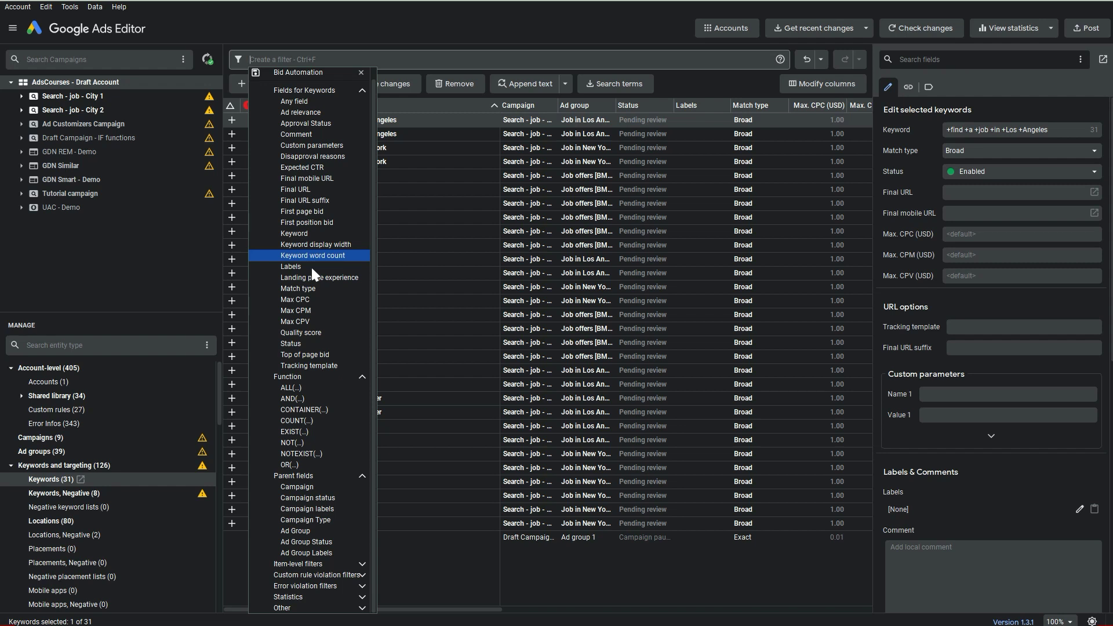
{"action": "scroll", "coordinate": [312, 290], "scroll_direction": "up", "scroll_amount": 1}
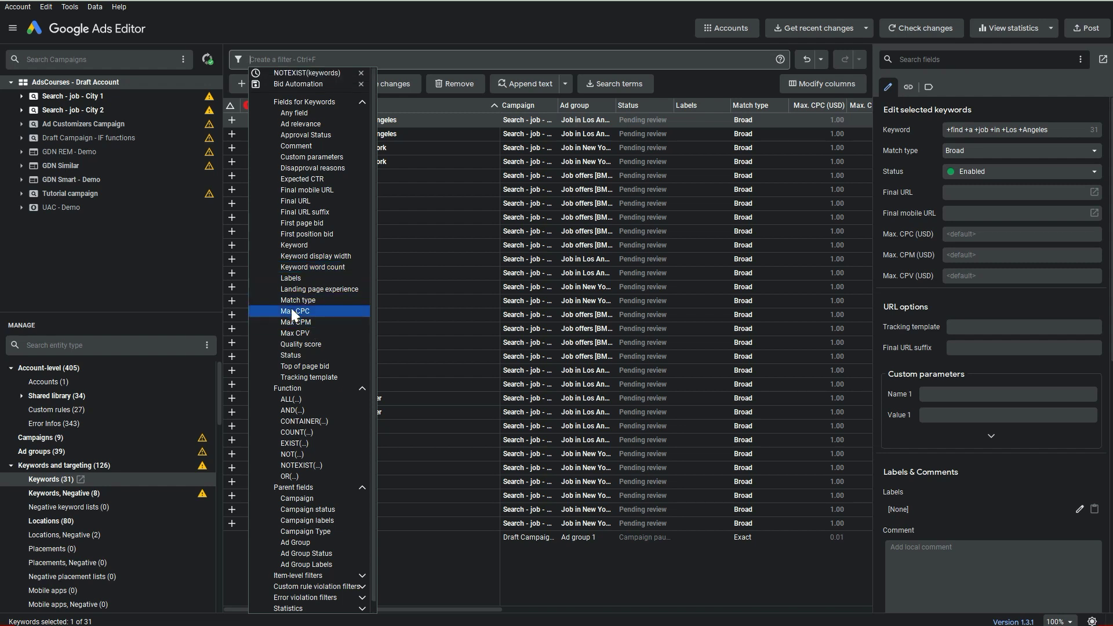
{"action": "left_click", "coordinate": [286, 244]}
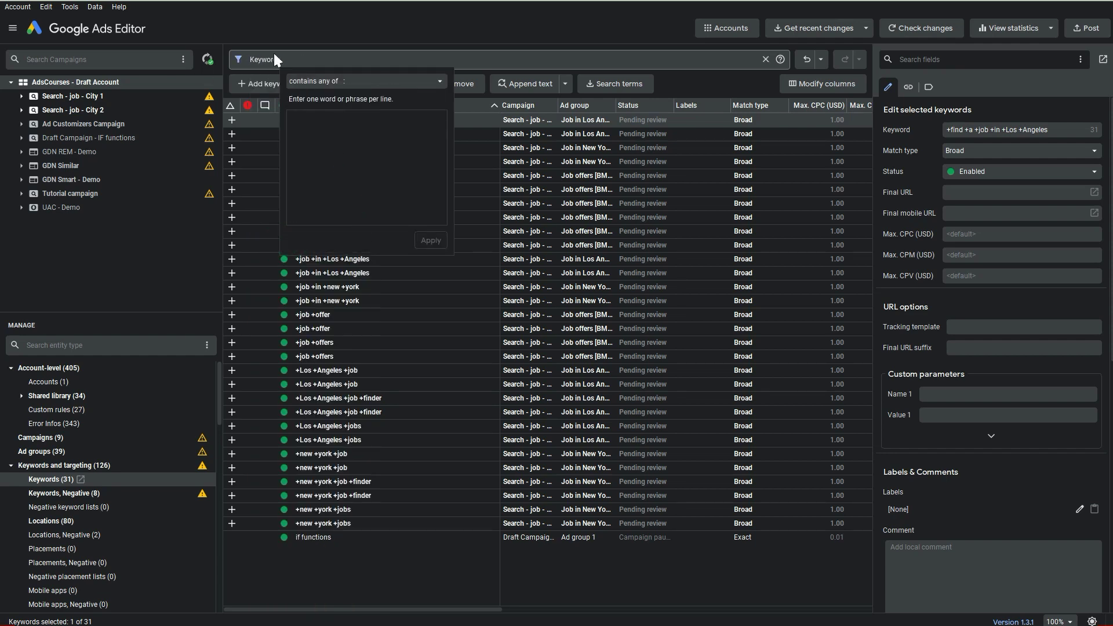
{"action": "left_click", "coordinate": [339, 80]}
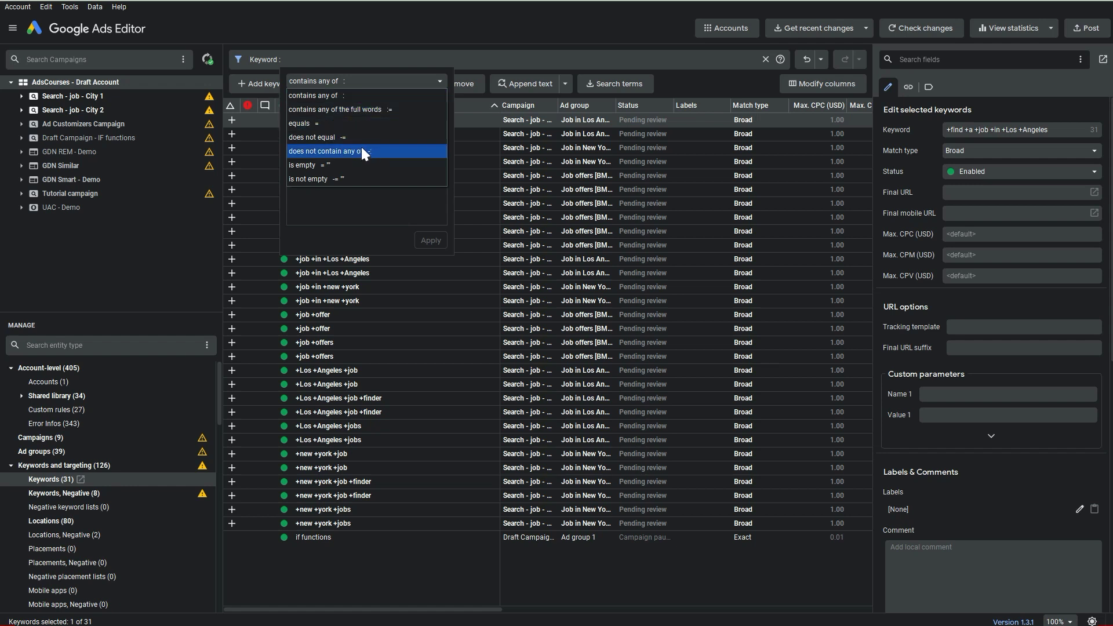
{"action": "left_click", "coordinate": [333, 96]}
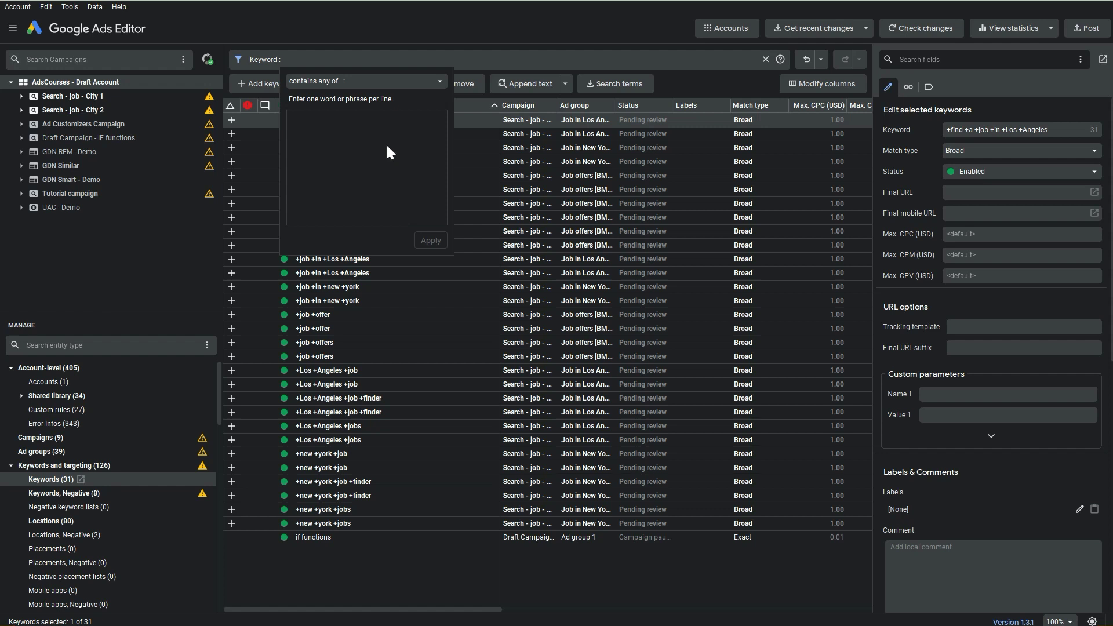
{"action": "type", "text": "new"}
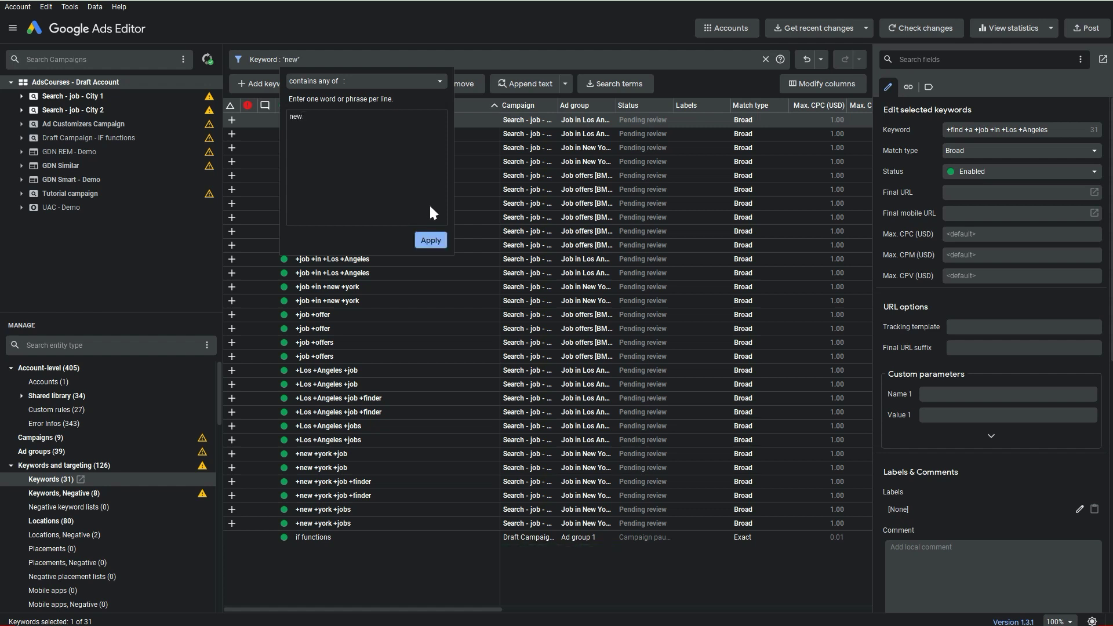
{"action": "left_click", "coordinate": [431, 240]}
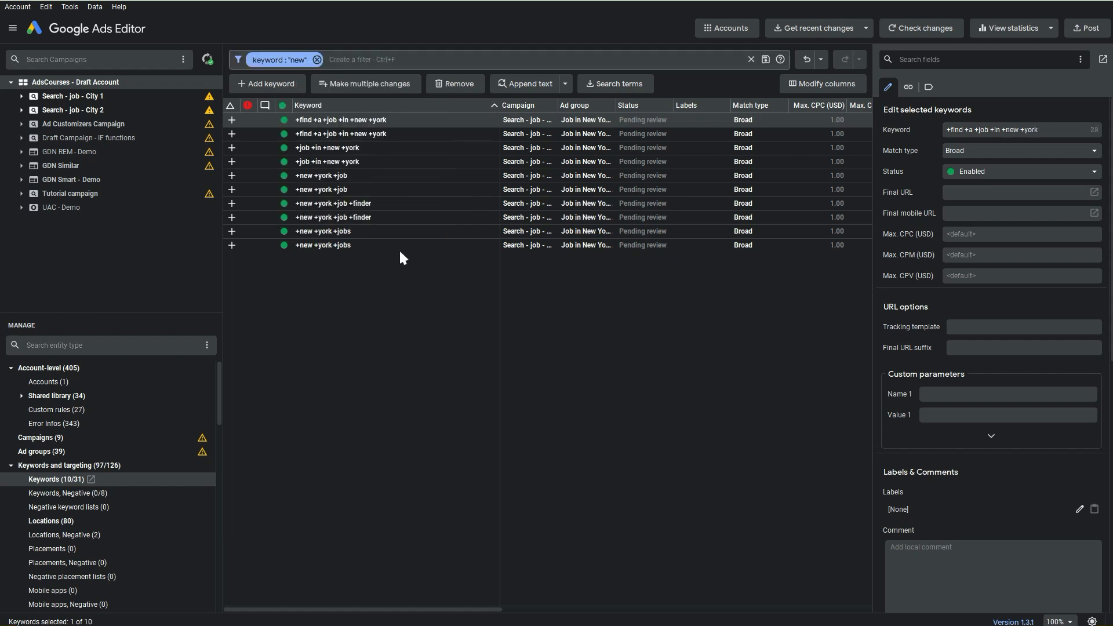
{"action": "left_click", "coordinate": [317, 60]}
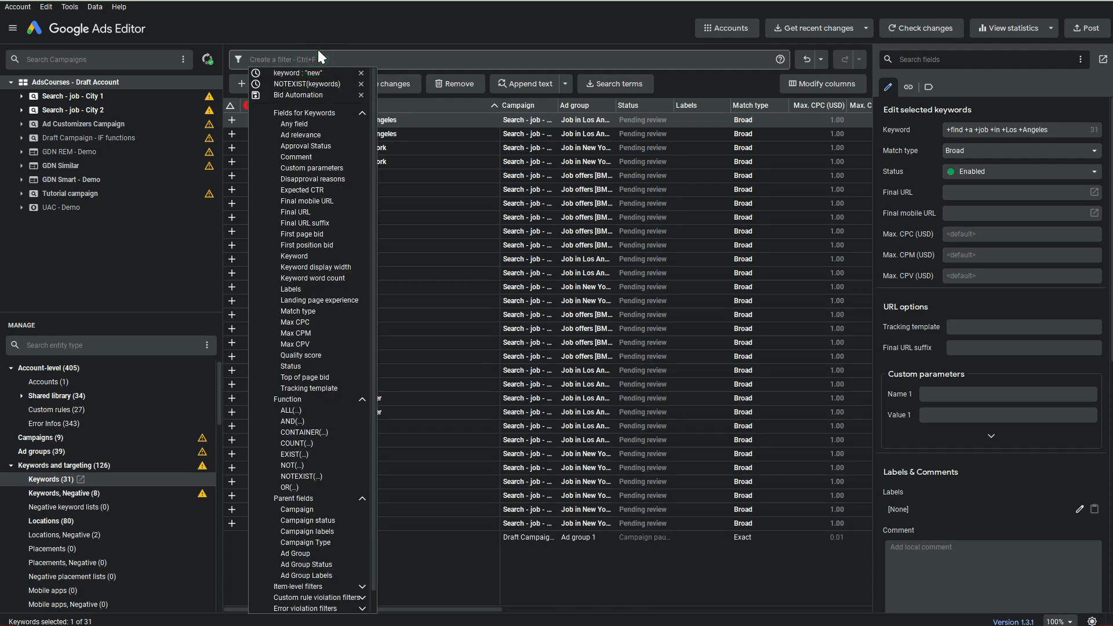
{"action": "type", "text": "st"}
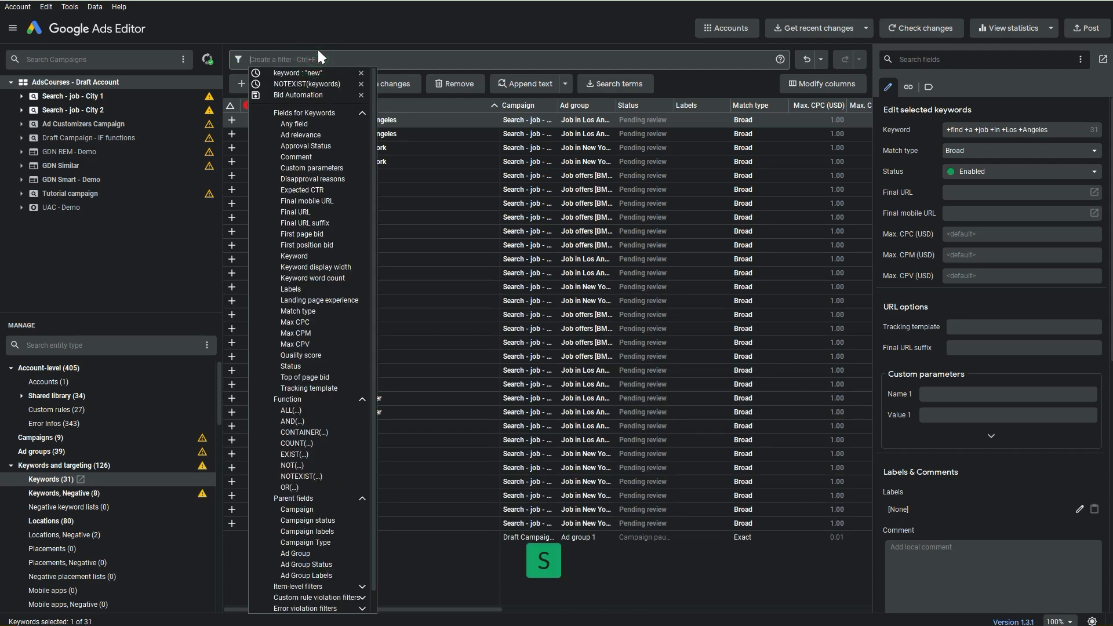
{"action": "left_click", "coordinate": [439, 200]}
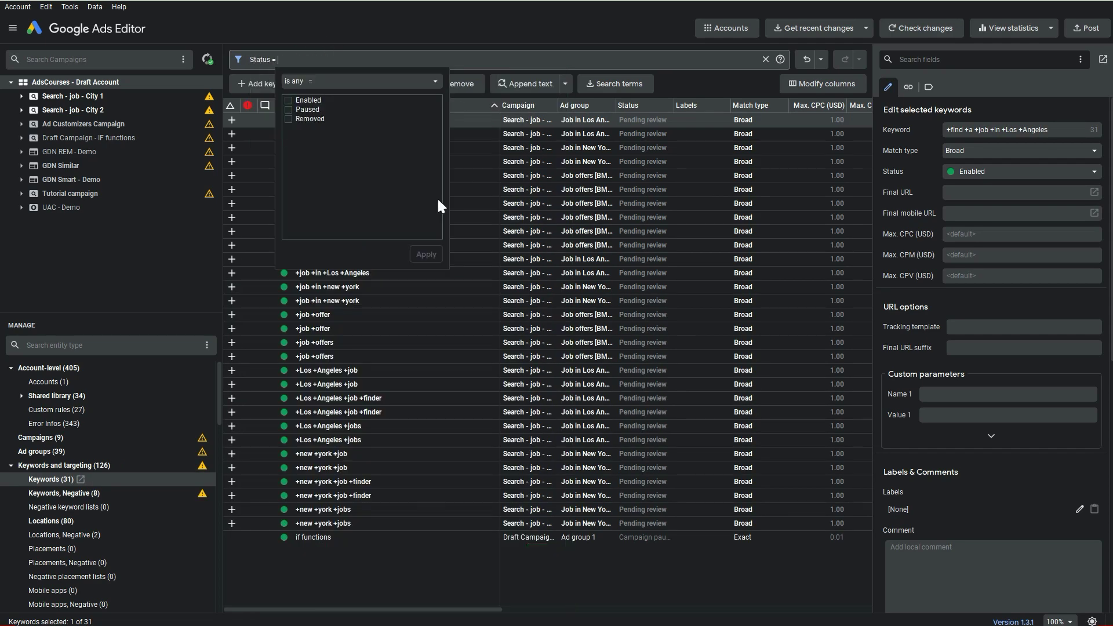
{"action": "left_click", "coordinate": [270, 160]}
{"action": "left_click", "coordinate": [299, 58]}
{"action": "key", "text": "BackSpace"}
{"action": "key", "text": "BackSpace"}
{"action": "key", "text": "BackSpace"}
{"action": "key", "text": "BackSpace"}
{"action": "key", "text": "BackSpace"}
{"action": "key", "text": "BackSpace"}
{"action": "key", "text": "BackSpace"}
{"action": "key", "text": "BackSpace"}
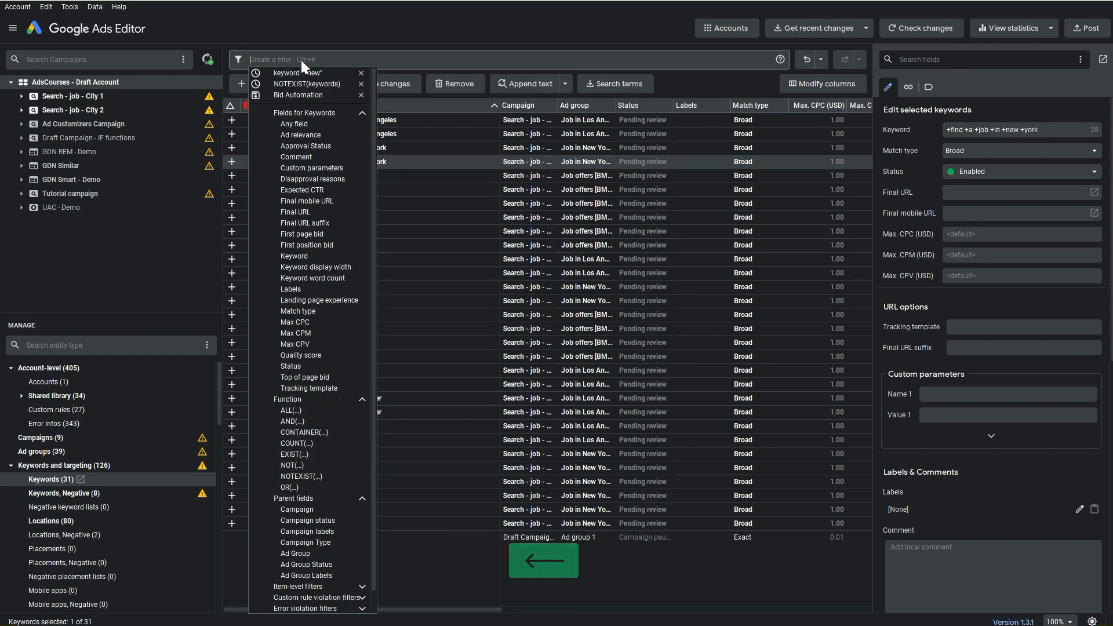
{"action": "left_click", "coordinate": [36, 249]}
Filter the account's expanded text ads to those with the status Enabled.
{"action": "left_click", "coordinate": [12, 468]}
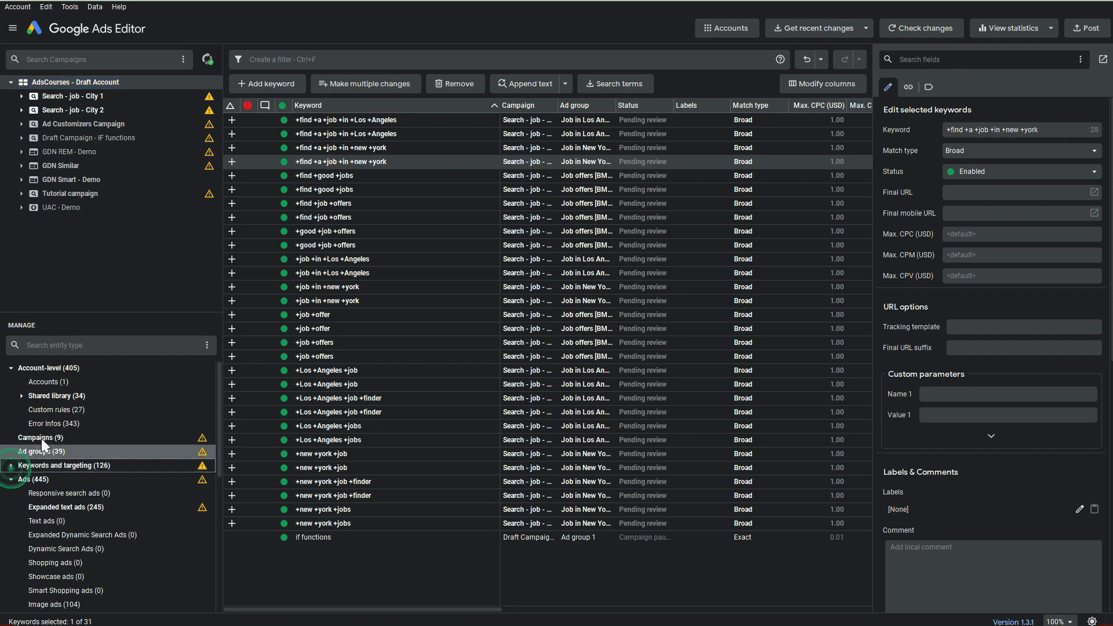
{"action": "left_click", "coordinate": [49, 508]}
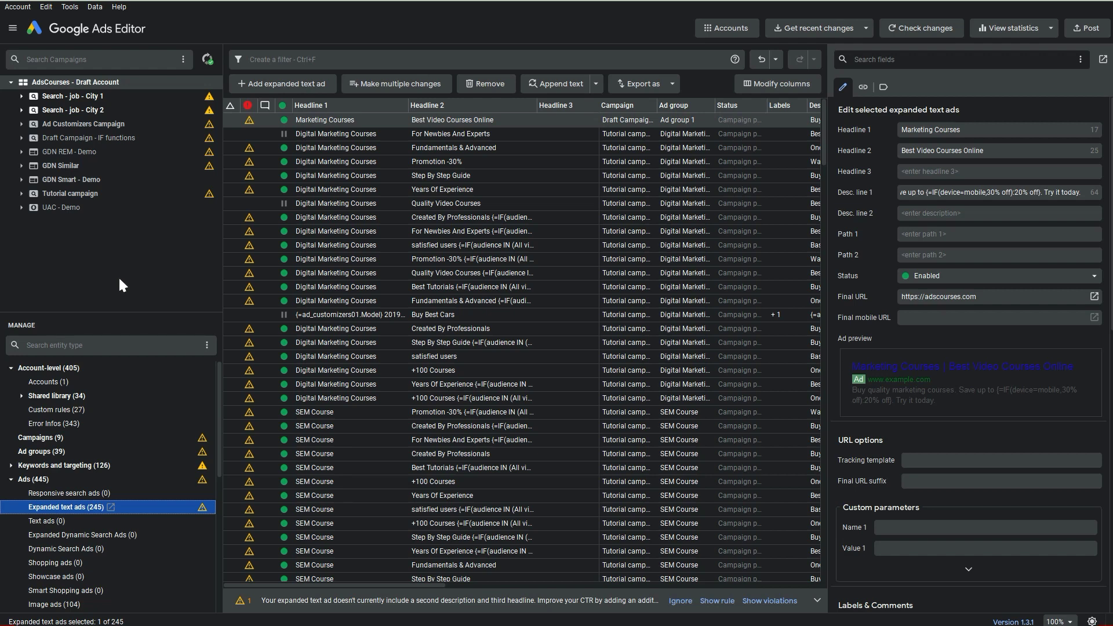
{"action": "left_click", "coordinate": [301, 60]}
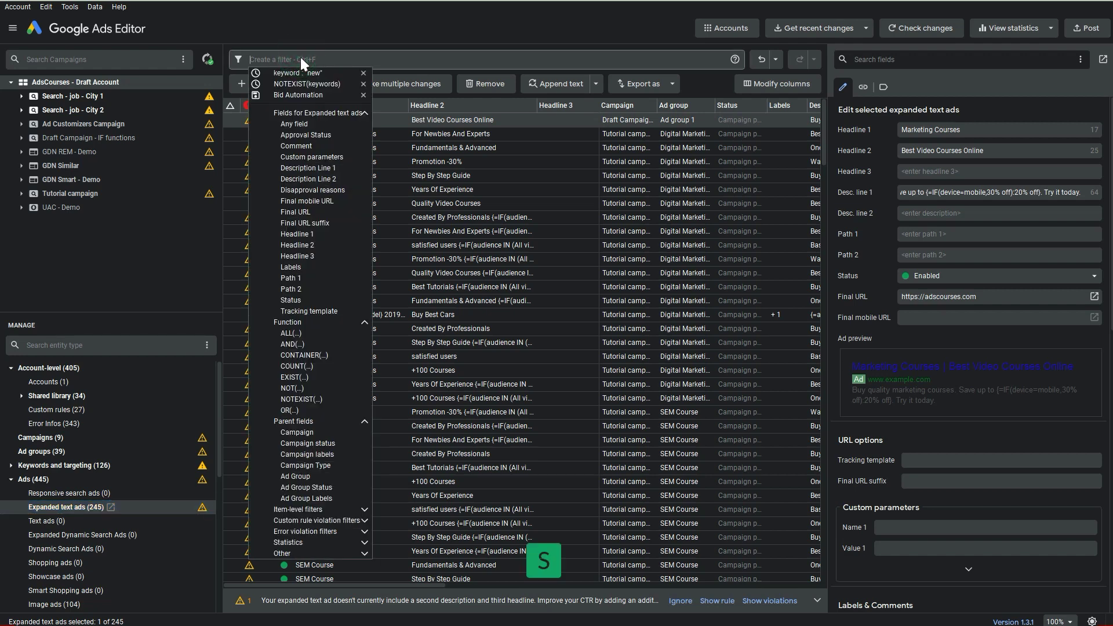
{"action": "left_click", "coordinate": [290, 300]}
{"action": "left_click", "coordinate": [288, 100]}
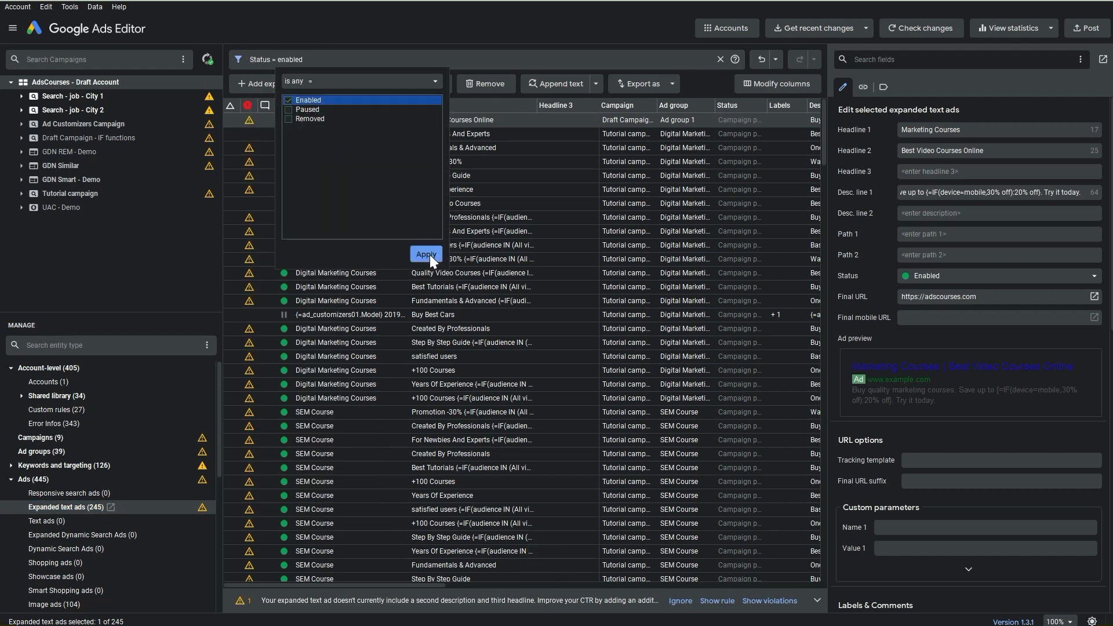
{"action": "left_click", "coordinate": [429, 255]}
Add a filter limiting the expanded text ads to campaigns with the status Enabled.
{"action": "left_click", "coordinate": [352, 59]}
{"action": "type", "text": "cam"}
{"action": "left_click", "coordinate": [404, 117]}
{"action": "left_click", "coordinate": [404, 97]}
{"action": "left_click", "coordinate": [532, 252]}
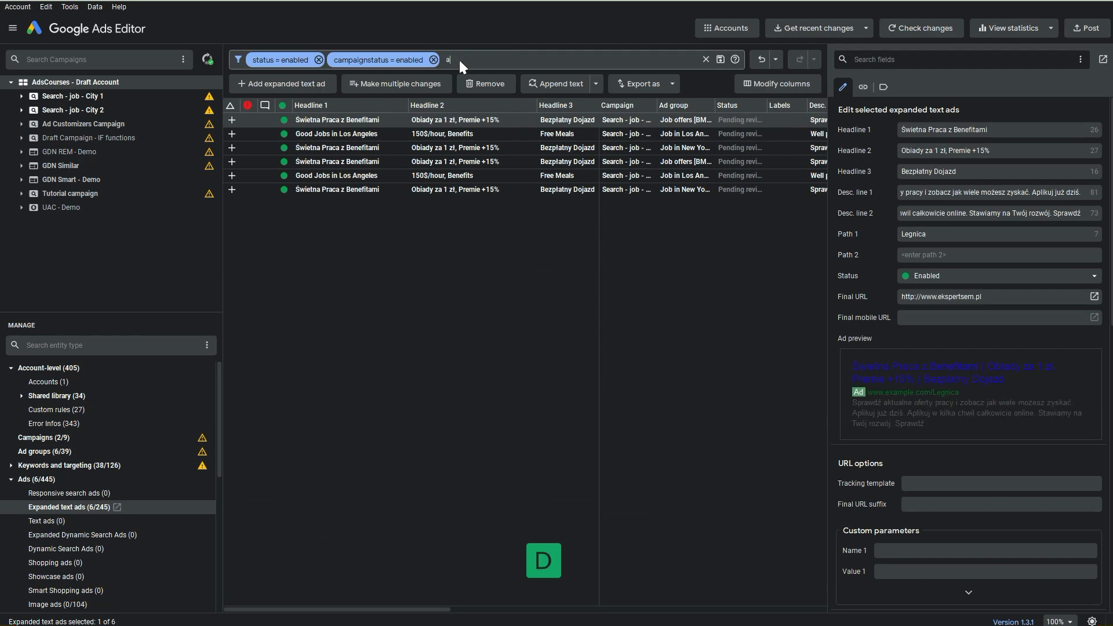
Add a further filter limiting the expanded text ads to ad groups with the status Enabled.
{"action": "left_click", "coordinate": [459, 60]}
{"action": "left_click", "coordinate": [485, 106]}
{"action": "left_click", "coordinate": [515, 101]}
{"action": "left_click", "coordinate": [650, 251]}
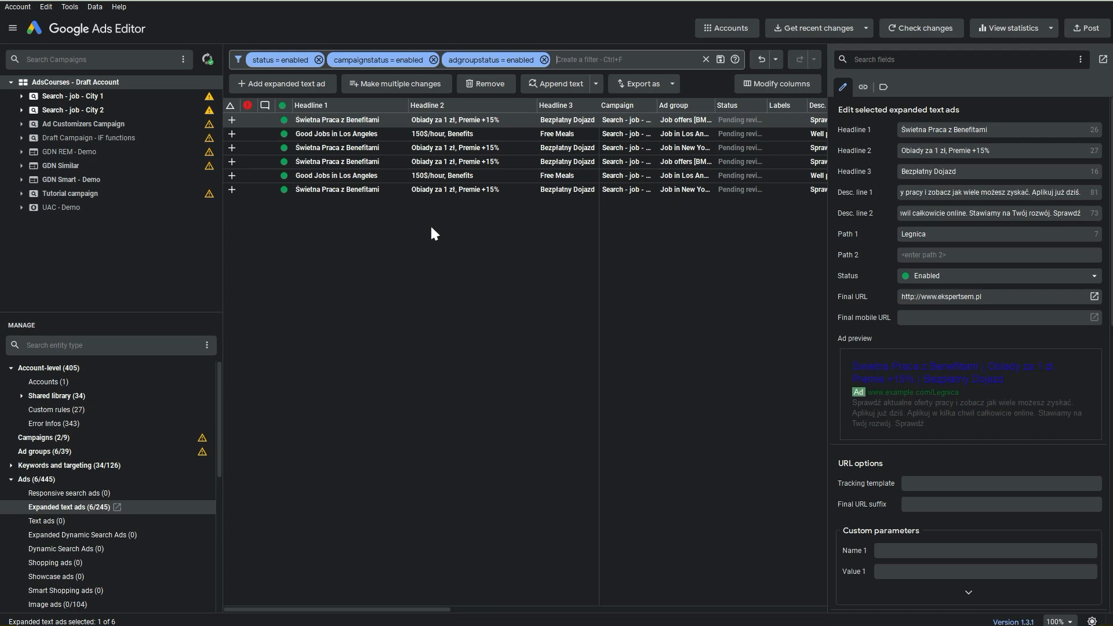
Remove the ad group status, campaign status and ad status filters from the expanded text ads.
{"action": "left_click", "coordinate": [544, 59]}
{"action": "left_click", "coordinate": [433, 60]}
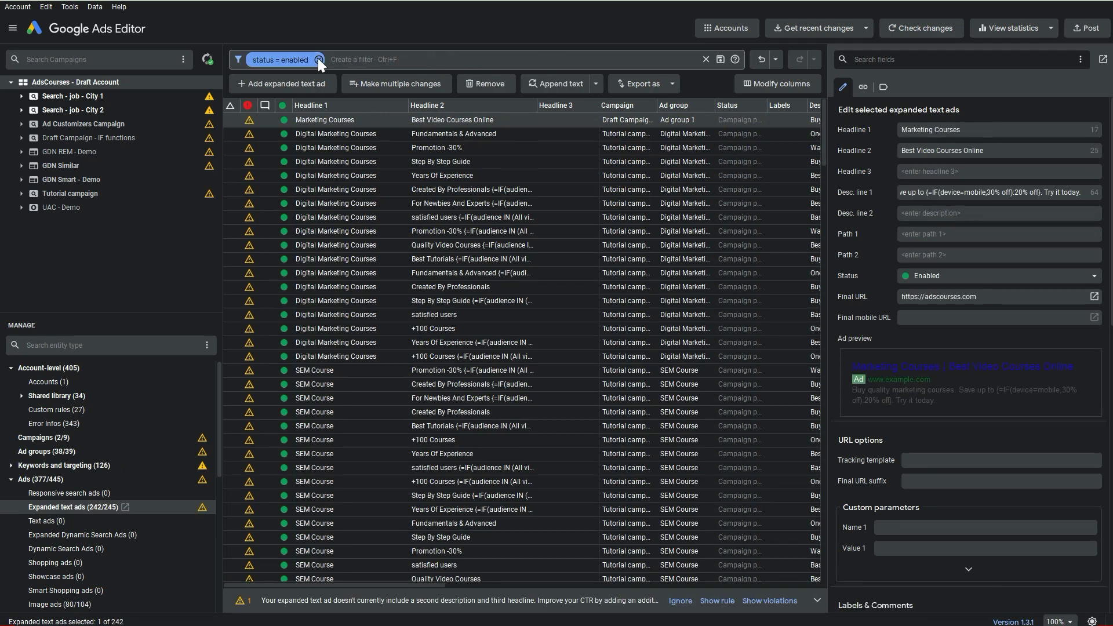
{"action": "left_click", "coordinate": [318, 59]}
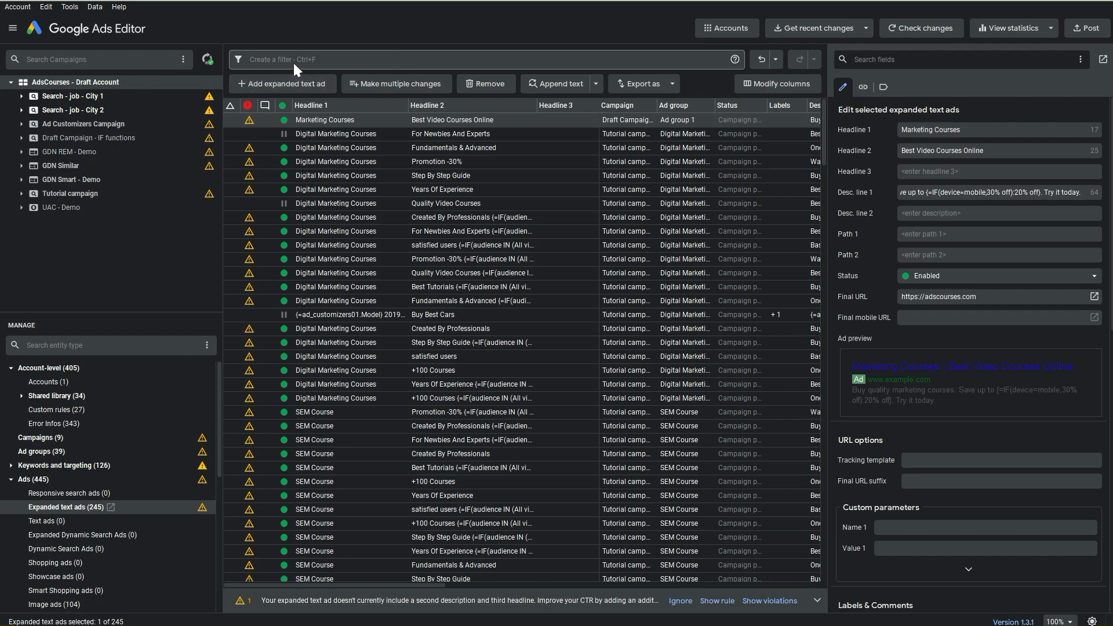
{"action": "left_click", "coordinate": [11, 465]}
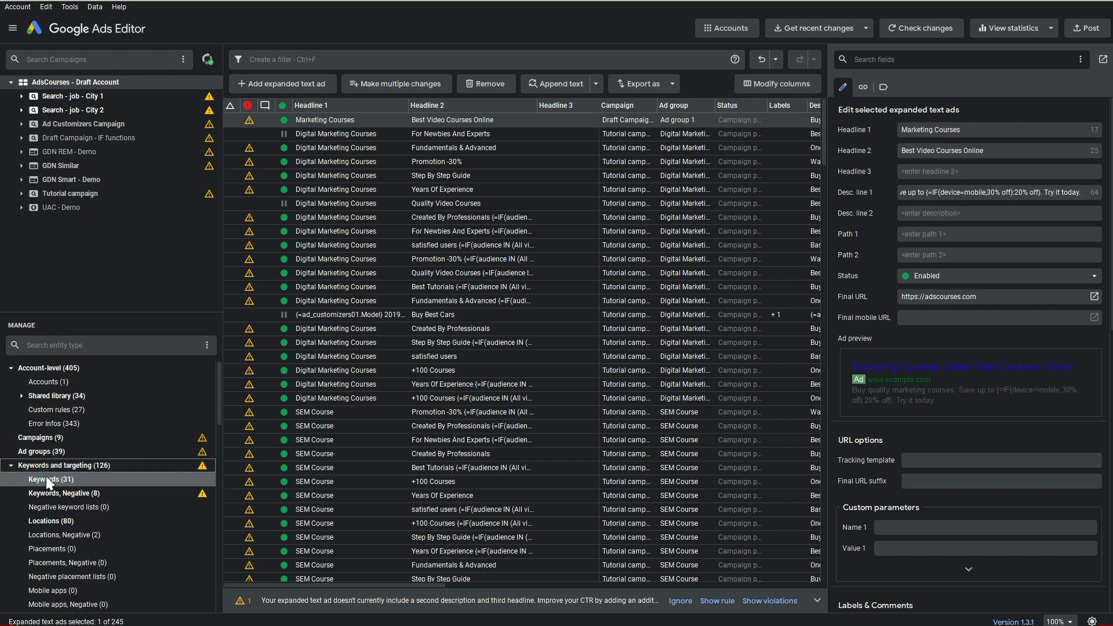
{"action": "left_click", "coordinate": [124, 483]}
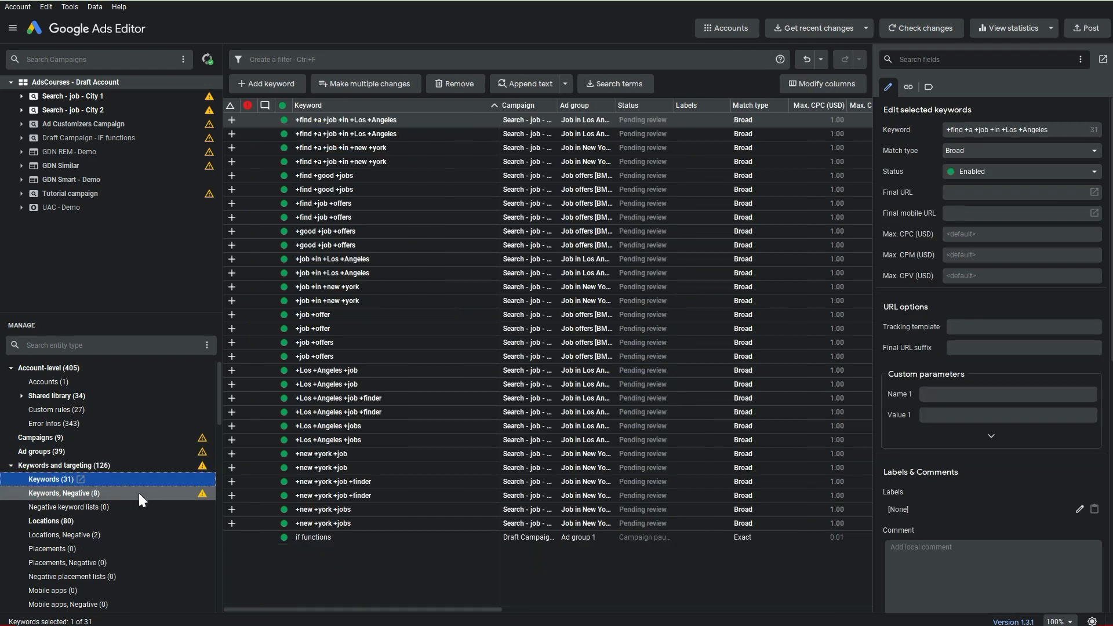
{"action": "left_click", "coordinate": [11, 466]}
{"action": "left_click", "coordinate": [12, 464]}
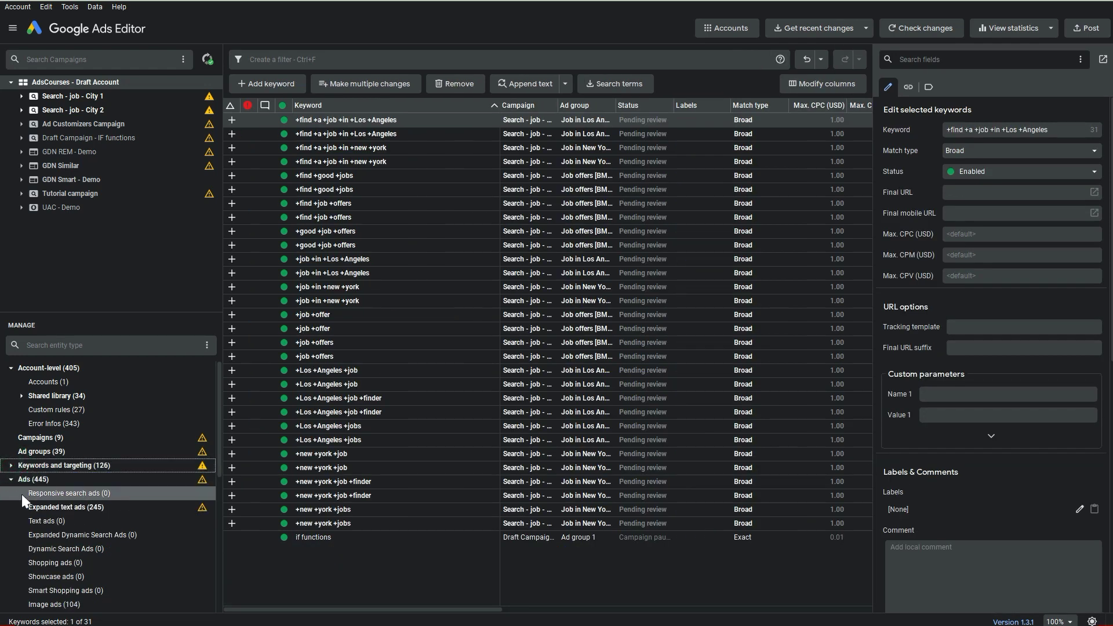
Filter the expanded text ads by the campaign label LinkChecker_Done, and clear the filter.
{"action": "left_click", "coordinate": [43, 503]}
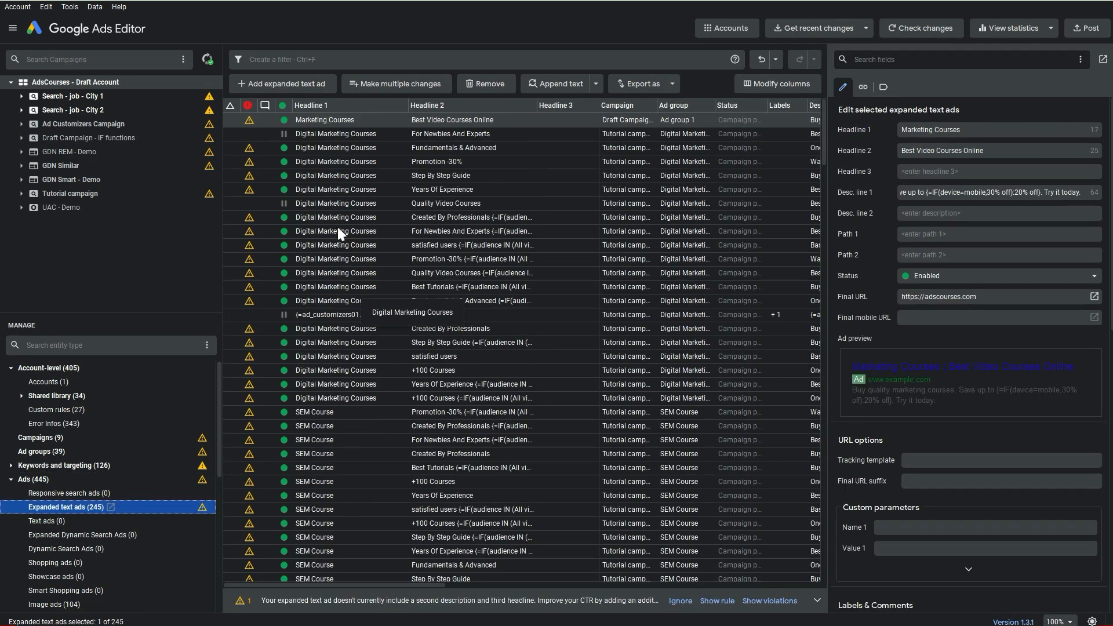
{"action": "left_click", "coordinate": [273, 56]}
{"action": "type", "text": "camp"}
{"action": "left_click", "coordinate": [347, 106]}
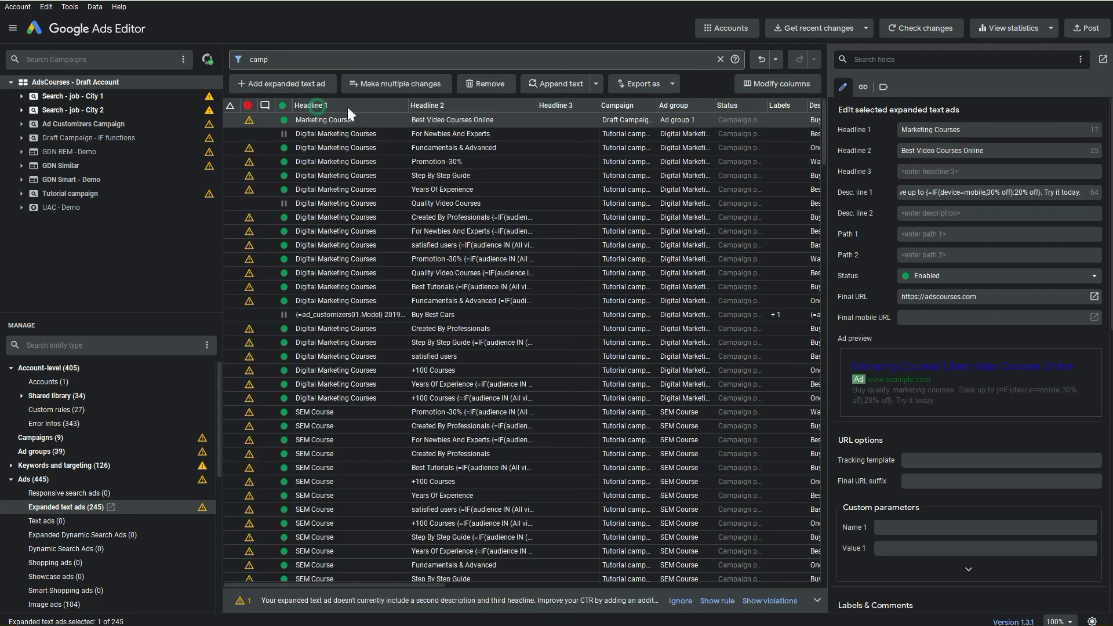
{"action": "scroll", "coordinate": [390, 189], "scroll_direction": "down", "scroll_amount": 2}
{"action": "left_click", "coordinate": [332, 143]}
{"action": "left_click", "coordinate": [455, 255]}
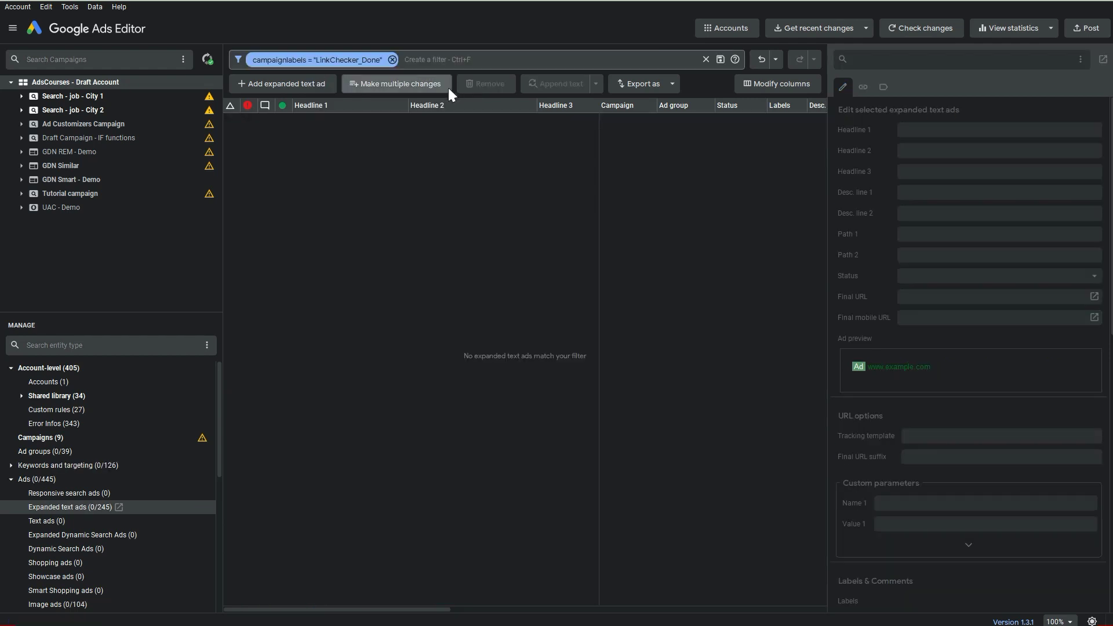
{"action": "left_click", "coordinate": [393, 60]}
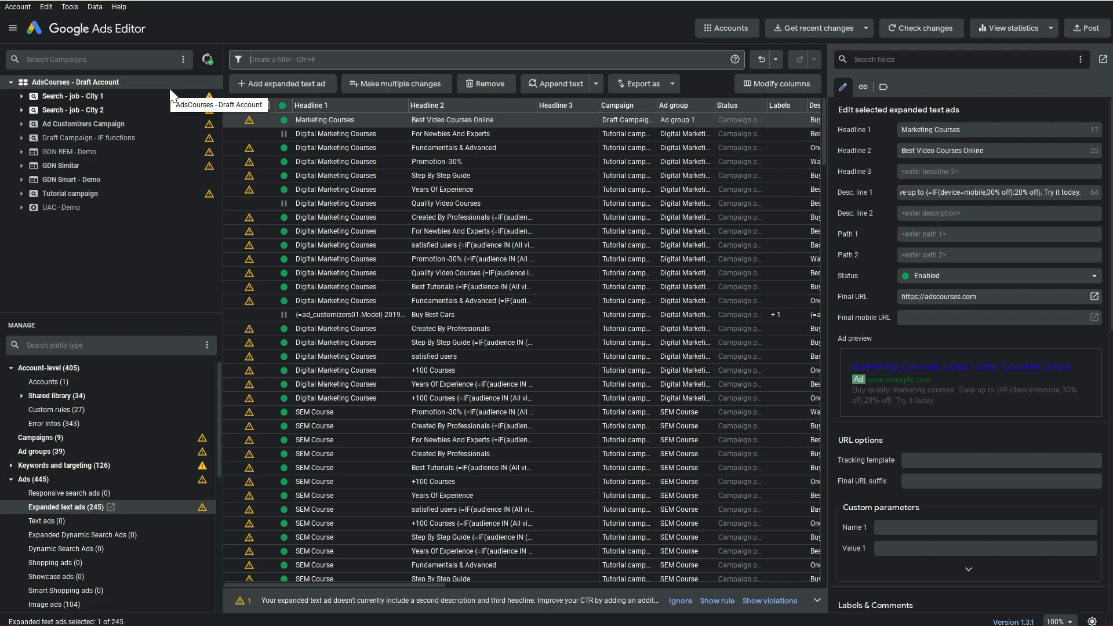
{"action": "left_click", "coordinate": [11, 465]}
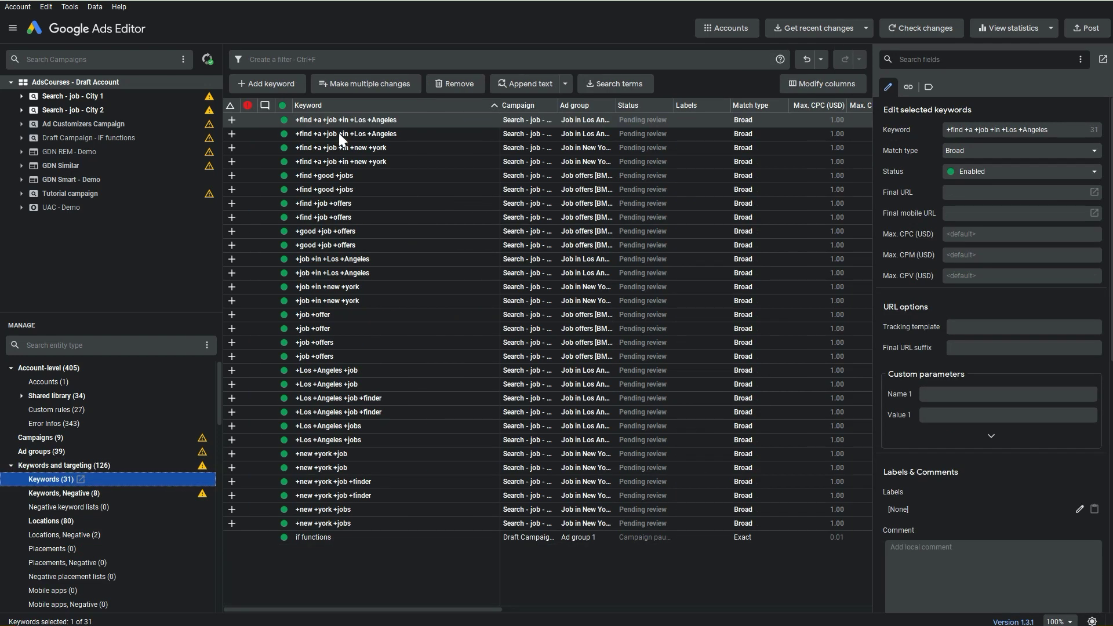
{"action": "left_click", "coordinate": [324, 59]}
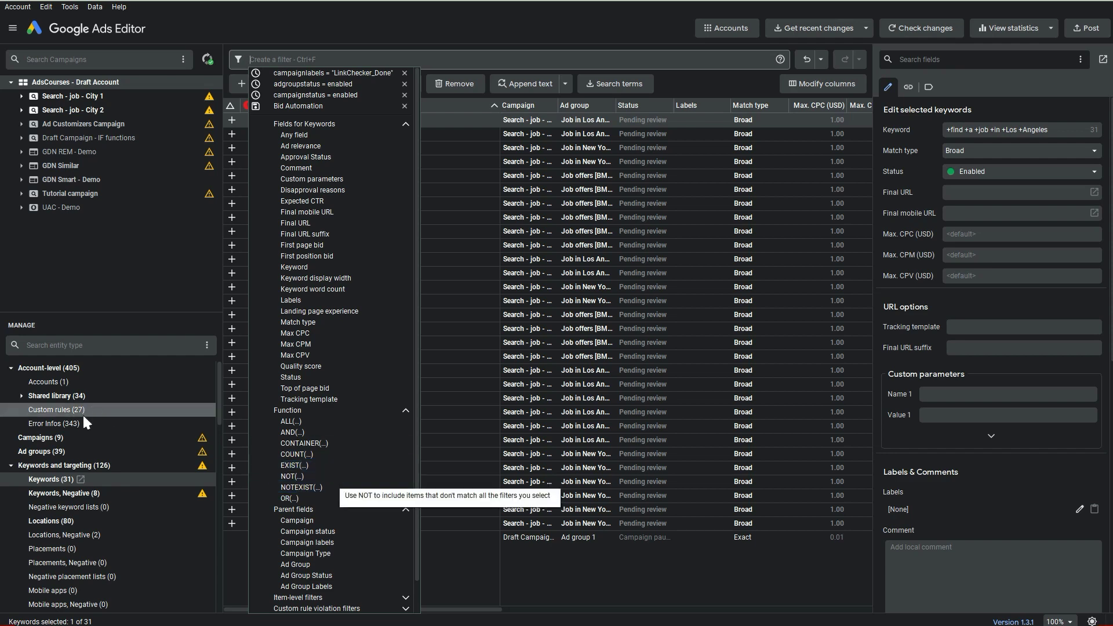
{"action": "left_click", "coordinate": [24, 460]}
Filter the account's ad groups to those containing no keywords with the NOTEXIST function, and clear the filter.
{"action": "left_click", "coordinate": [78, 451]}
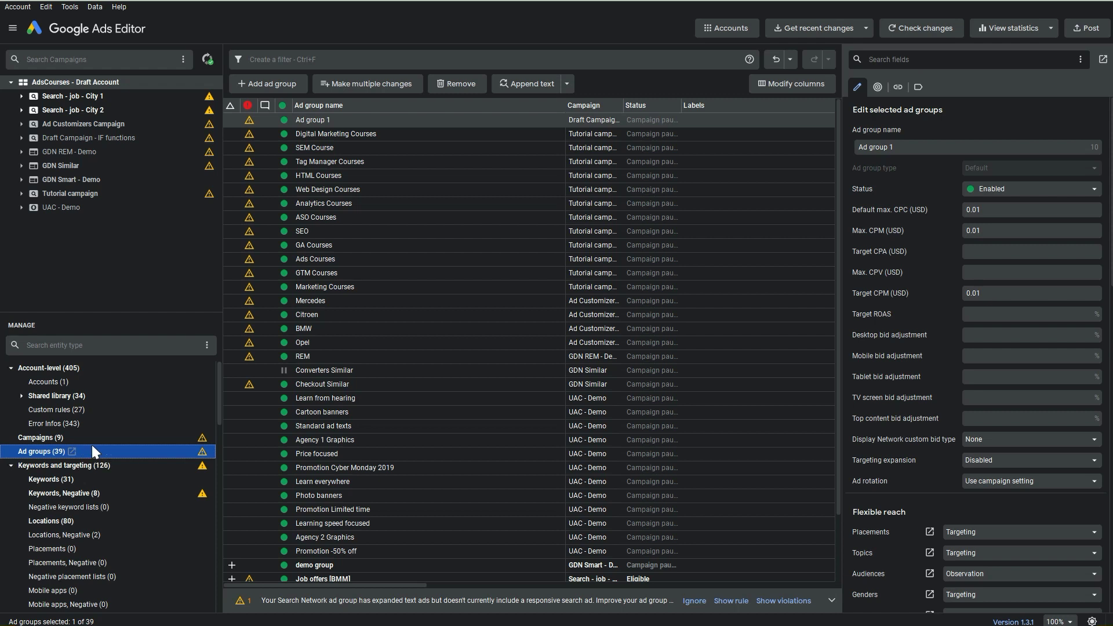
{"action": "left_click", "coordinate": [294, 57]}
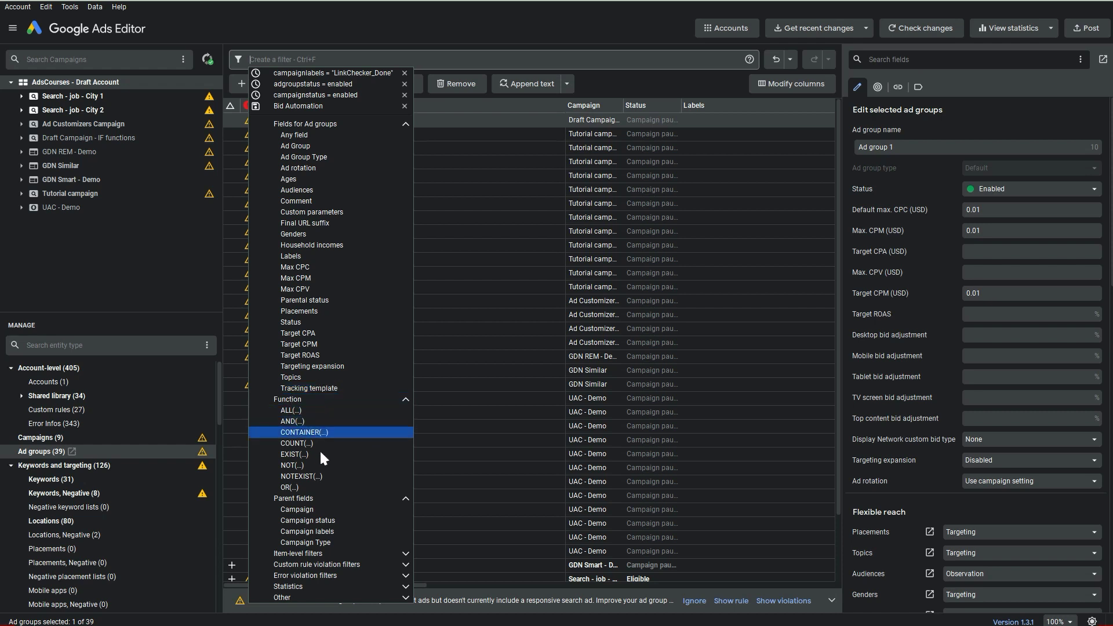
{"action": "left_click", "coordinate": [328, 475]}
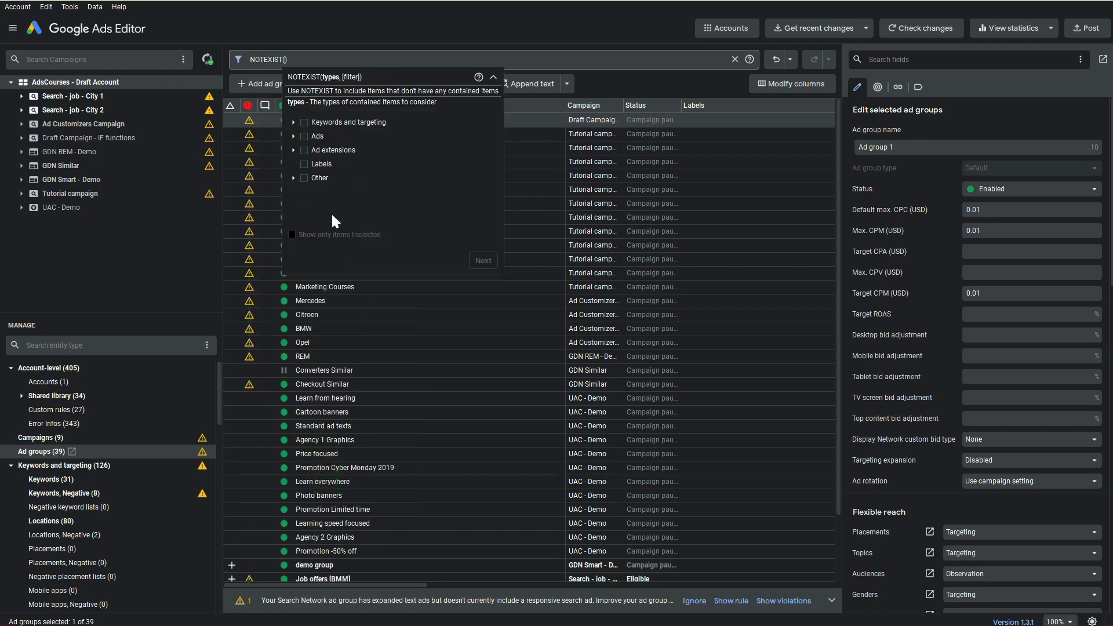
{"action": "left_click", "coordinate": [293, 121]}
{"action": "left_click", "coordinate": [314, 136]}
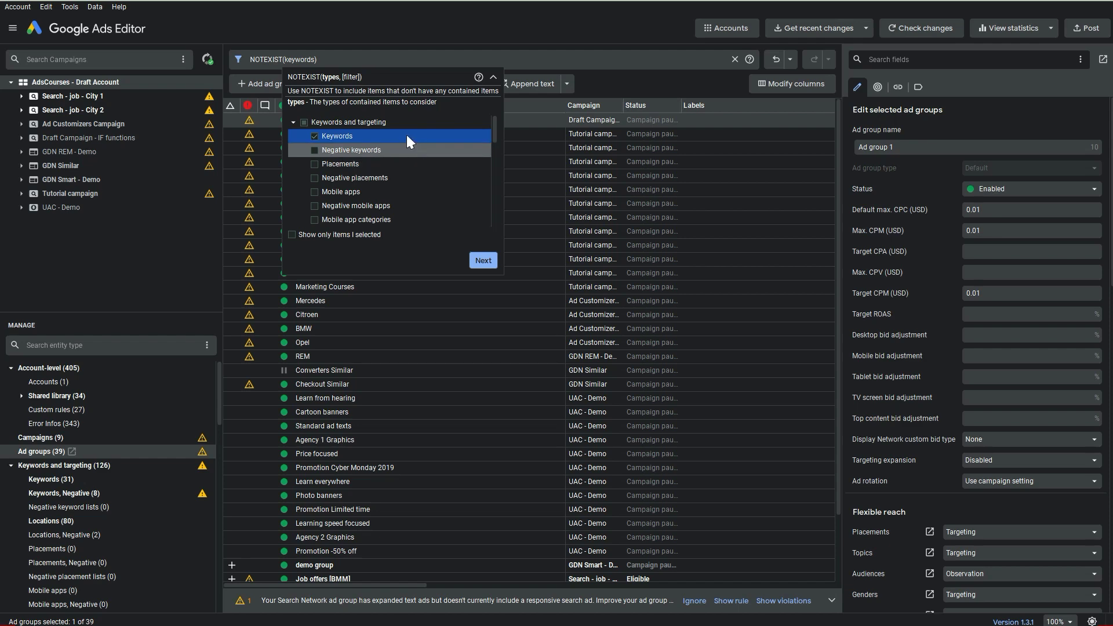
{"action": "left_click", "coordinate": [475, 264]}
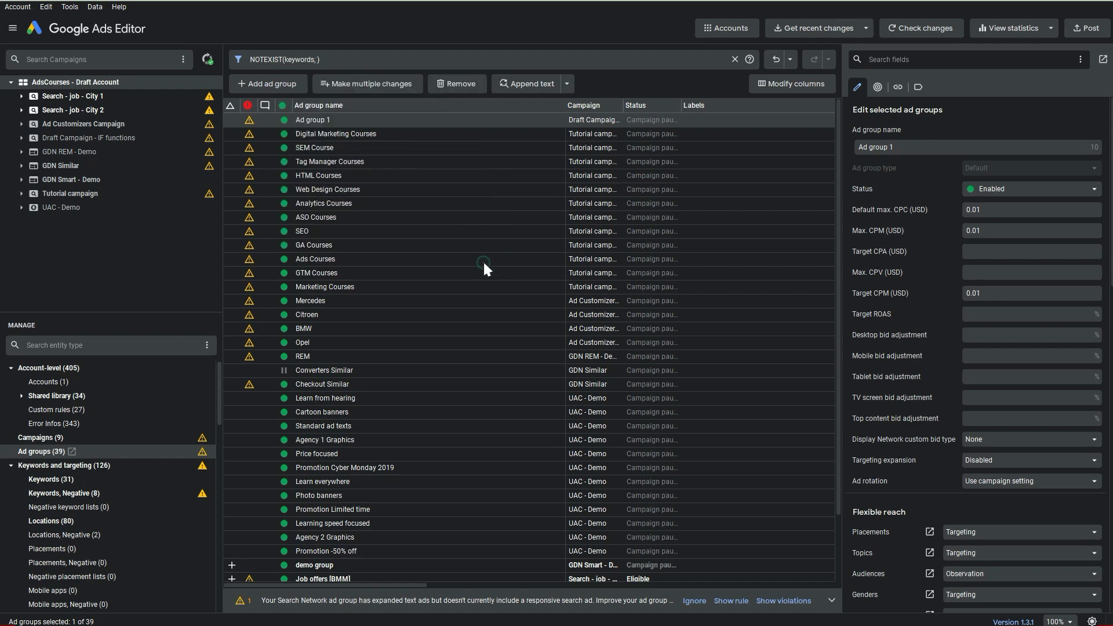
{"action": "key", "text": "Return"}
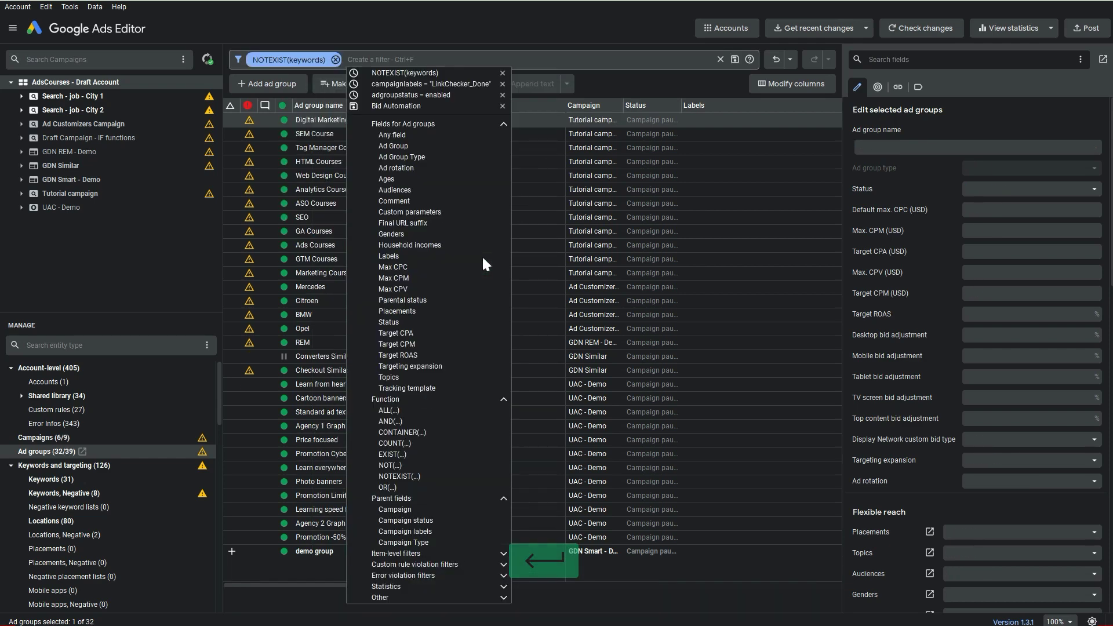
{"action": "left_click", "coordinate": [460, 12]}
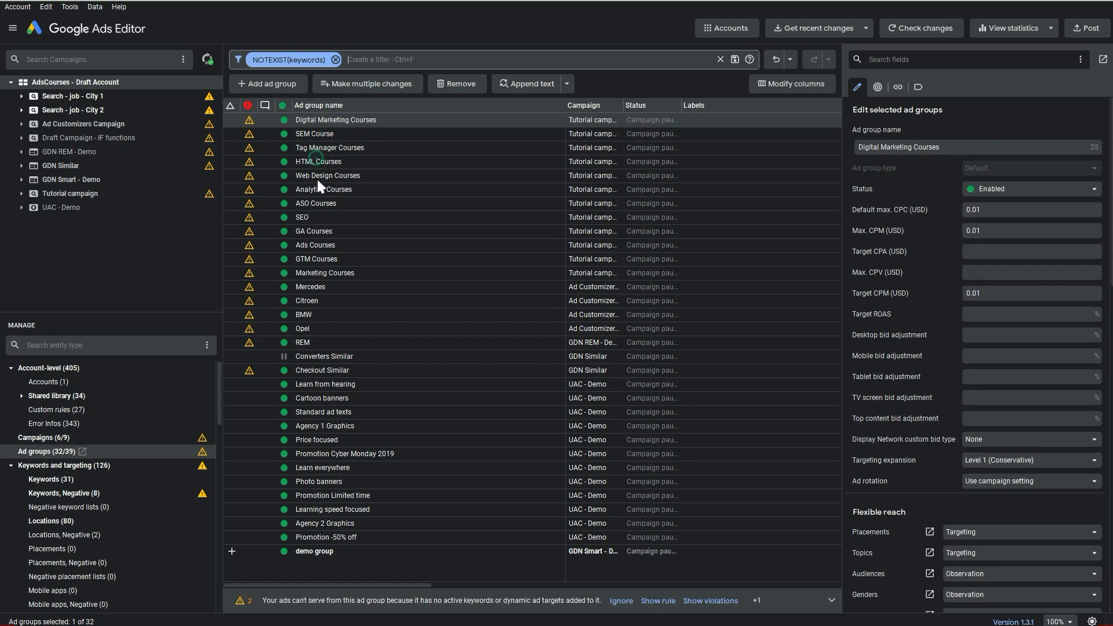
{"action": "left_click", "coordinate": [338, 159]}
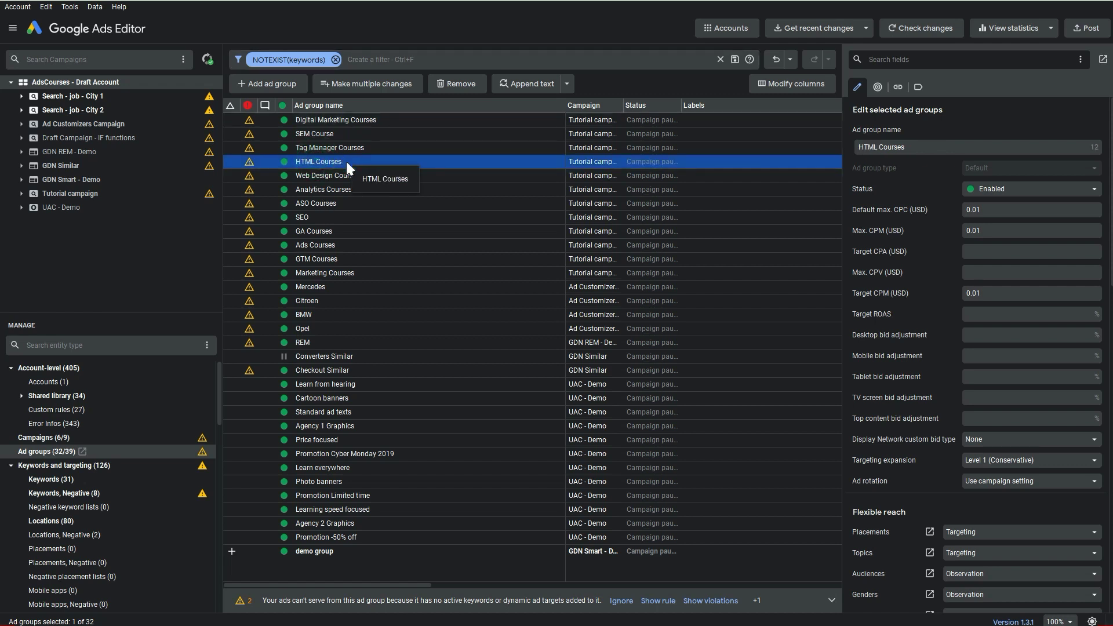
{"action": "left_click", "coordinate": [335, 59]}
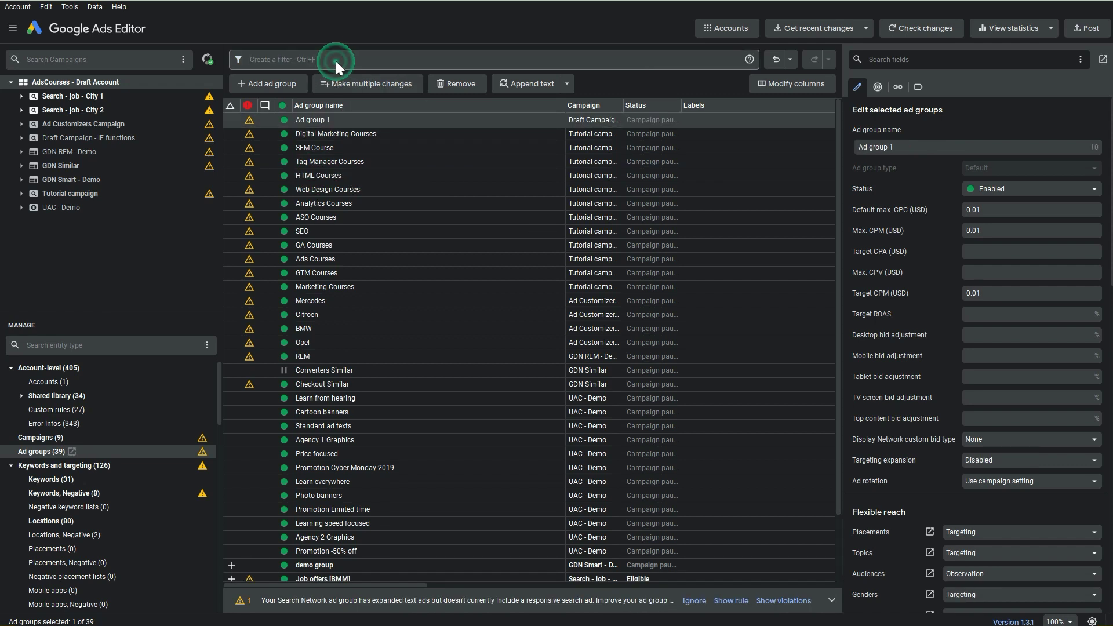
Filter the ad groups to those containing no expanded text ads with the NOTEXIST function, and clear the filter.
{"action": "left_click", "coordinate": [335, 60]}
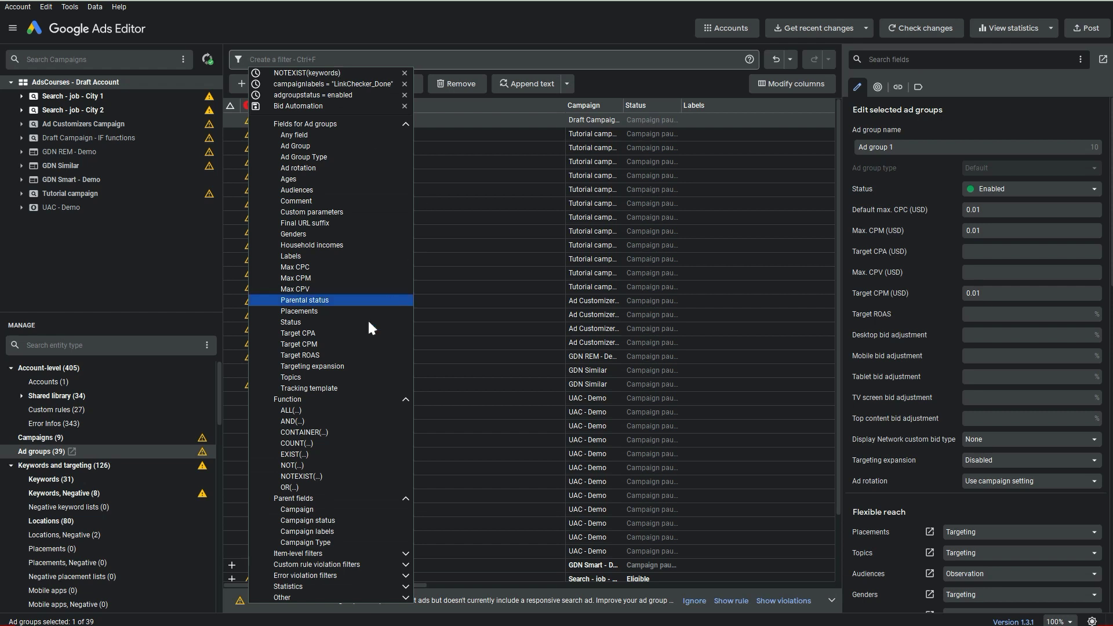
{"action": "left_click", "coordinate": [342, 475]}
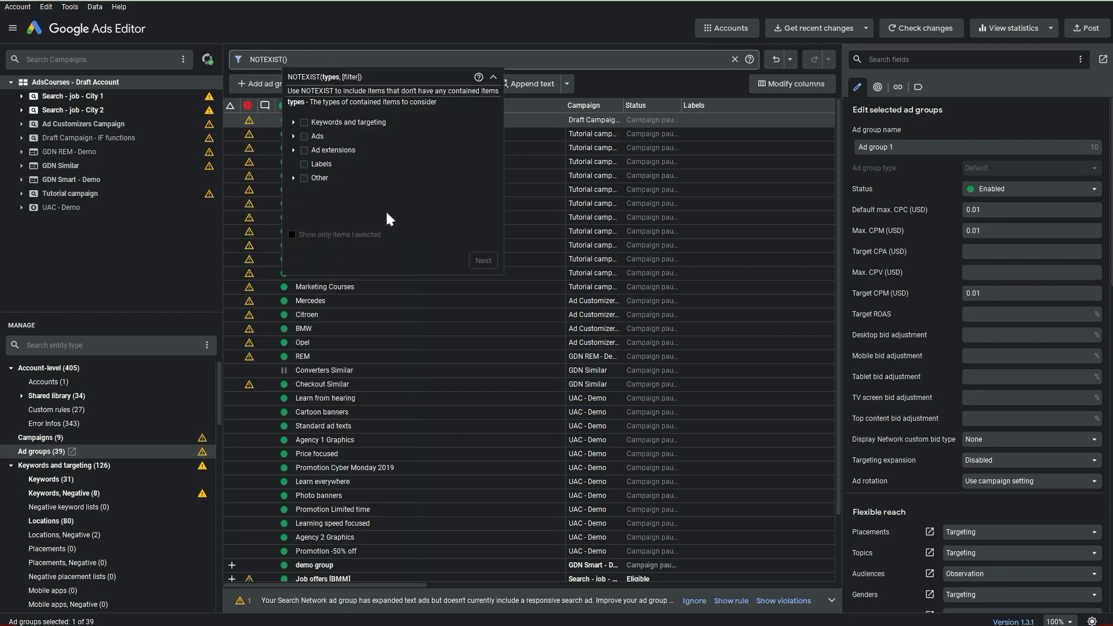
{"action": "left_click", "coordinate": [297, 137]}
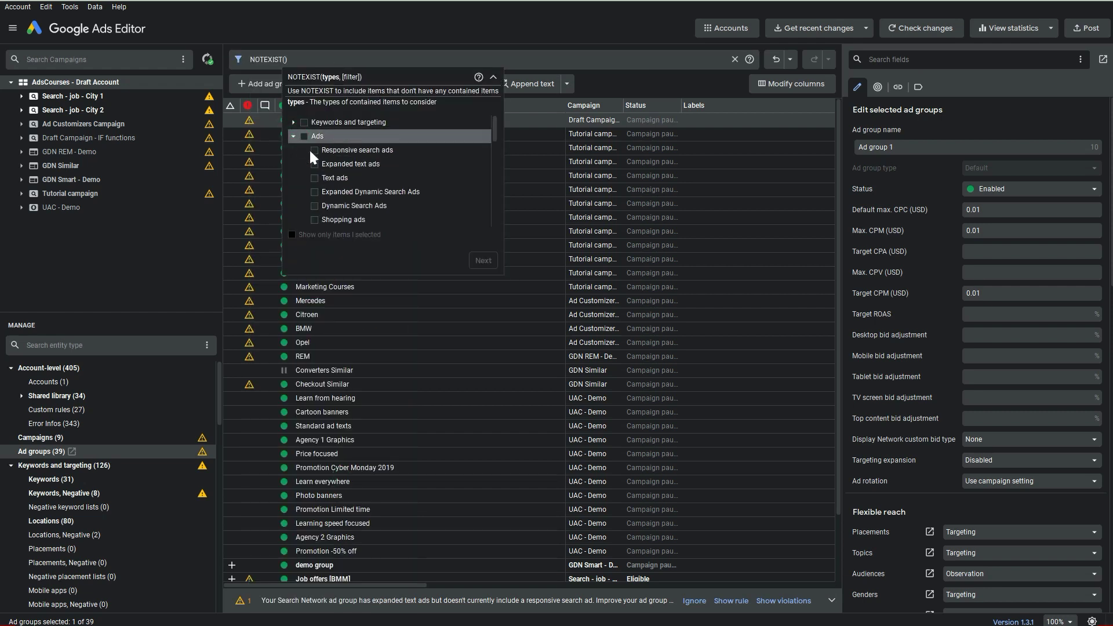
{"action": "left_click", "coordinate": [315, 164]}
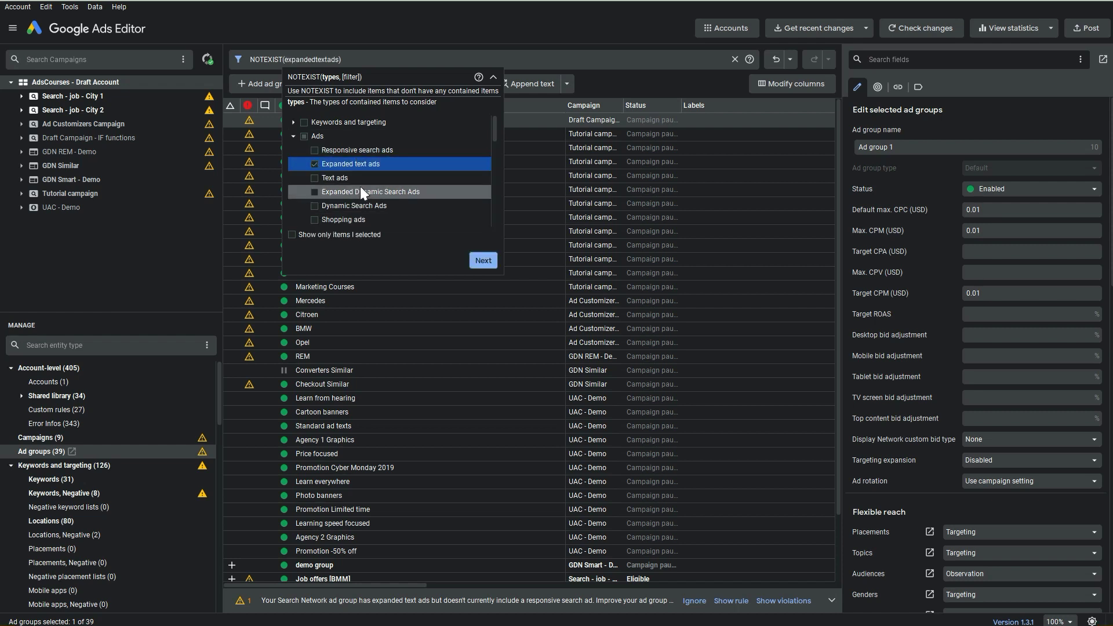
{"action": "left_click", "coordinate": [315, 192]}
{"action": "left_click", "coordinate": [316, 192]}
{"action": "left_click", "coordinate": [484, 260]}
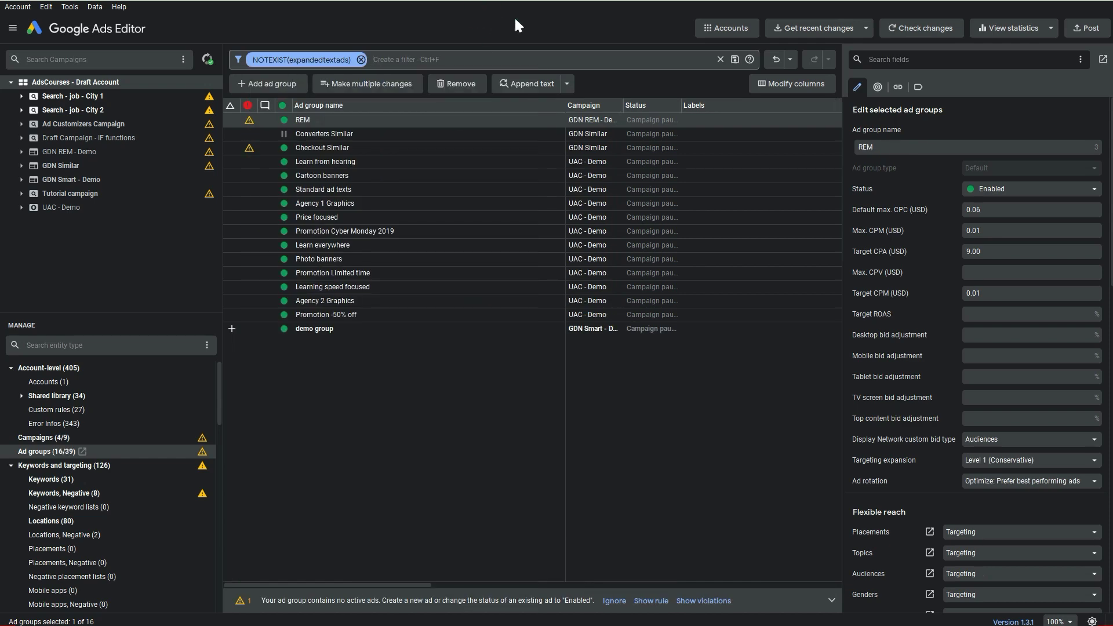
{"action": "left_click", "coordinate": [360, 60]}
{"action": "left_click", "coordinate": [347, 60]}
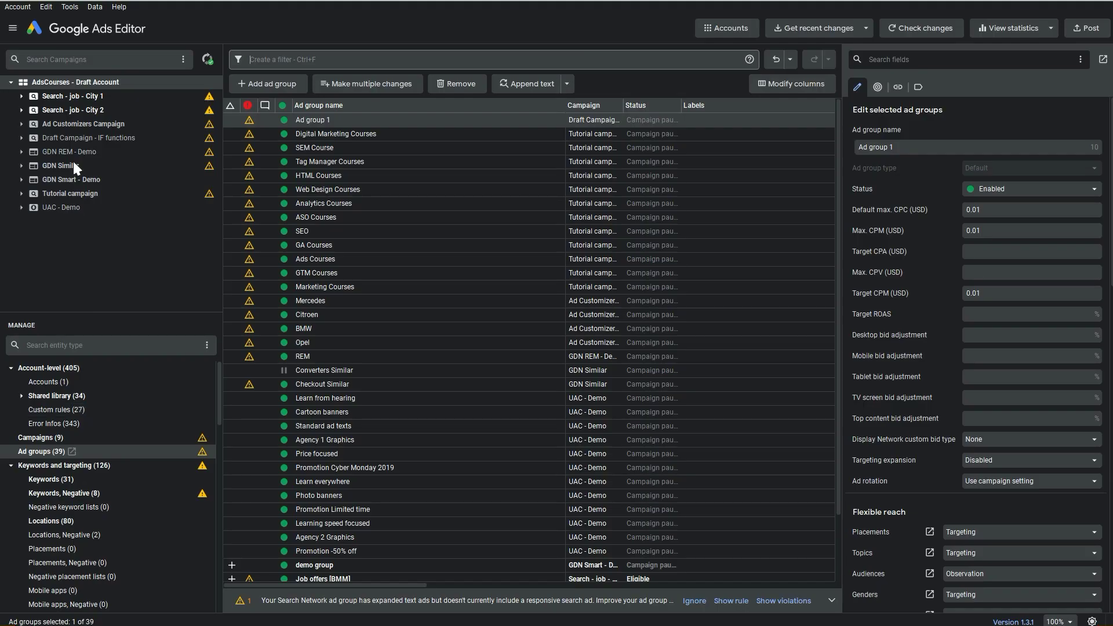
Copy both "amazon" negative keywords from Search - job - City 1 into Ad Customizers Campaign as campaign-level negative keywords.
{"action": "left_click", "coordinate": [63, 96]}
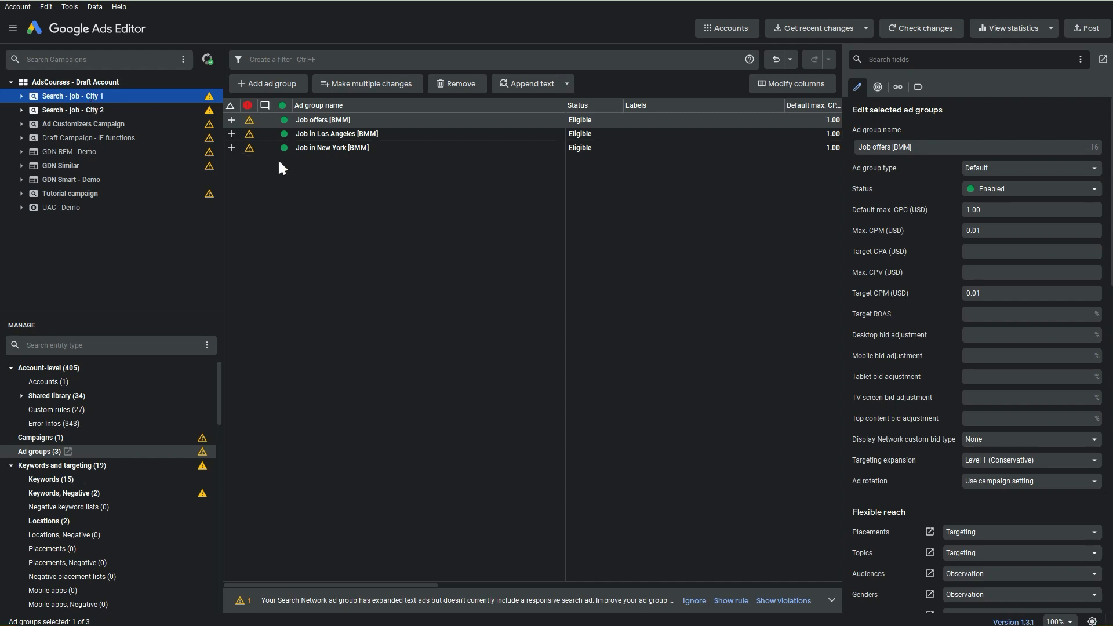
{"action": "left_click", "coordinate": [64, 491]}
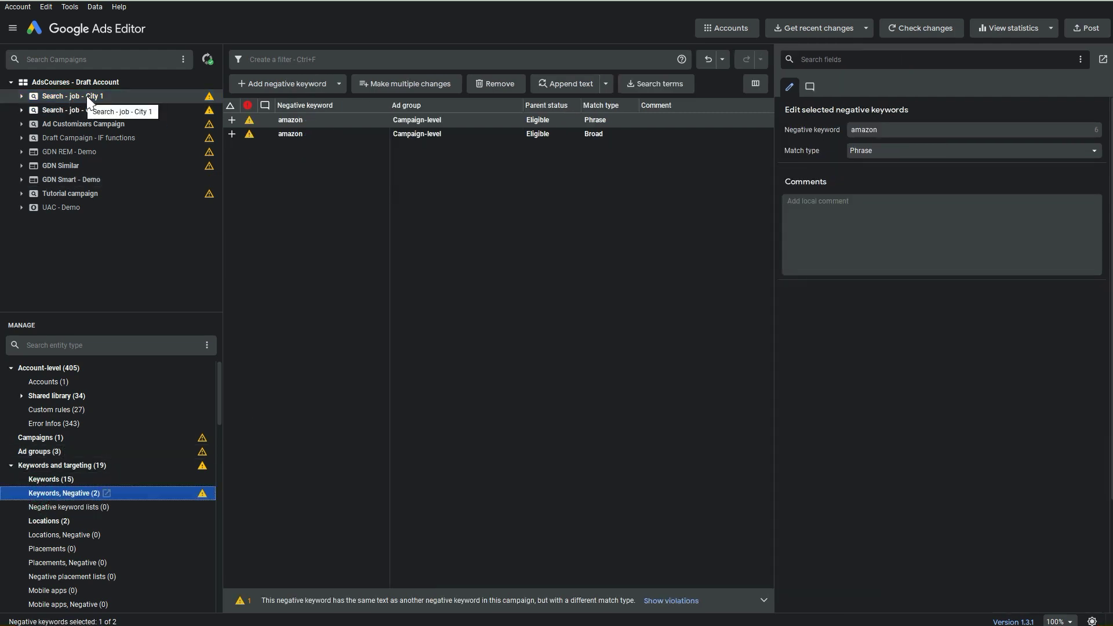
{"action": "left_click", "coordinate": [316, 134], "text": "shift"}
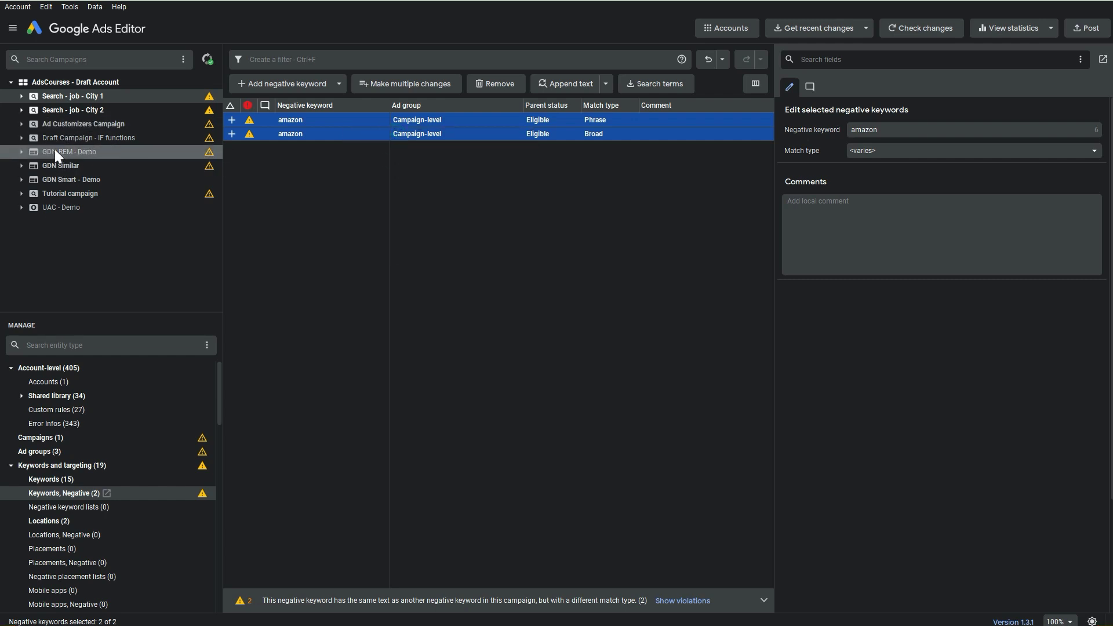
{"action": "left_click", "coordinate": [61, 123]}
{"action": "right_click", "coordinate": [324, 192]}
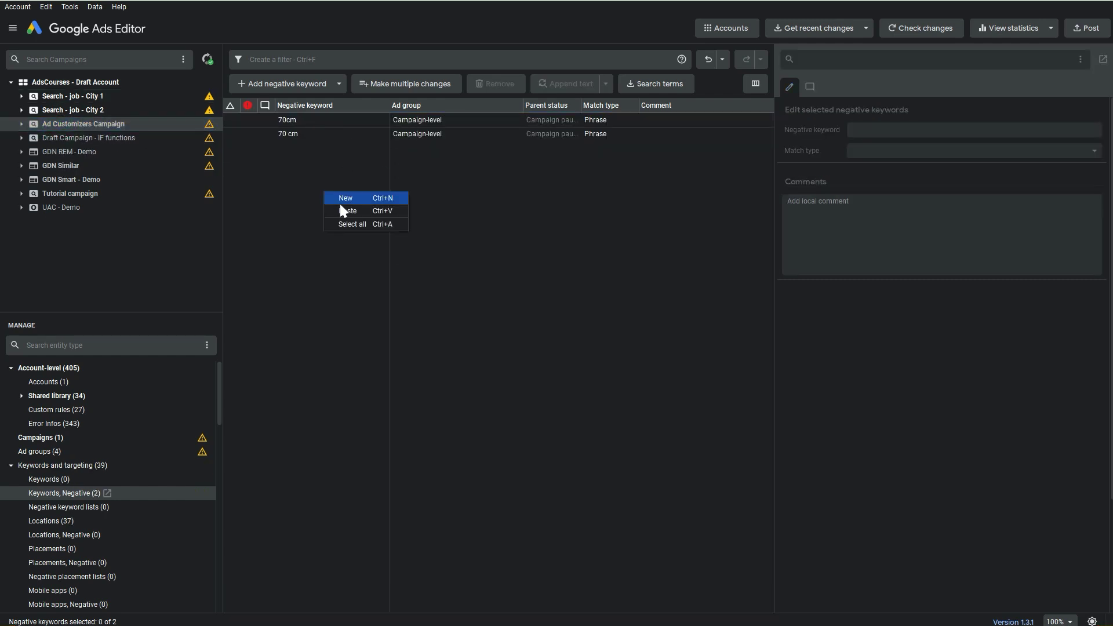
{"action": "left_click", "coordinate": [342, 210]}
{"action": "left_click", "coordinate": [832, 157]}
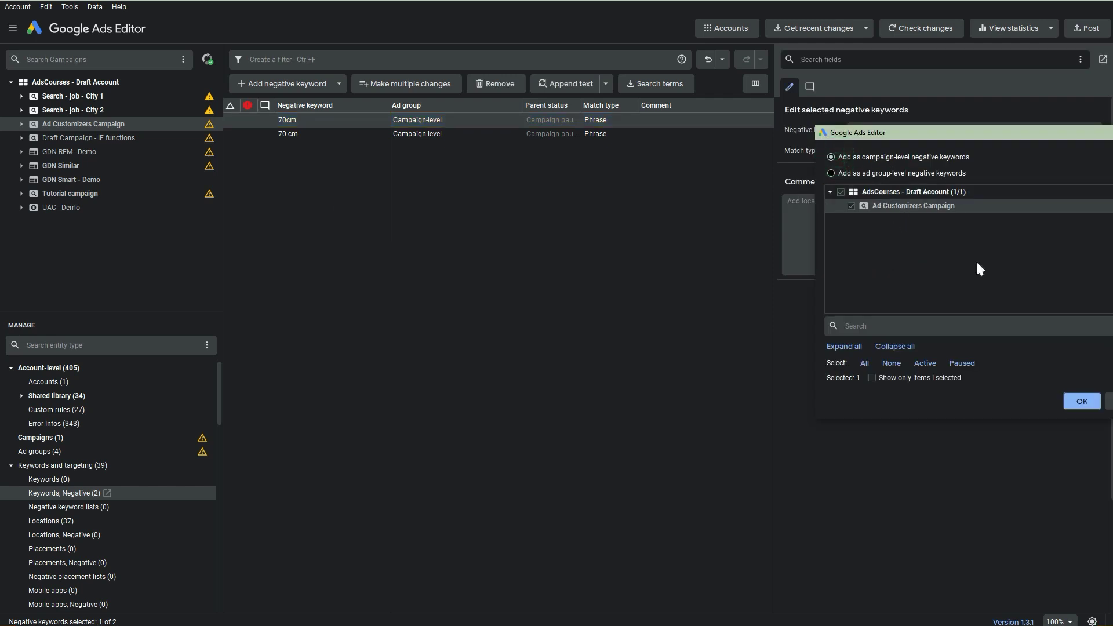
{"action": "left_click", "coordinate": [1084, 404]}
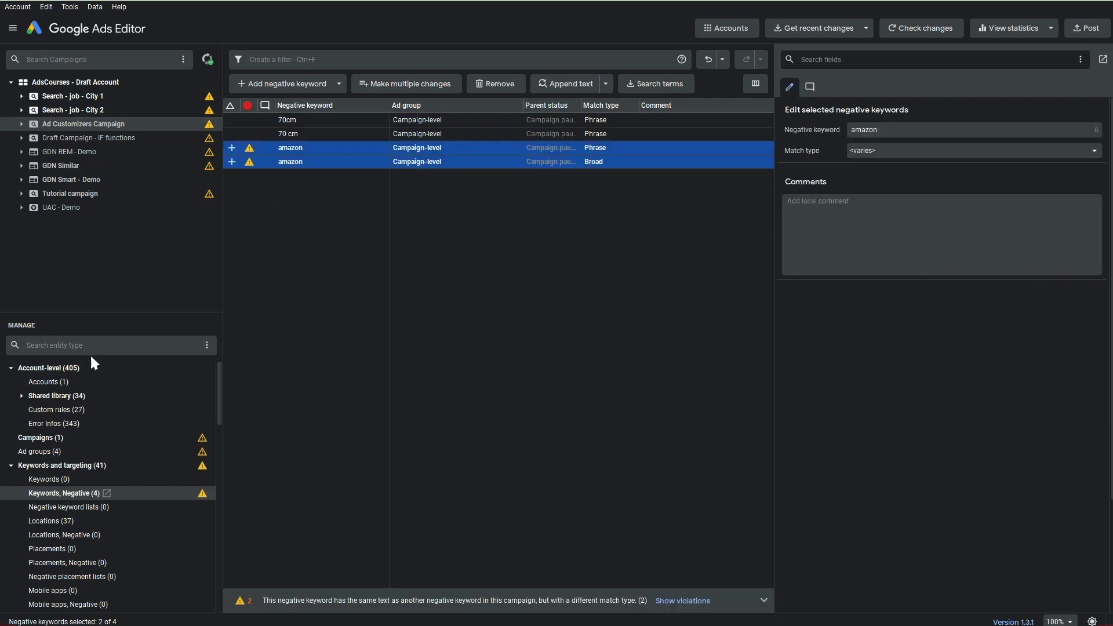
Check the negative keyword lists of Ad Customizers Campaign and Search - job - City 2.
{"action": "left_click", "coordinate": [61, 506]}
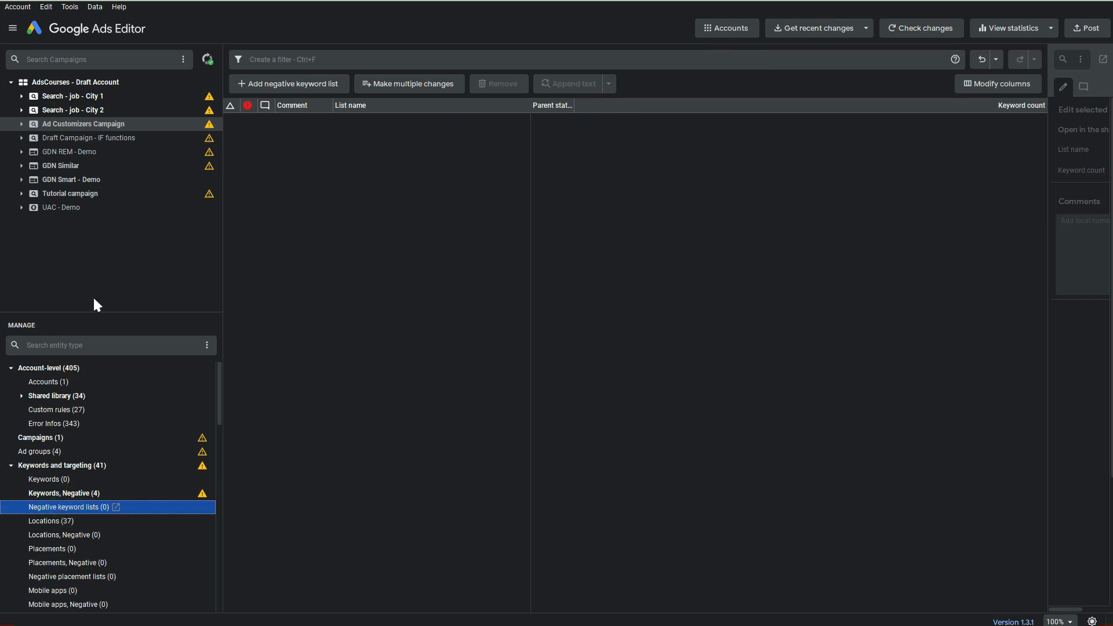
{"action": "left_click", "coordinate": [119, 109]}
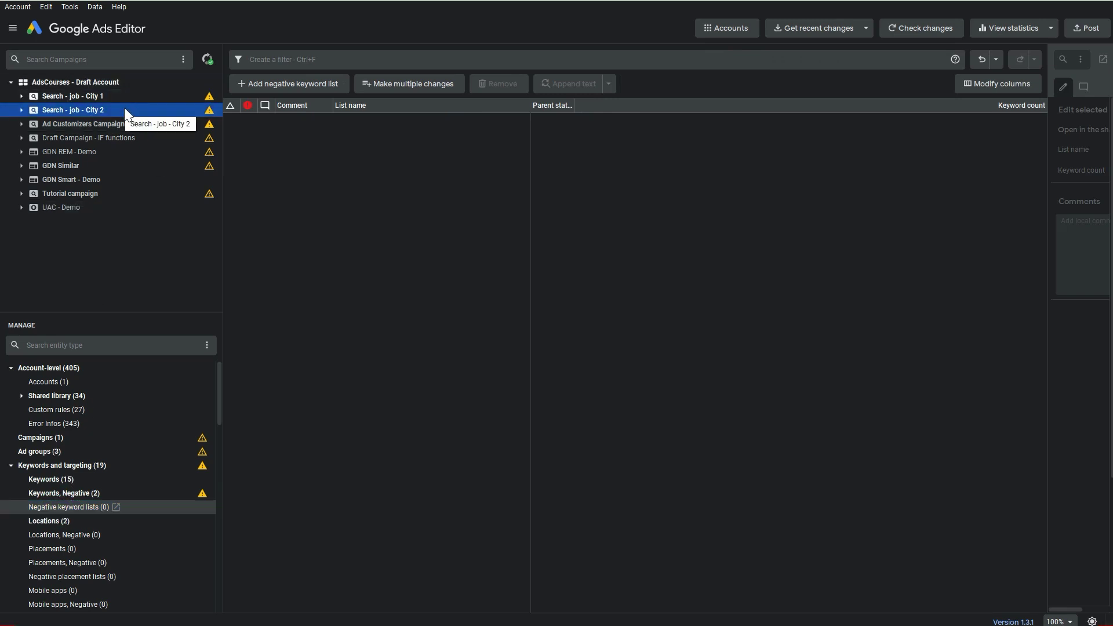
{"action": "left_click", "coordinate": [70, 492]}
{"action": "left_click", "coordinate": [78, 502]}
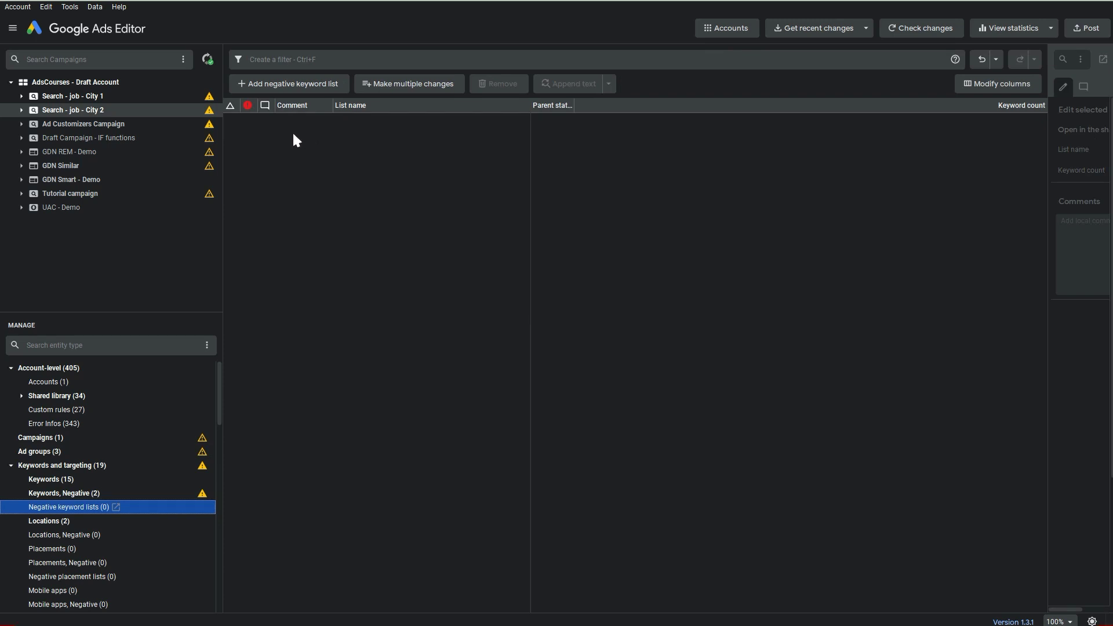
{"action": "left_click", "coordinate": [160, 123]}
{"action": "left_click", "coordinate": [146, 110]}
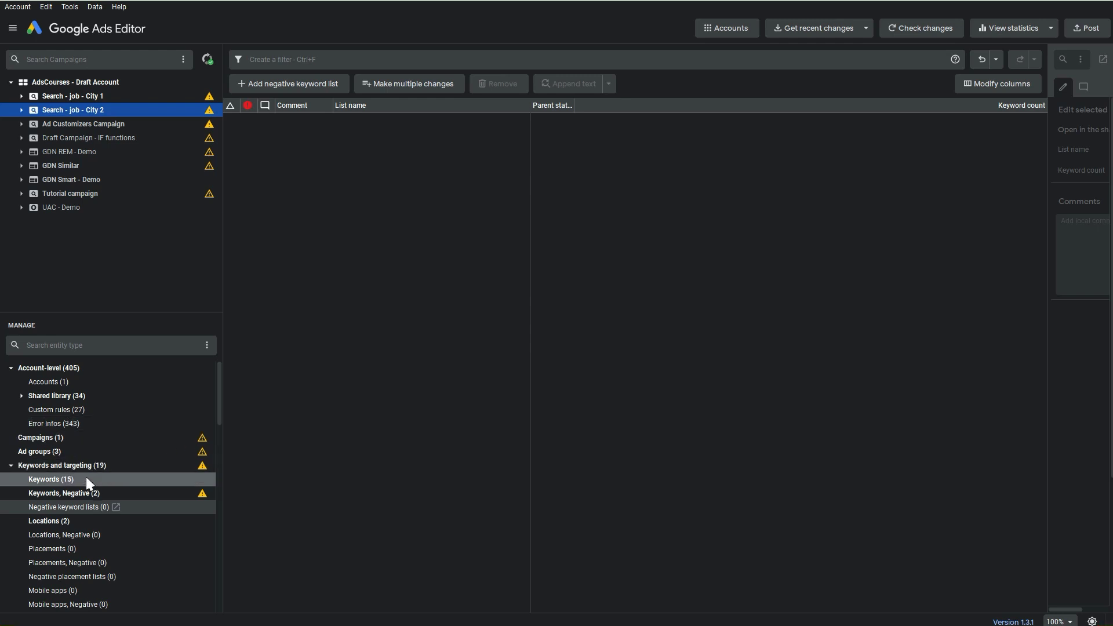
Show the expanded text ads of the whole AdsCourses - Draft Account and filter them by the status Enabled.
{"action": "left_click", "coordinate": [10, 465]}
{"action": "left_click", "coordinate": [30, 502]}
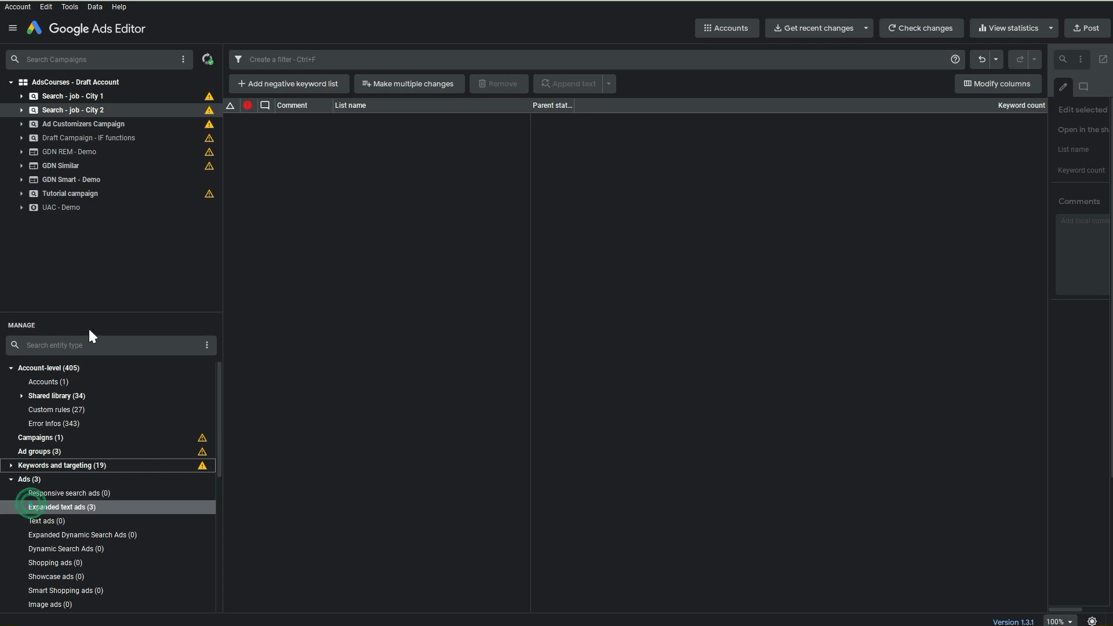
{"action": "left_click", "coordinate": [104, 84]}
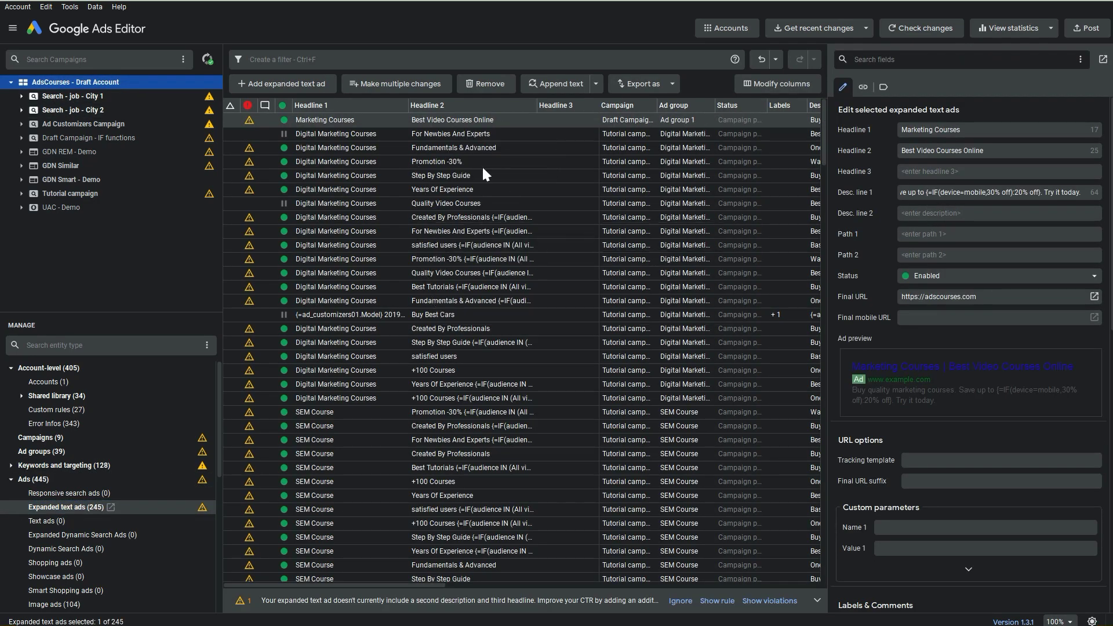
{"action": "left_click", "coordinate": [305, 58]}
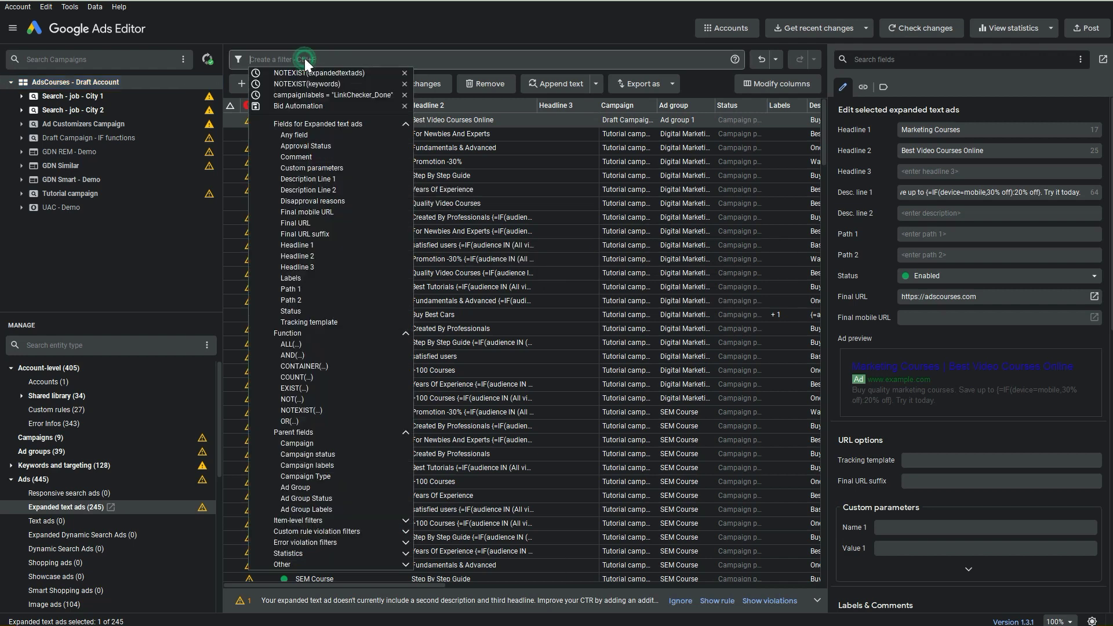
{"action": "type", "text": "stat"}
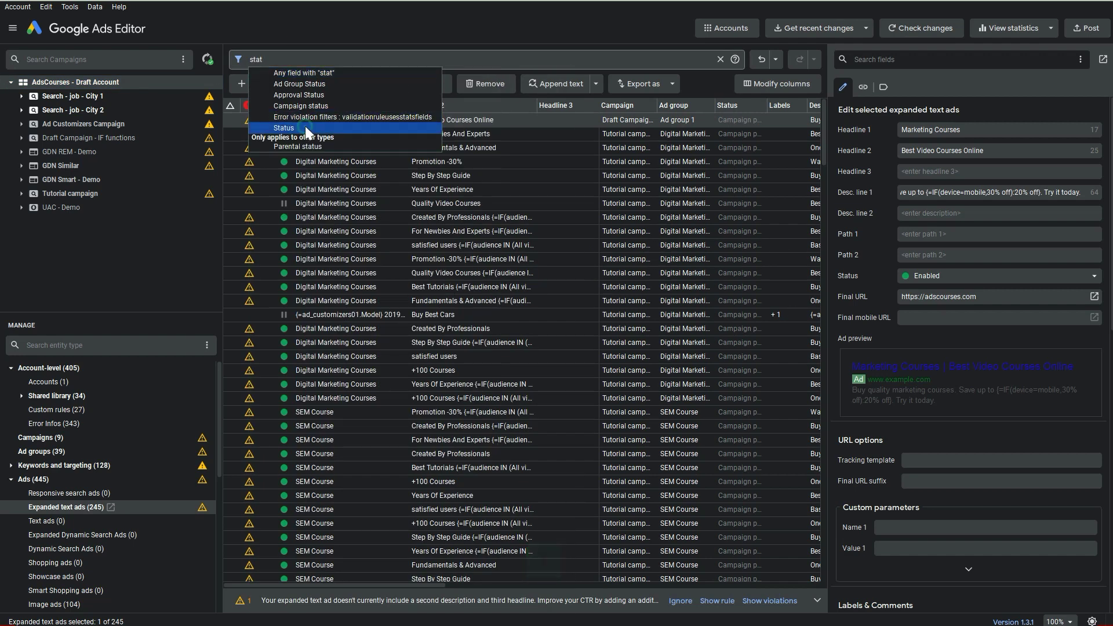
{"action": "left_click", "coordinate": [305, 127]}
{"action": "left_click", "coordinate": [288, 101]}
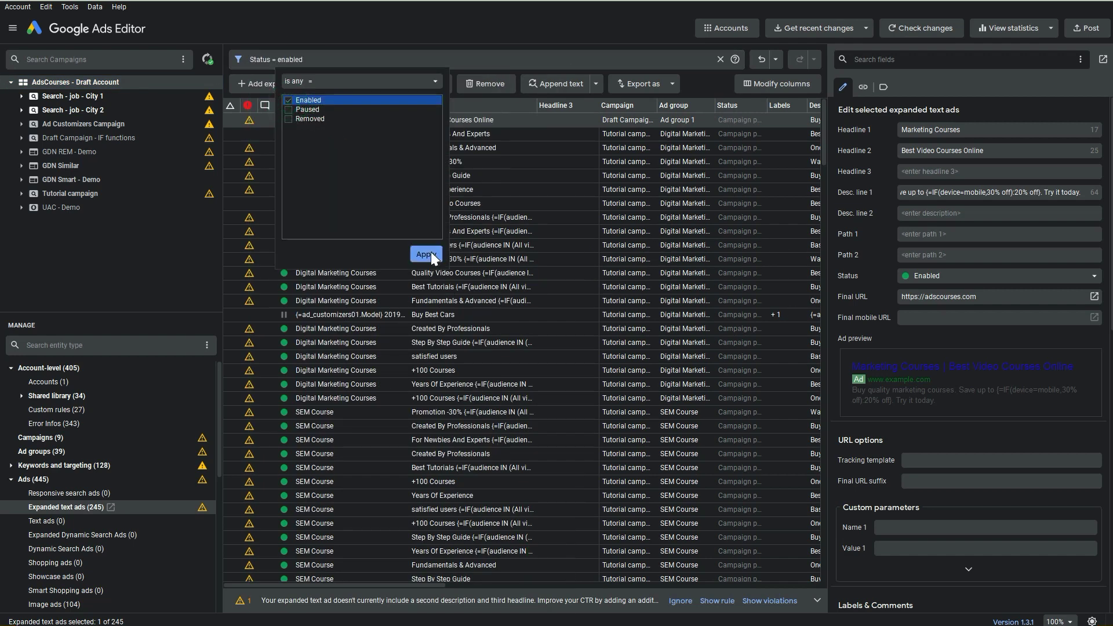
{"action": "left_click", "coordinate": [426, 254]}
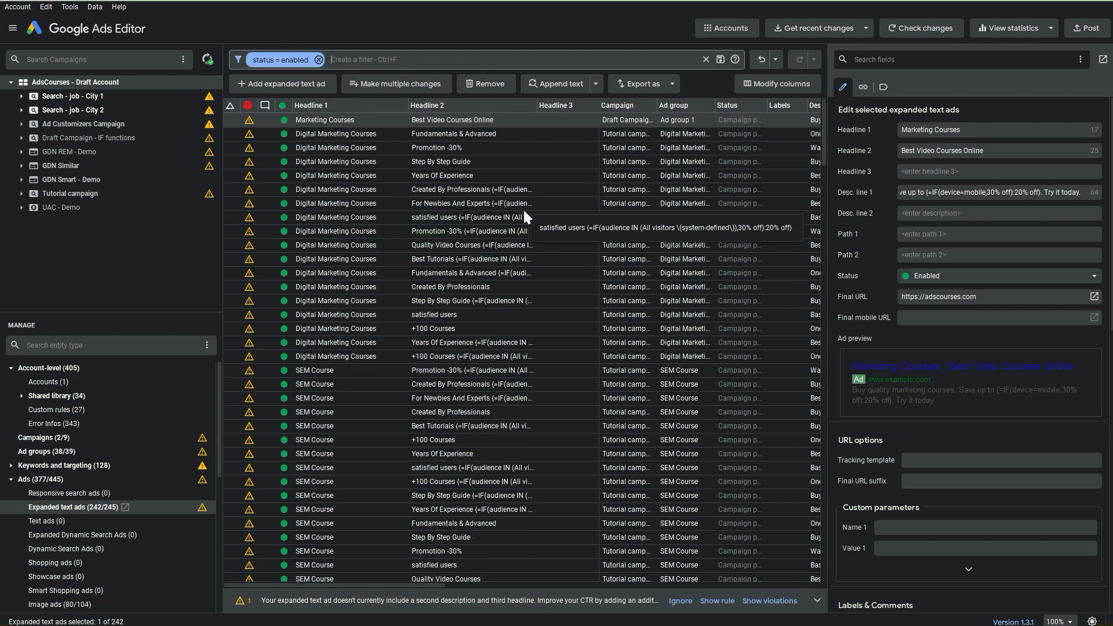
Export the current view of filtered expanded text ads as a CSV file saved to the Desktop.
{"action": "left_click", "coordinate": [18, 7]}
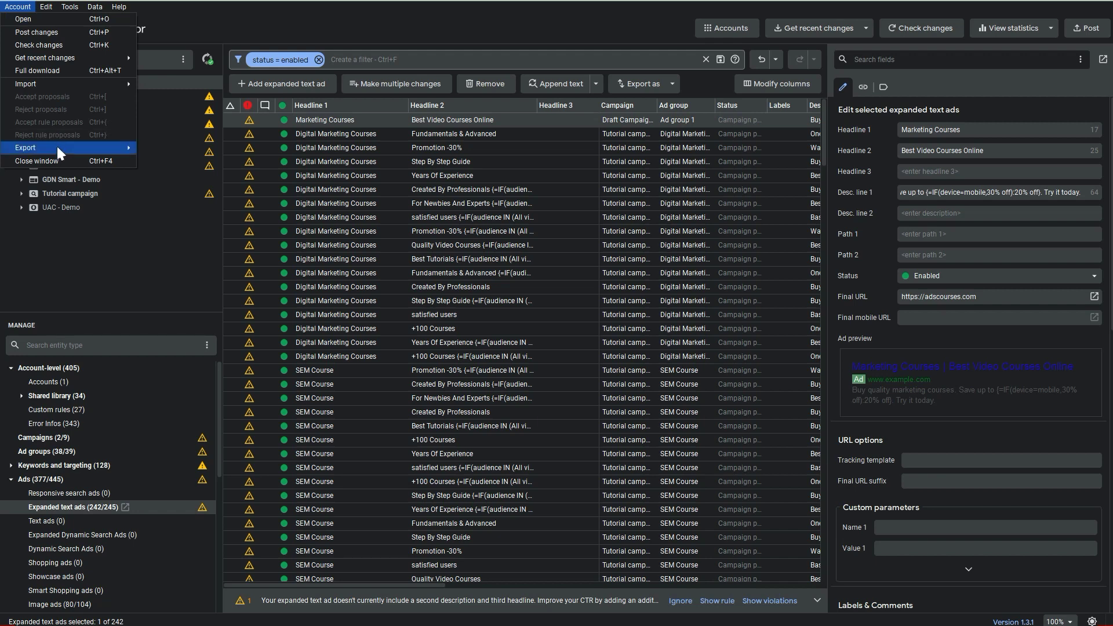
{"action": "mouse_move", "coordinate": [57, 145]}
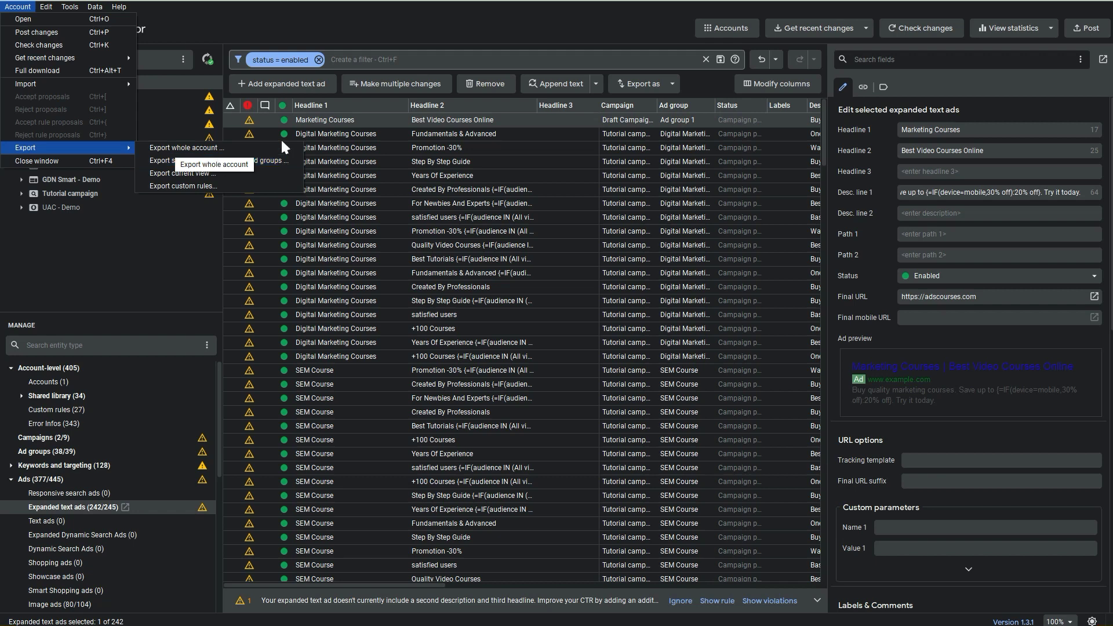
{"action": "left_click", "coordinate": [212, 175]}
{"action": "left_click", "coordinate": [51, 82]}
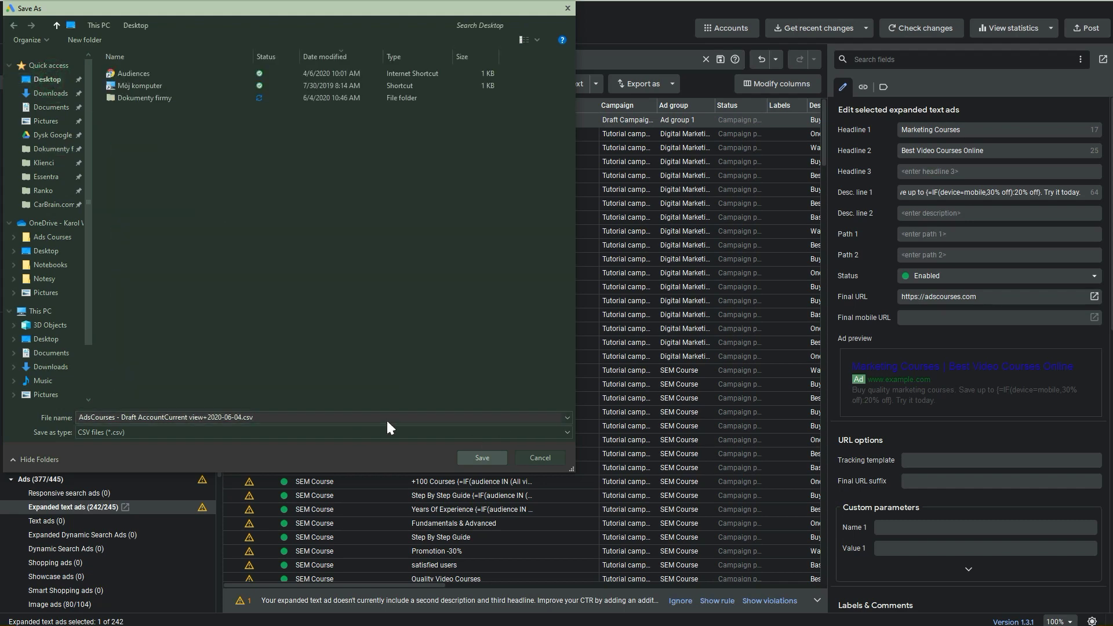
{"action": "left_click", "coordinate": [473, 456]}
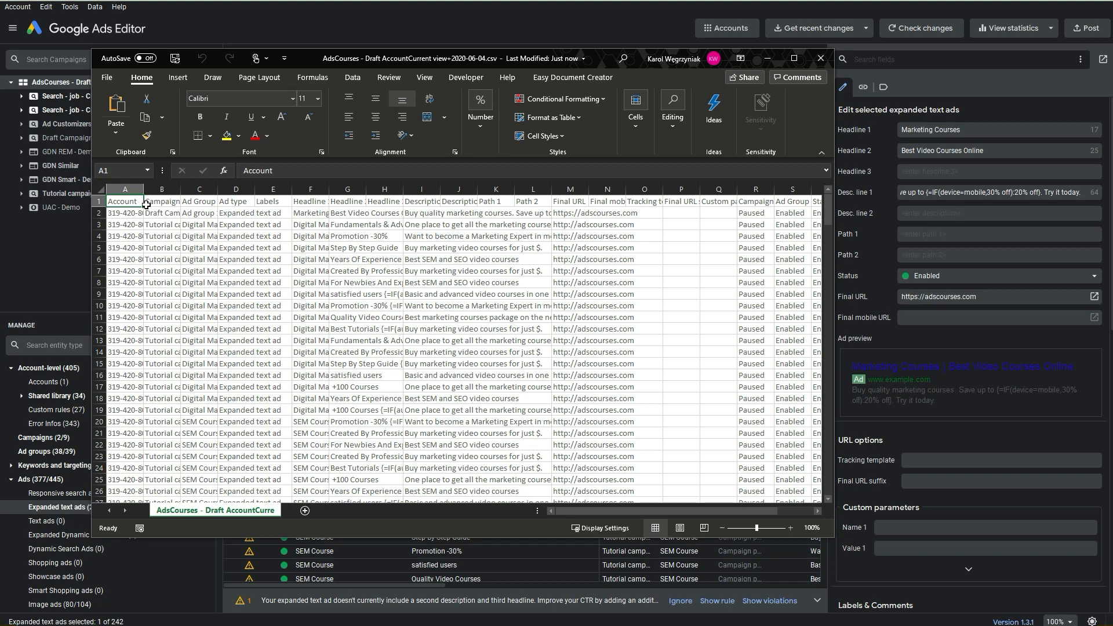
Change the first campaign name in cell B2 to "Campaign - IF functions" and fill it down the whole Campaign column.
{"action": "left_click", "coordinate": [162, 213]}
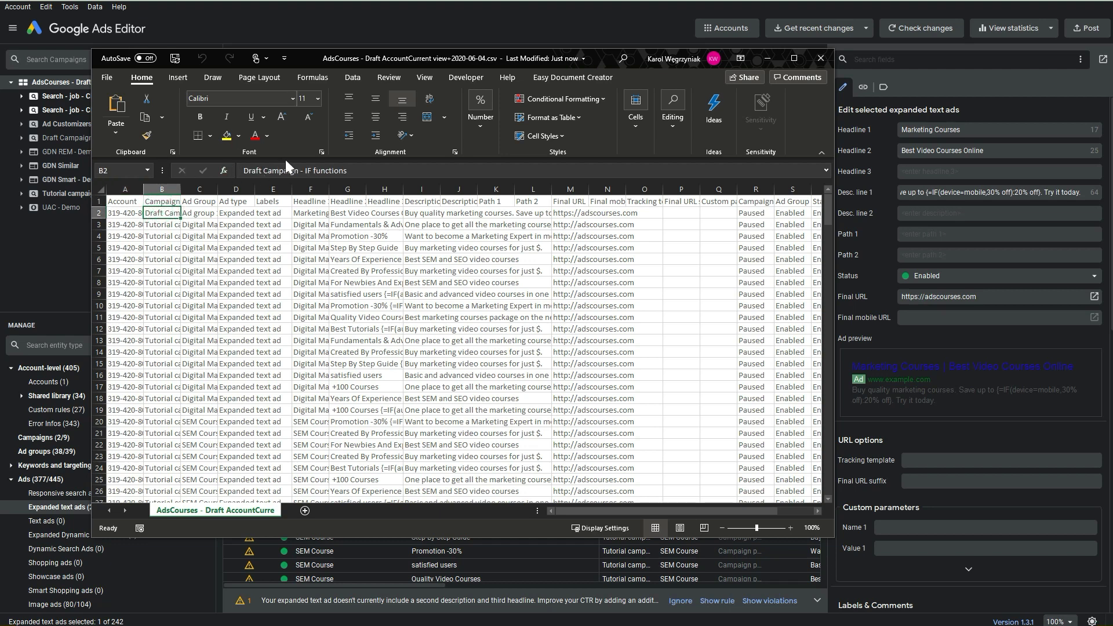
{"action": "left_click", "coordinate": [273, 172]}
{"action": "key", "text": "BackSpace"}
{"action": "key", "text": "BackSpace"}
{"action": "key", "text": "BackSpace"}
{"action": "key", "text": "BackSpace"}
{"action": "key", "text": "BackSpace"}
{"action": "key", "text": "BackSpace"}
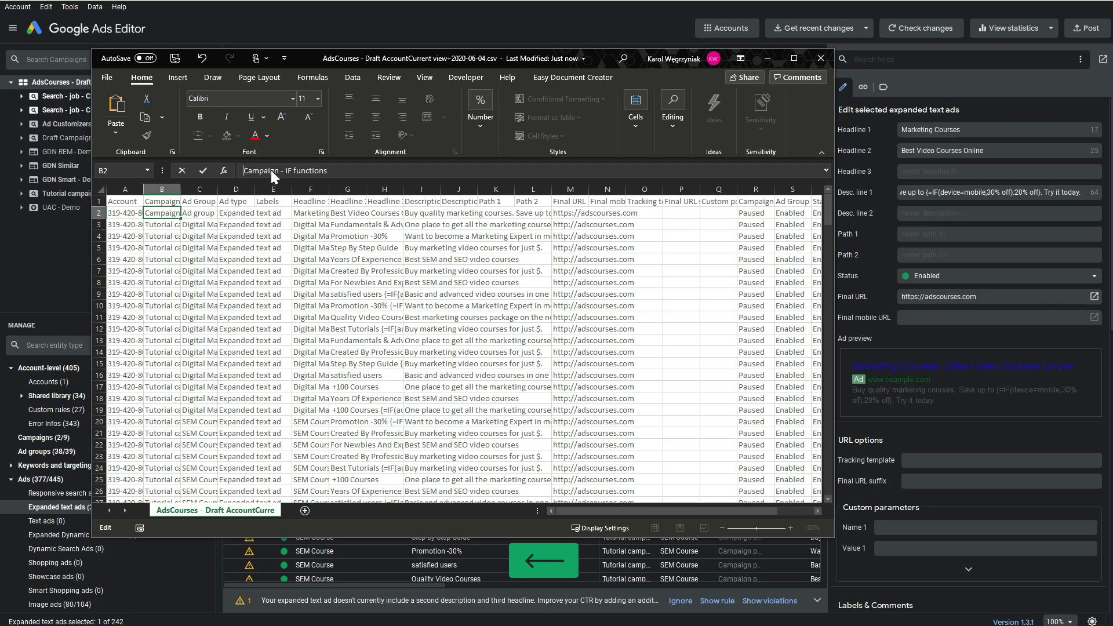
{"action": "left_click", "coordinate": [165, 214]}
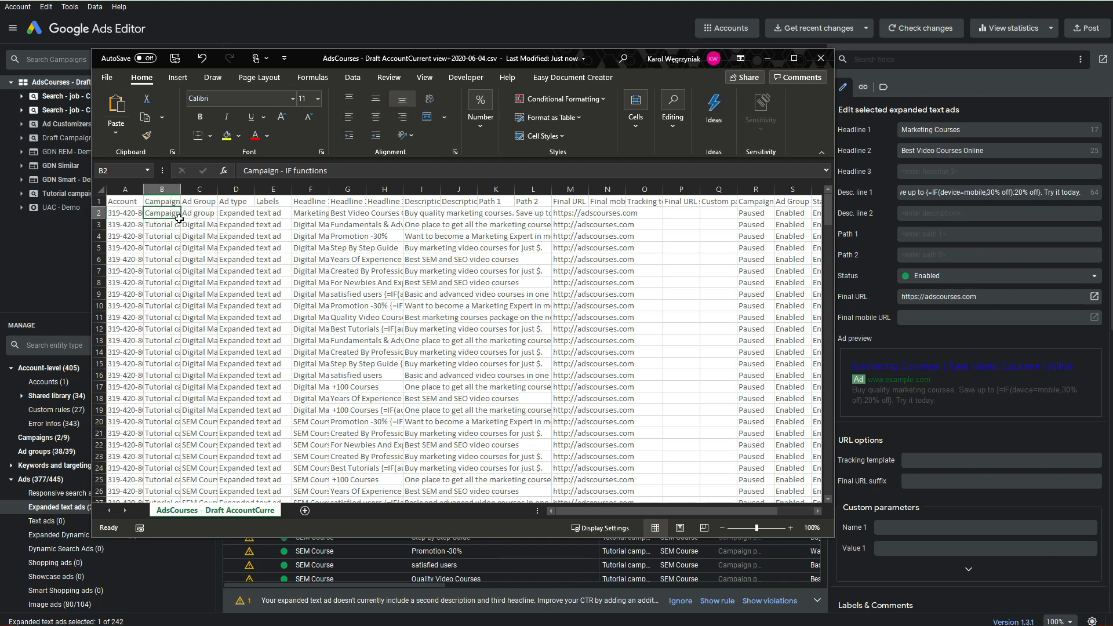
{"action": "double_click", "coordinate": [179, 219]}
Copy all spreadsheet rows, including headers, from the Campaign column through the Final URL column.
{"action": "left_click", "coordinate": [162, 201]}
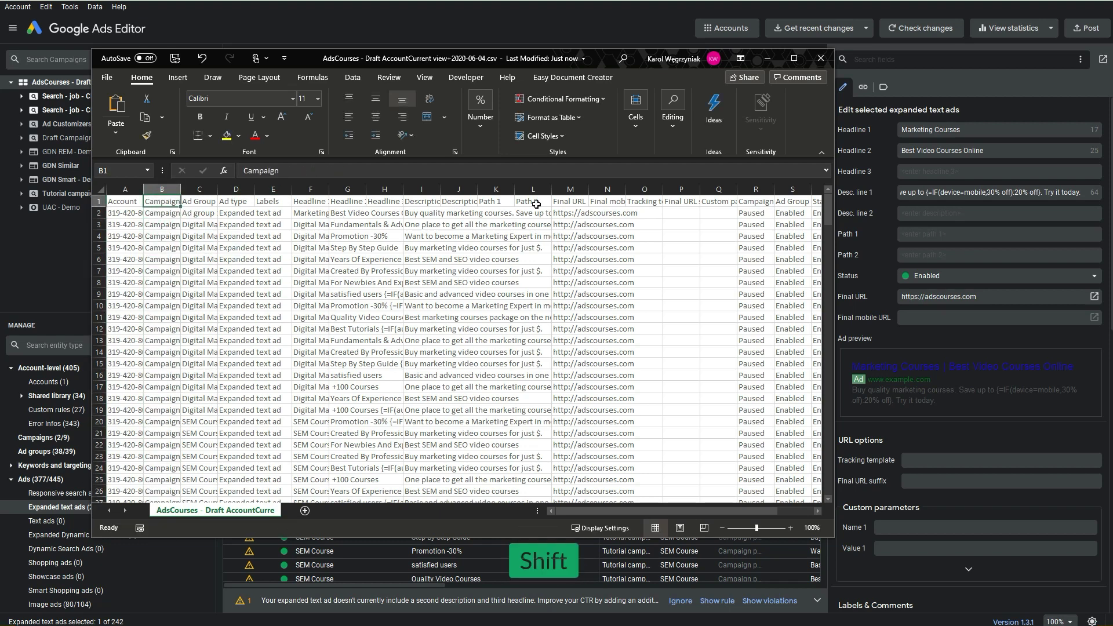
{"action": "left_click", "coordinate": [577, 201], "text": "shift"}
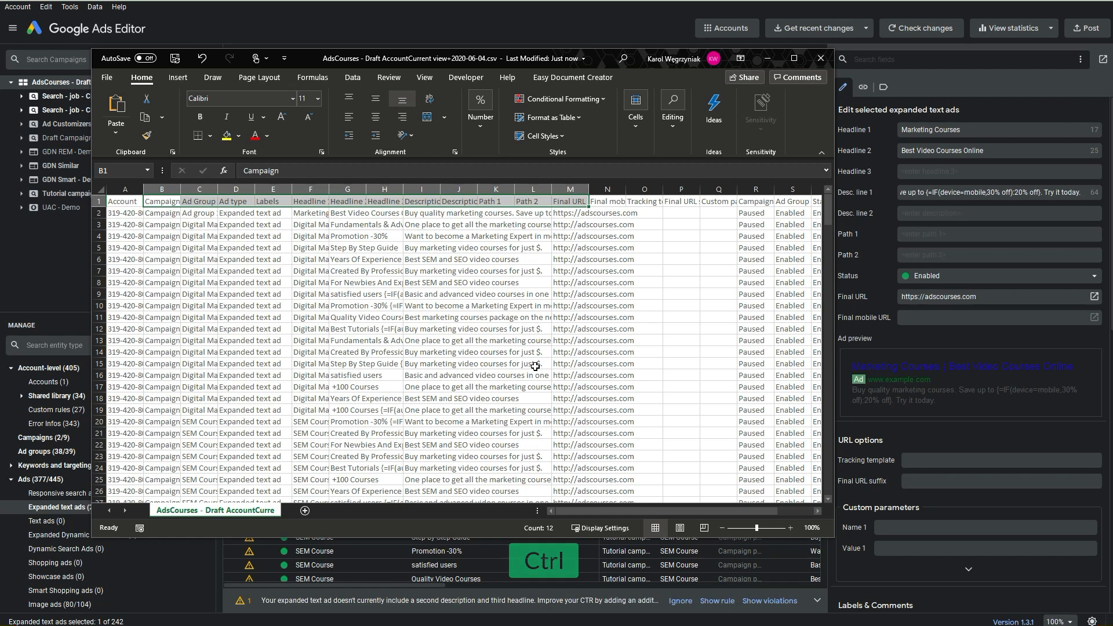
{"action": "key", "text": "ctrl+shift+Down"}
{"action": "key", "text": "ctrl+c"}
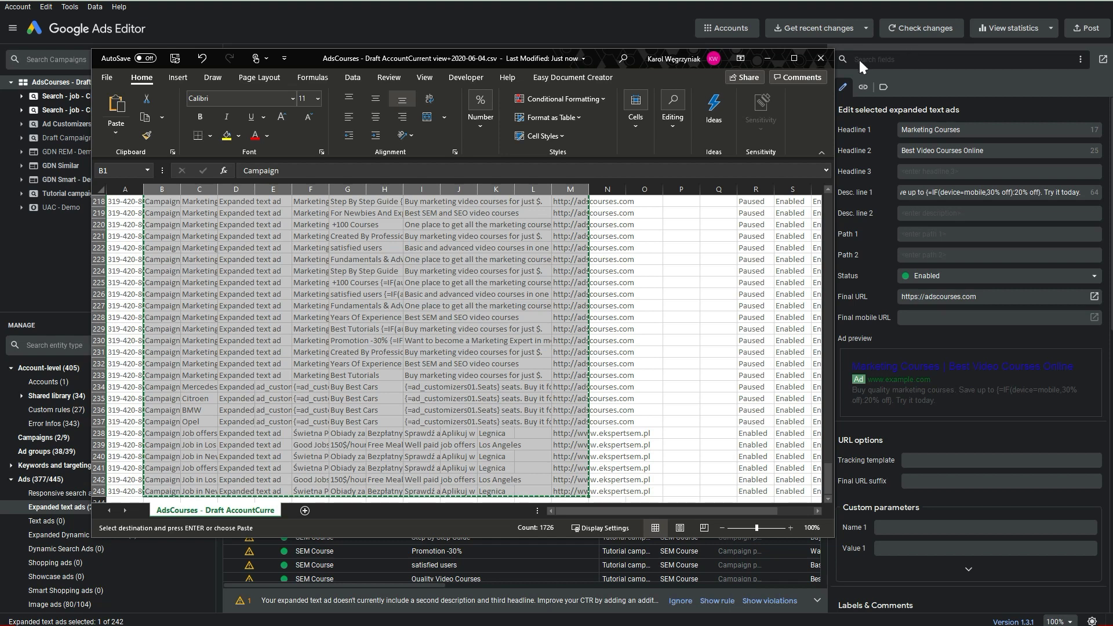
In Google Ads Editor, paste the copied rows into a bulk change for expanded text ads, using the campaign and ad group columns as destination.
{"action": "left_click", "coordinate": [767, 59]}
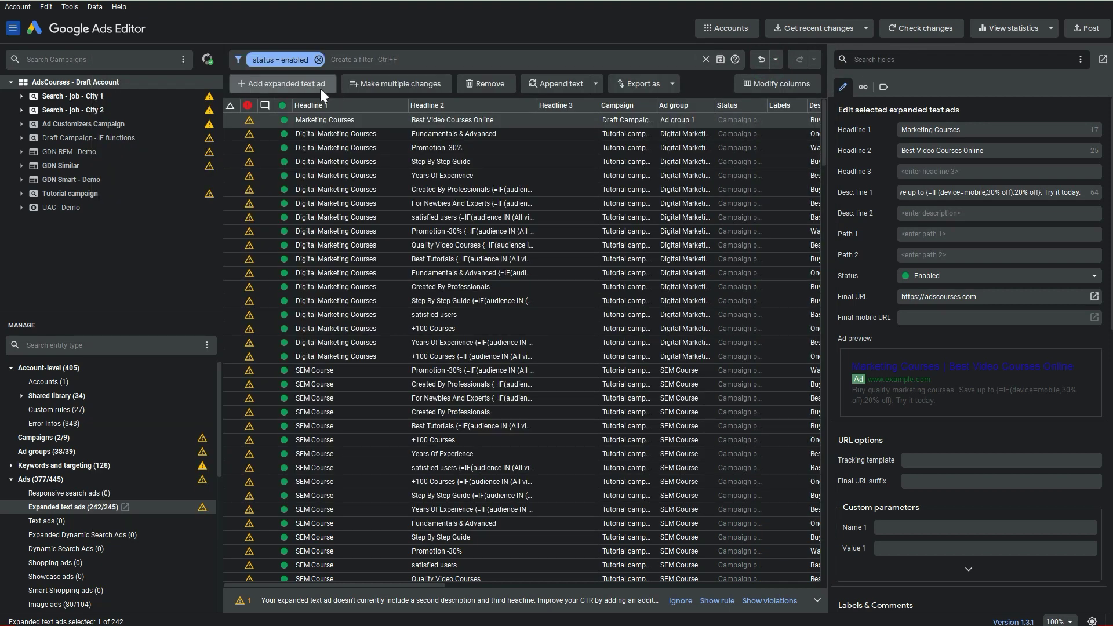
{"action": "left_click", "coordinate": [381, 83]}
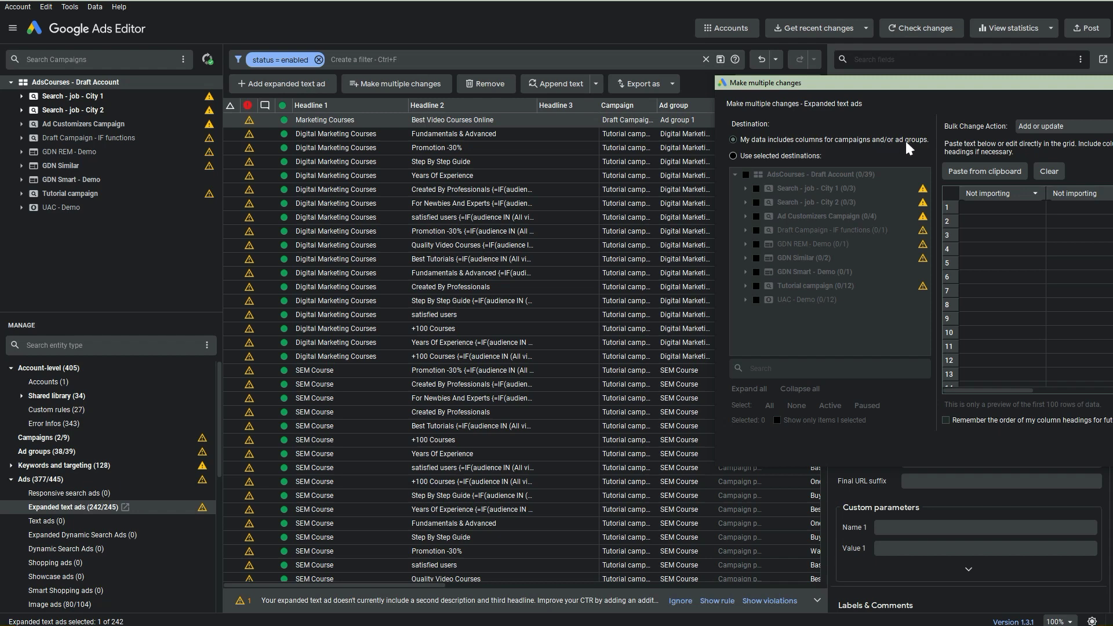
{"action": "left_click", "coordinate": [733, 156]}
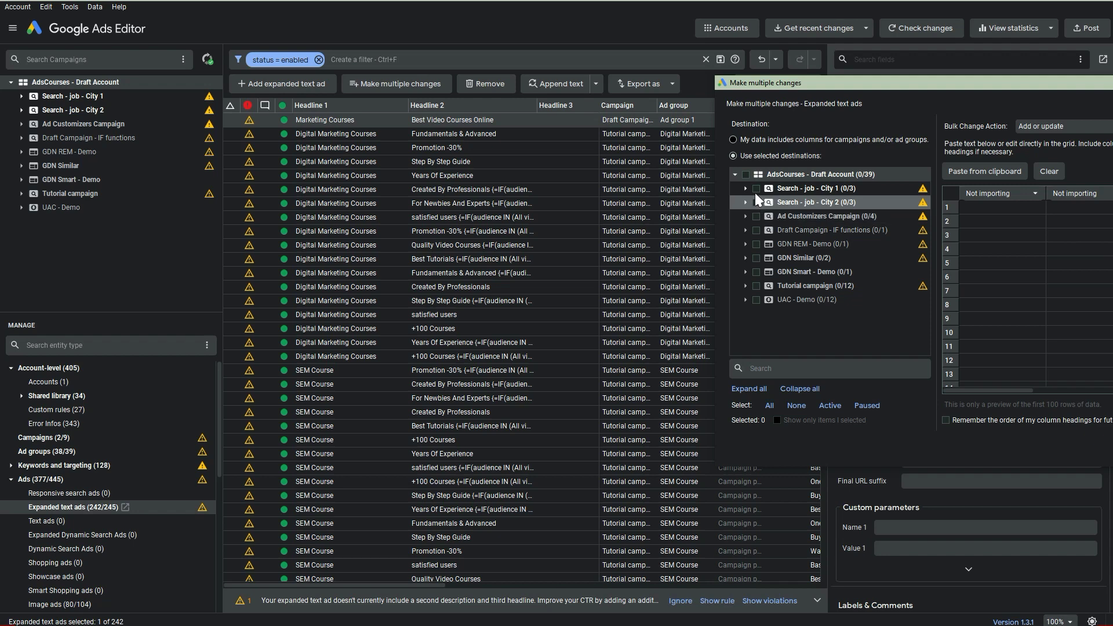
{"action": "left_click", "coordinate": [764, 141]}
{"action": "left_click", "coordinate": [966, 173]}
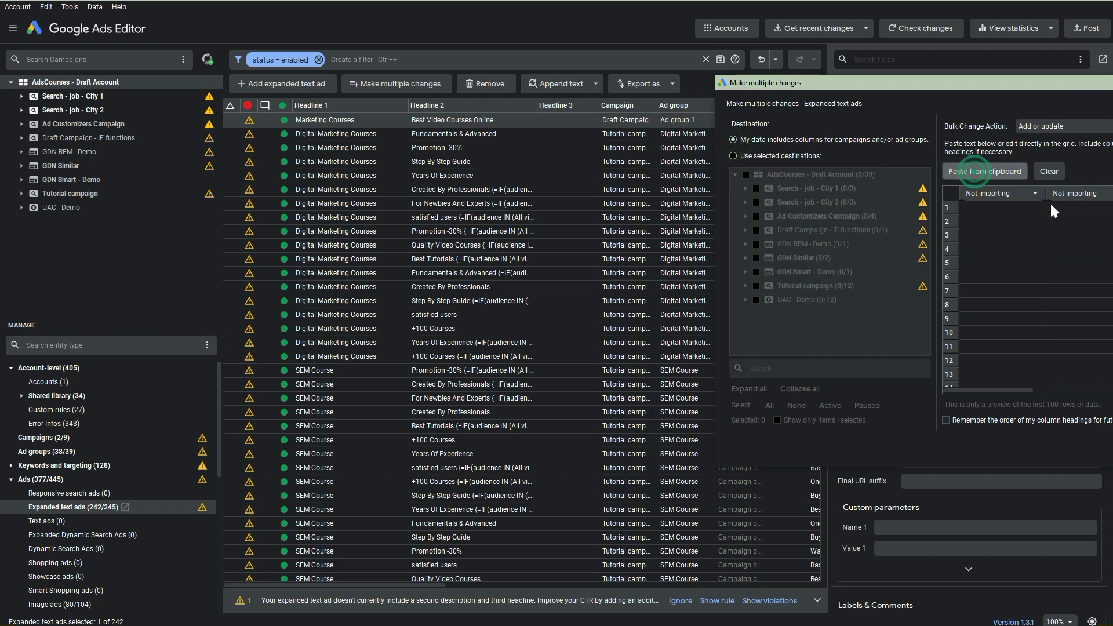
{"action": "left_click_drag", "start_coordinate": [979, 86], "coordinate": [475, 118]}
{"action": "left_click_drag", "start_coordinate": [760, 493], "coordinate": [1038, 606]}
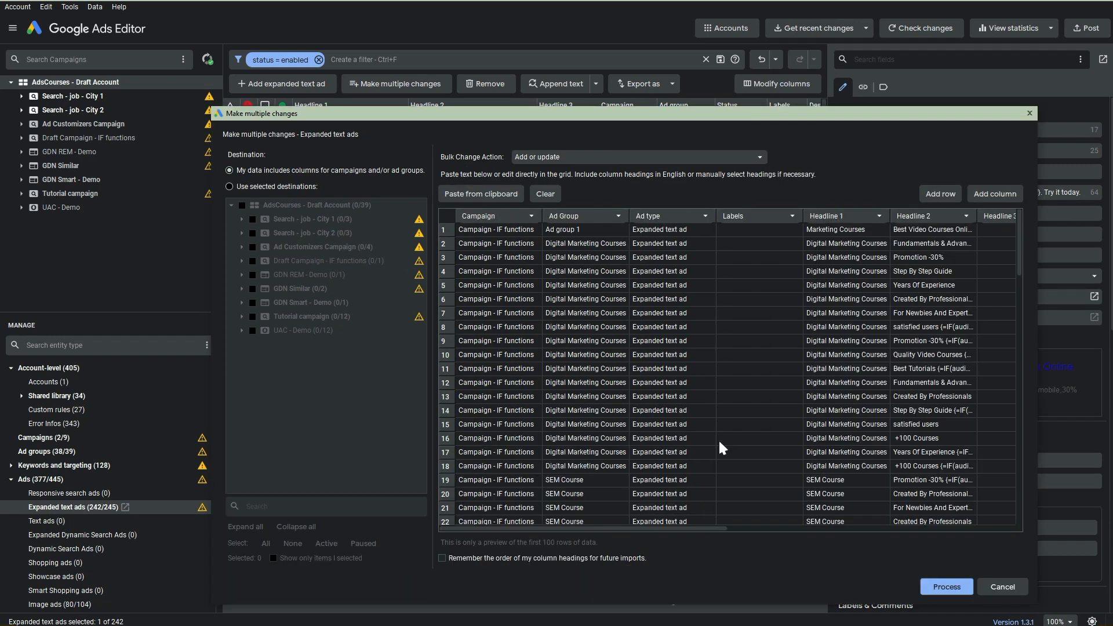
{"action": "left_click_drag", "start_coordinate": [648, 524], "coordinate": [700, 554]}
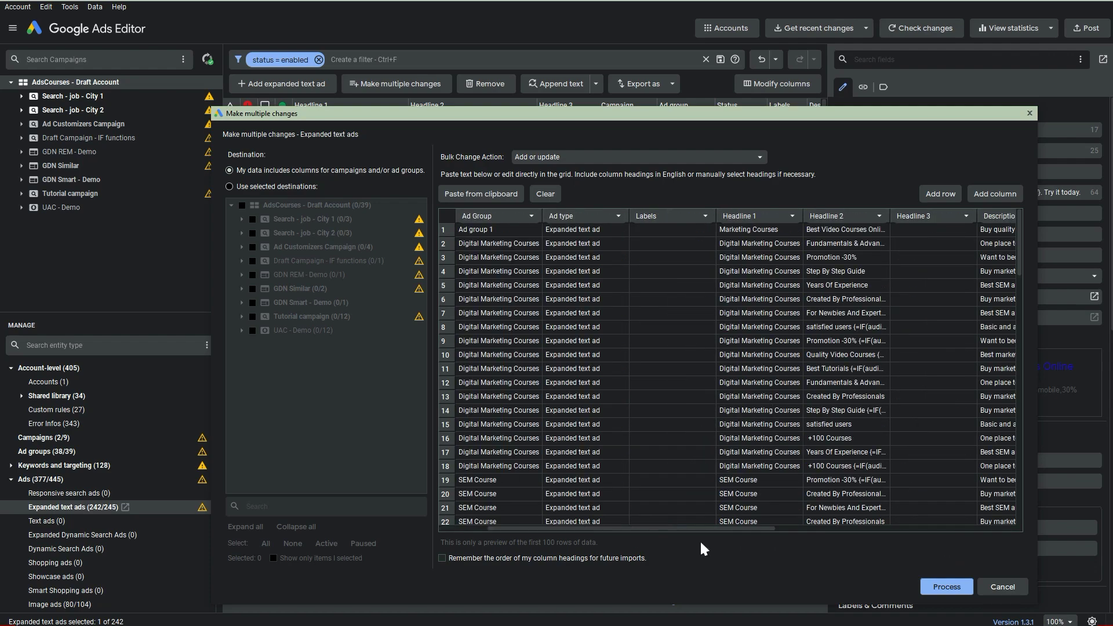
Process the pasted expanded text ads, finish to review the proposed changes, and reject them.
{"action": "left_click", "coordinate": [946, 586]}
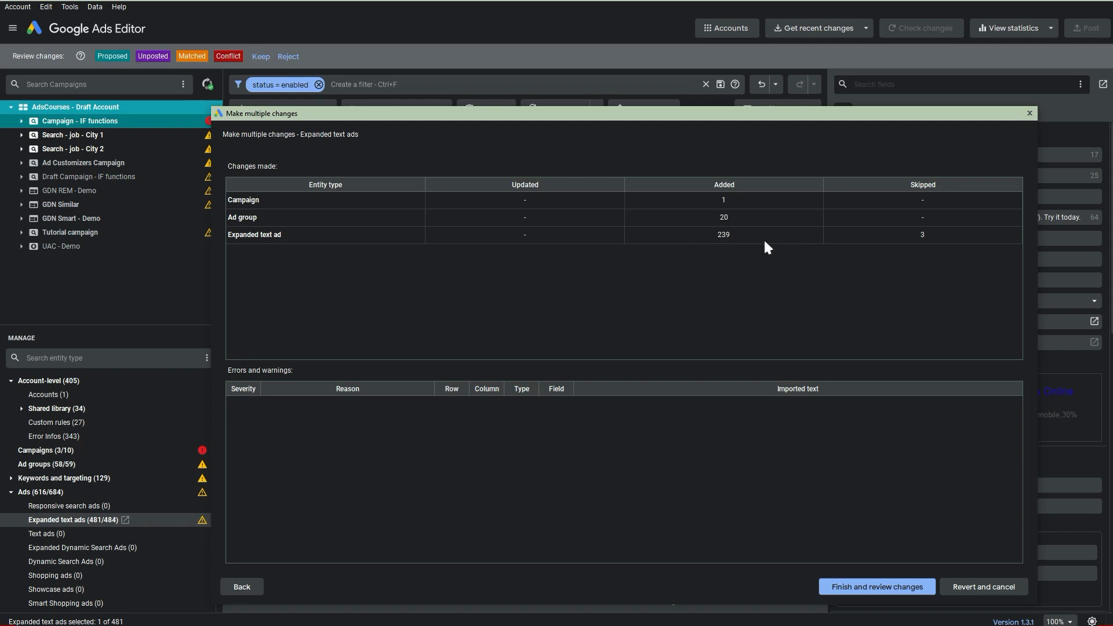
{"action": "left_click", "coordinate": [866, 587]}
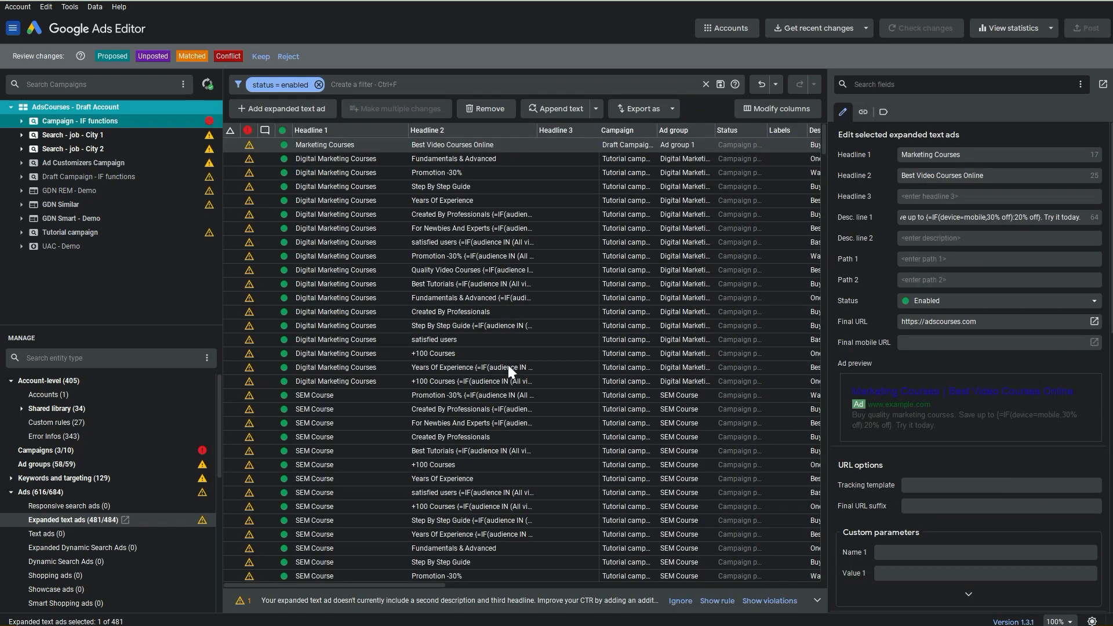
{"action": "left_click", "coordinate": [289, 57]}
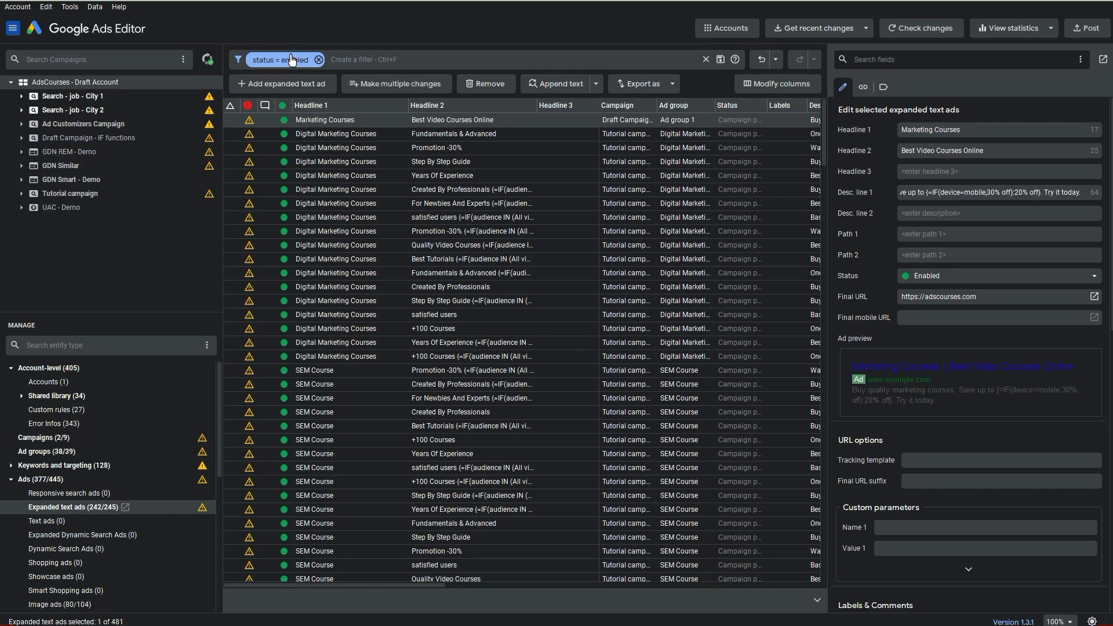
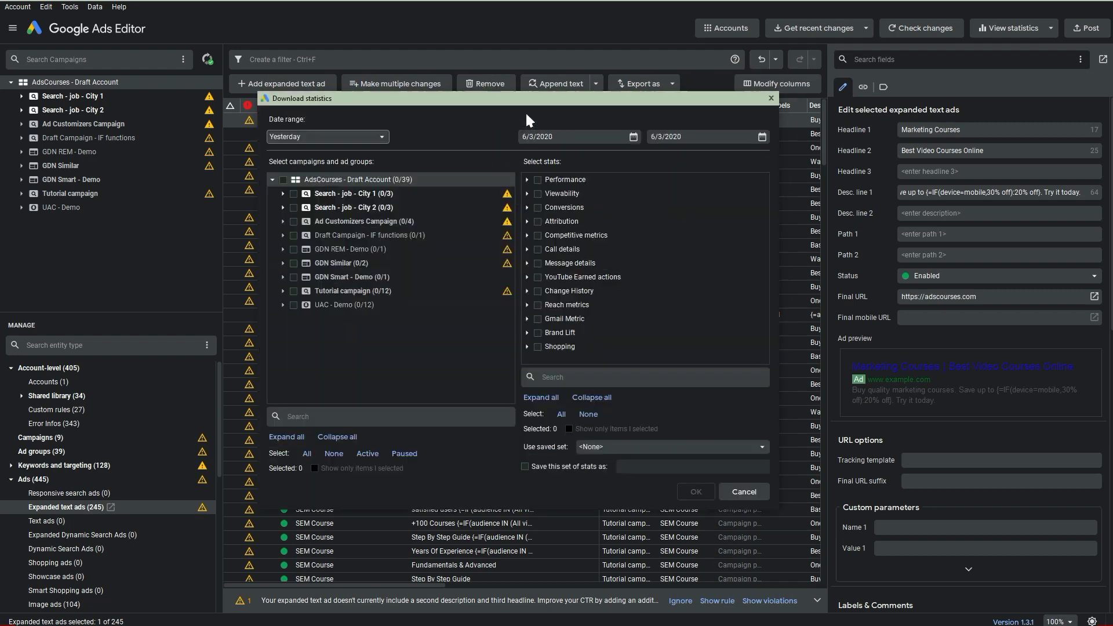
Include Search - job - City 1 and City 2 in the statistics download, with Clicks, Cost, Impr., CTR and Avg. CPC.
{"action": "left_click", "coordinate": [293, 193]}
{"action": "left_click", "coordinate": [293, 207]}
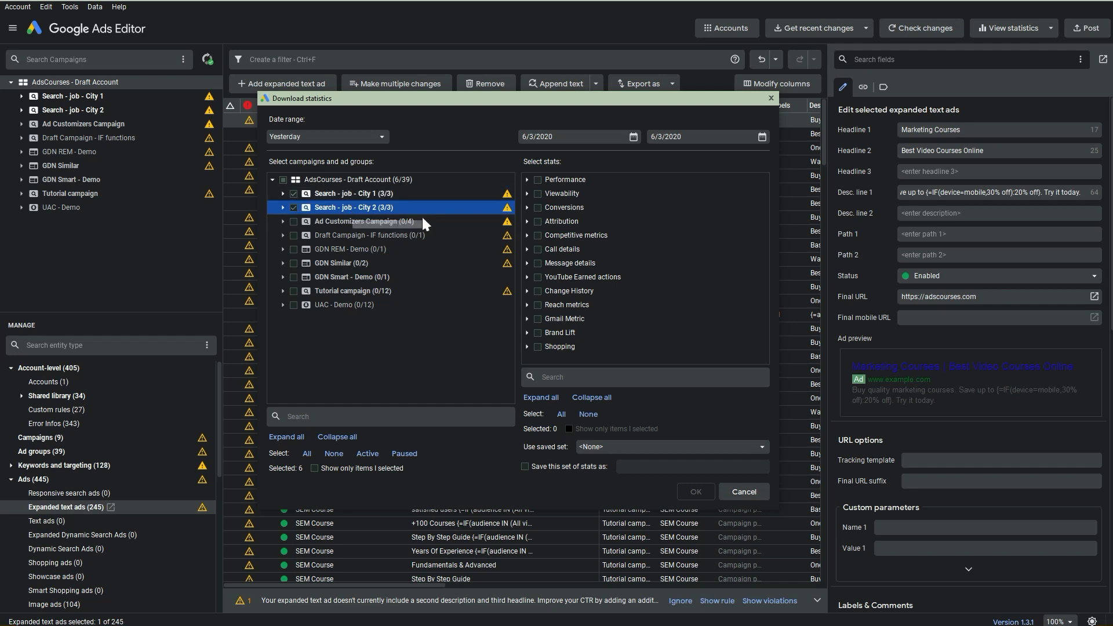
{"action": "left_click", "coordinate": [528, 179]}
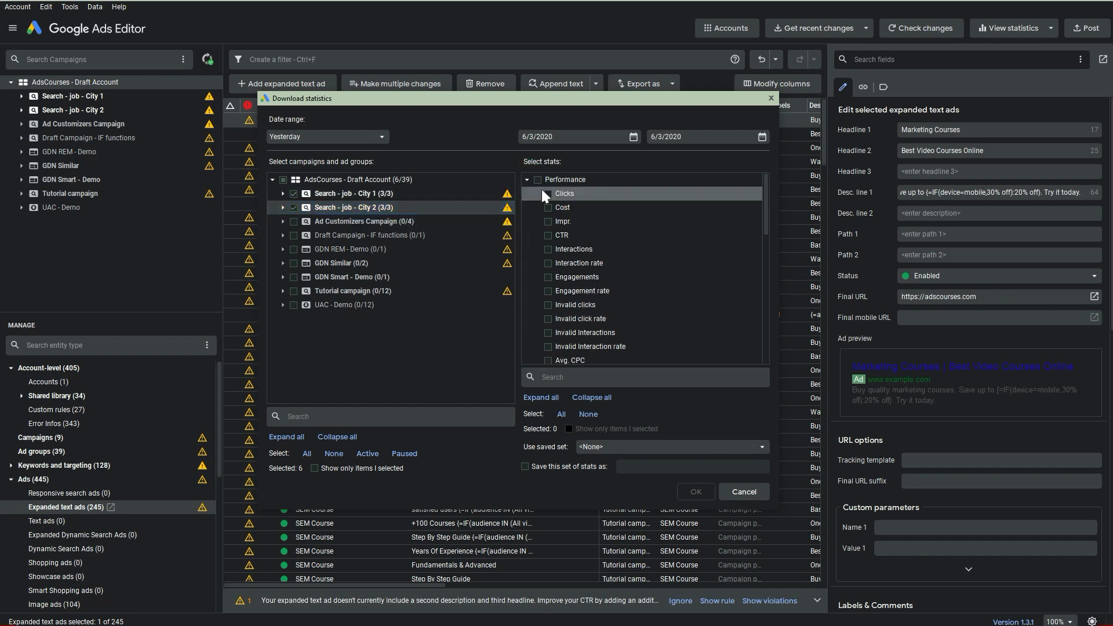
{"action": "left_click", "coordinate": [548, 194]}
{"action": "left_click", "coordinate": [549, 207]}
{"action": "left_click", "coordinate": [548, 221]}
{"action": "left_click", "coordinate": [549, 235]}
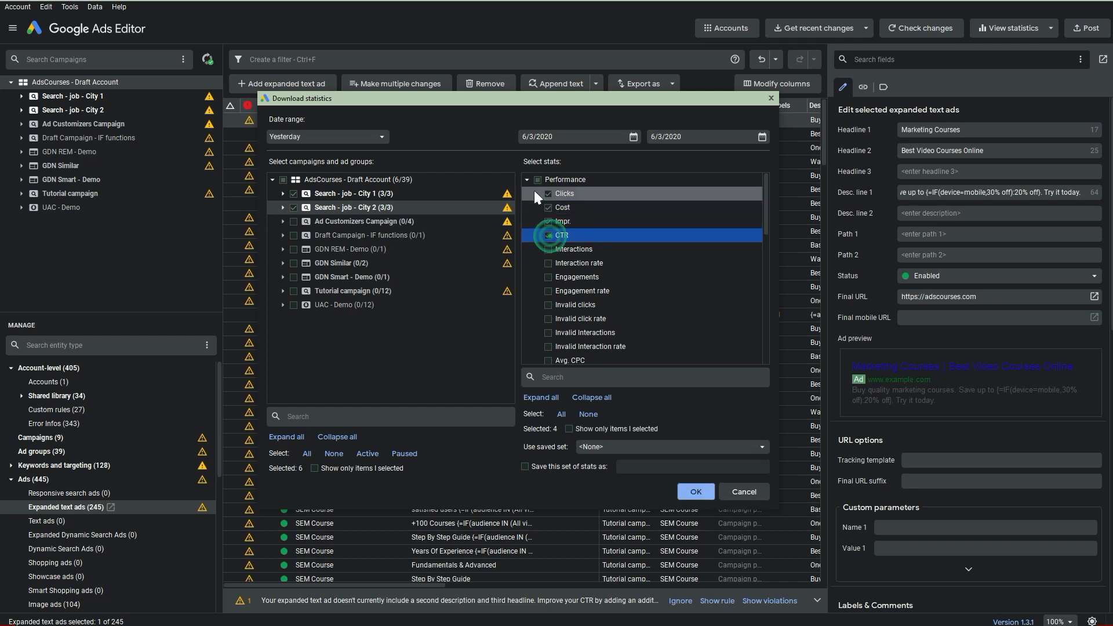
{"action": "left_click", "coordinate": [549, 360]}
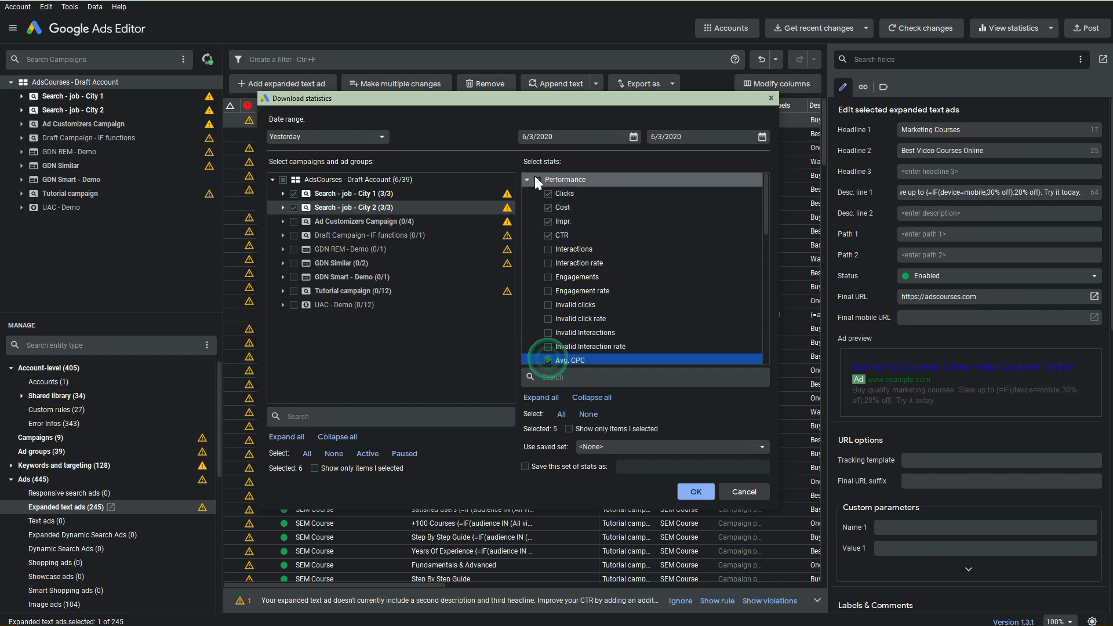
Add the conversion stats Conversions, Cost / conv., Conv. rate and Conv. value to the statistics download.
{"action": "left_click", "coordinate": [527, 179]}
{"action": "left_click", "coordinate": [527, 207]}
{"action": "left_click", "coordinate": [548, 221]}
{"action": "left_click", "coordinate": [548, 235]}
{"action": "left_click", "coordinate": [547, 249]}
{"action": "left_click", "coordinate": [548, 263]}
{"action": "left_click", "coordinate": [525, 207]}
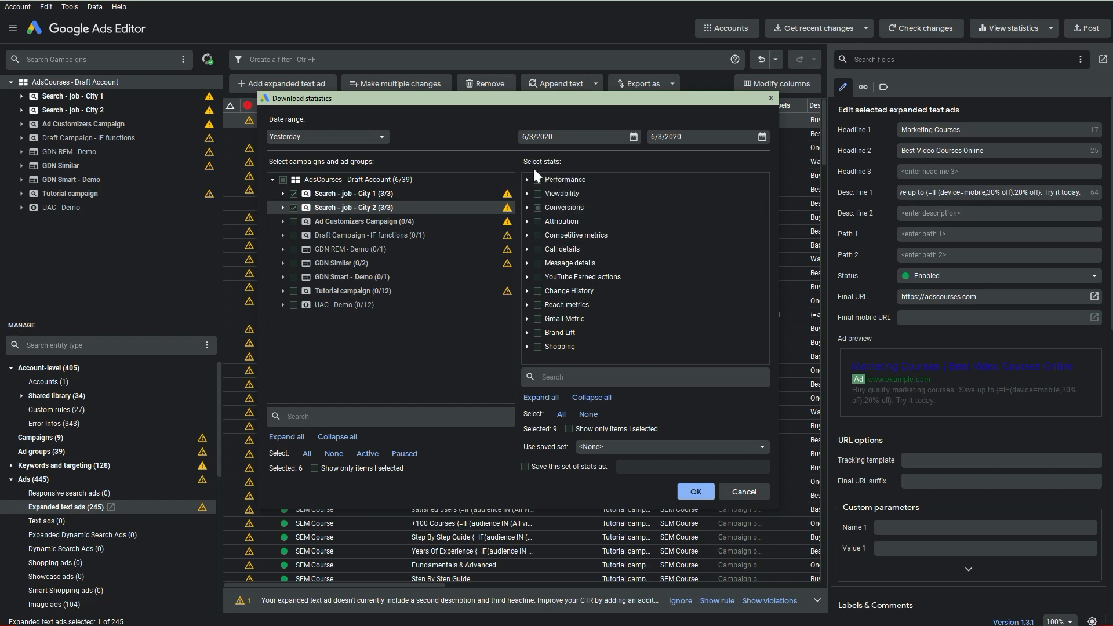
Set the statistics date range from 5/1/2020 to 5/31/2020 and download the statistics.
{"action": "left_click", "coordinate": [633, 137]}
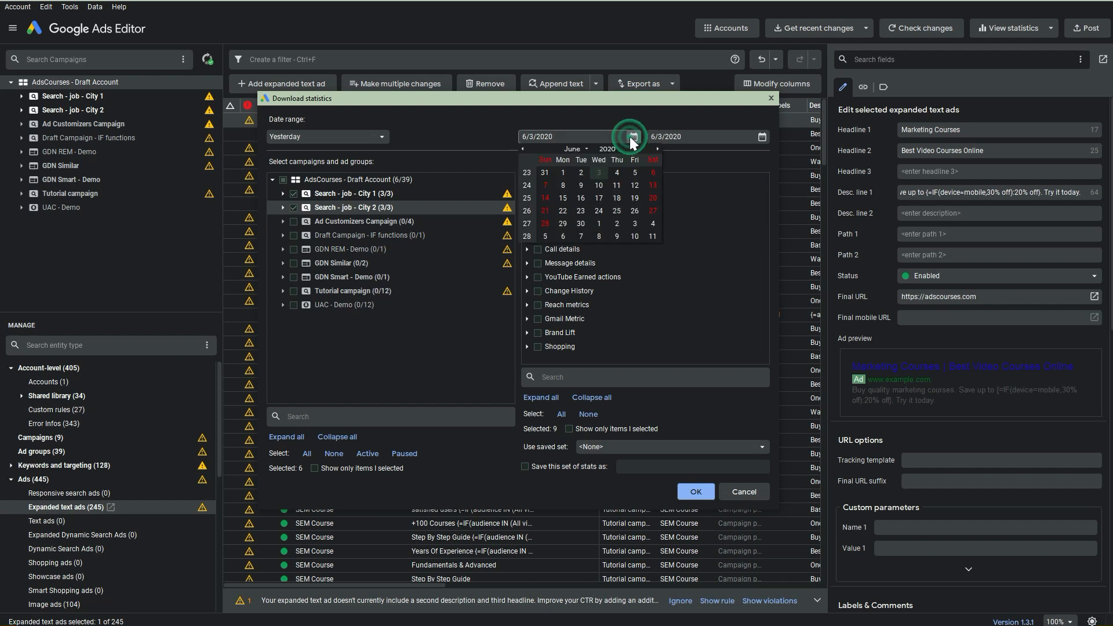
{"action": "left_click", "coordinate": [522, 148]}
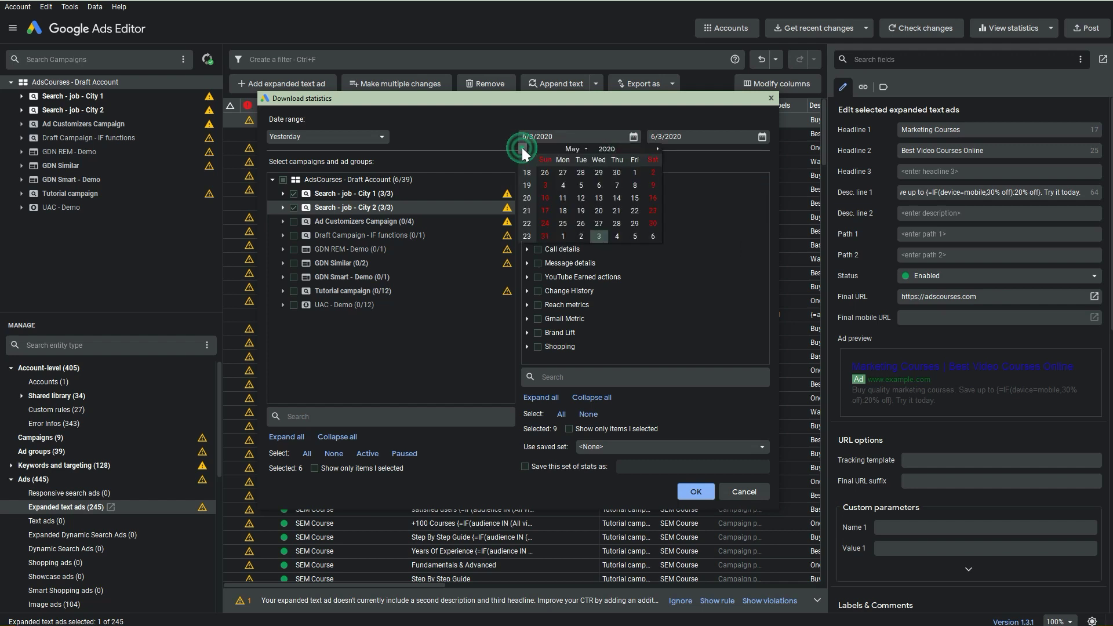
{"action": "left_click", "coordinate": [635, 172]}
{"action": "left_click", "coordinate": [763, 137]}
{"action": "left_click", "coordinate": [651, 148]}
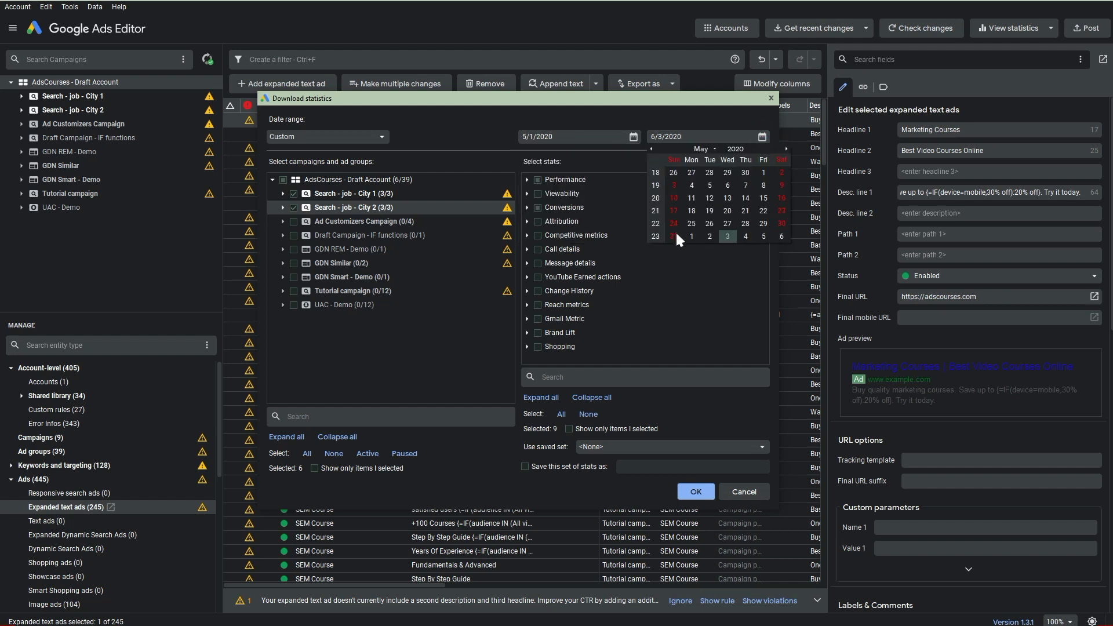
{"action": "left_click", "coordinate": [674, 233]}
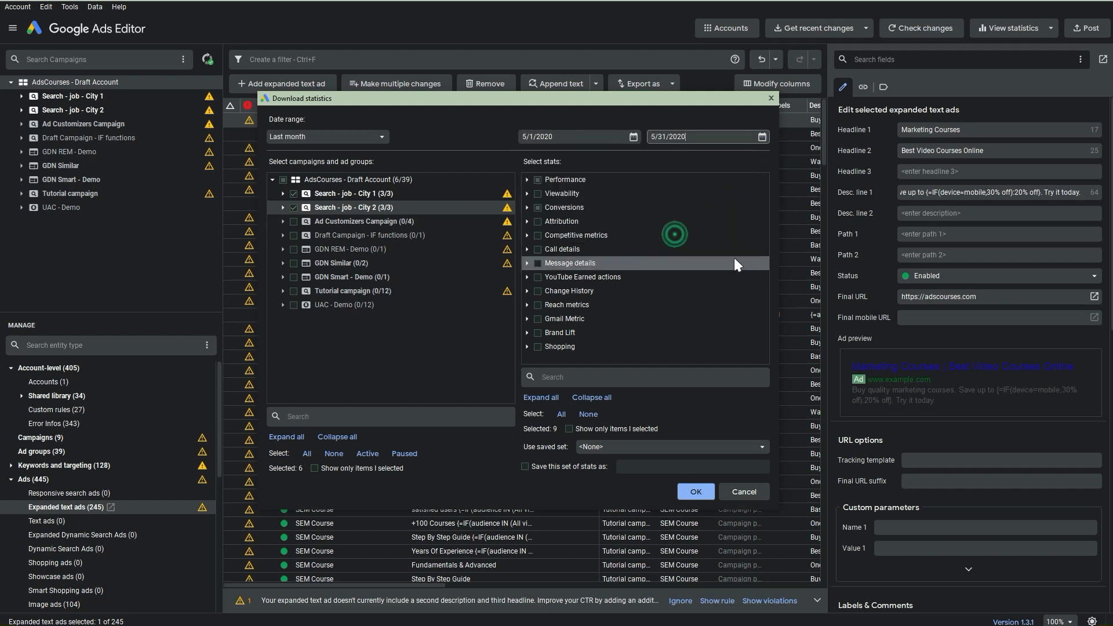
{"action": "left_click", "coordinate": [311, 137]}
{"action": "left_click", "coordinate": [489, 121]}
{"action": "left_click", "coordinate": [702, 492]}
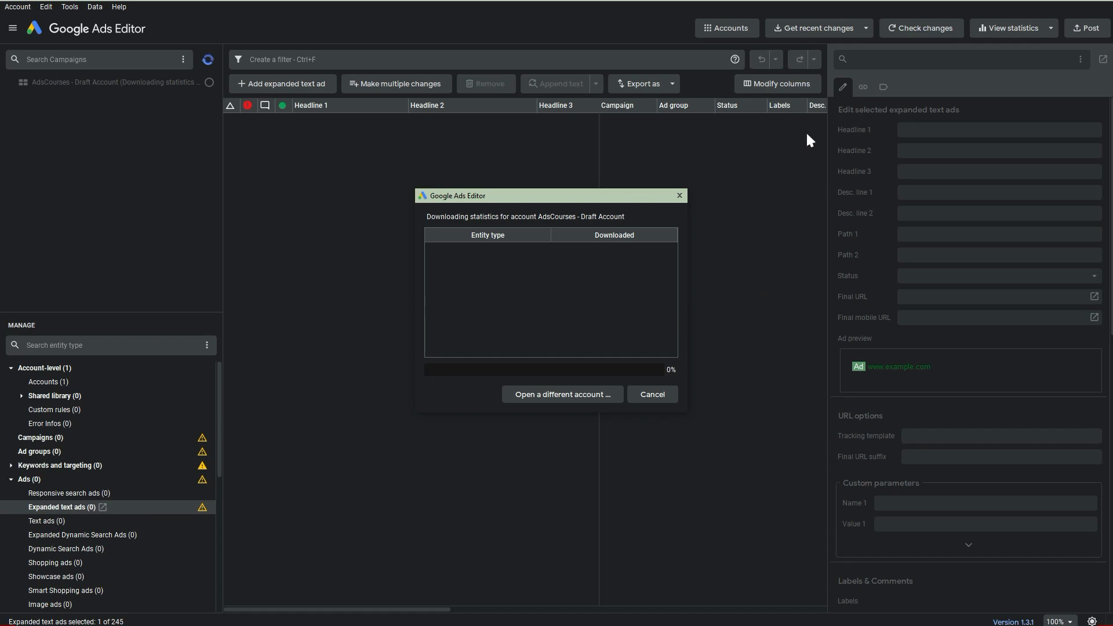
Narrow the Headline 2 column and examine the performance and conversion statistics columns of the expanded text ads.
{"action": "scroll", "coordinate": [522, 589], "scroll_direction": "right", "scroll_amount": 5}
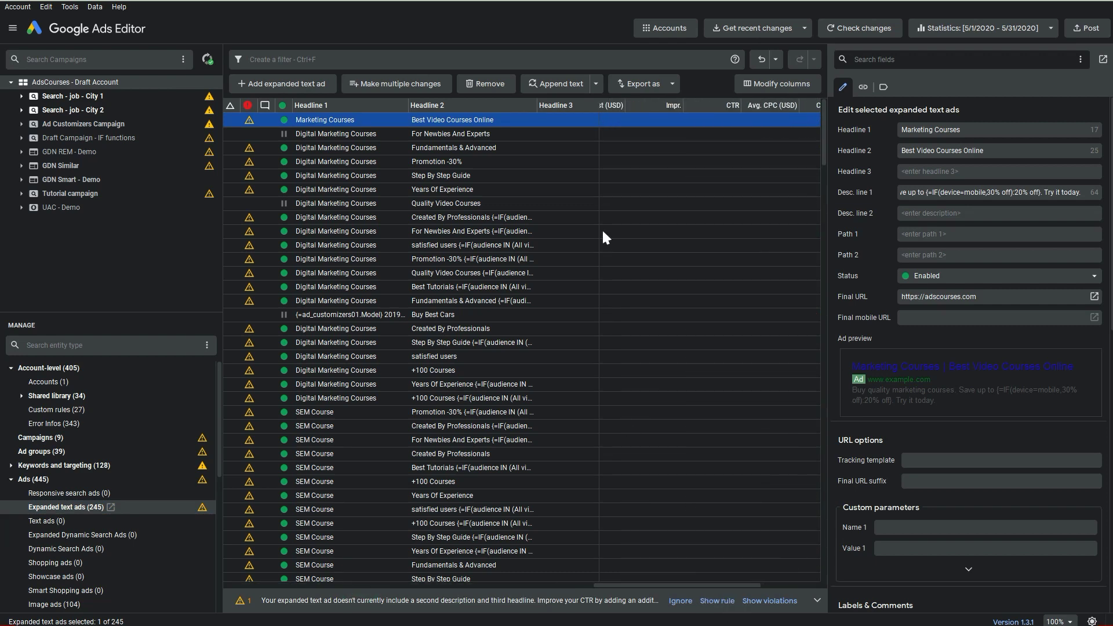
{"action": "left_click_drag", "start_coordinate": [536, 107], "coordinate": [493, 108]}
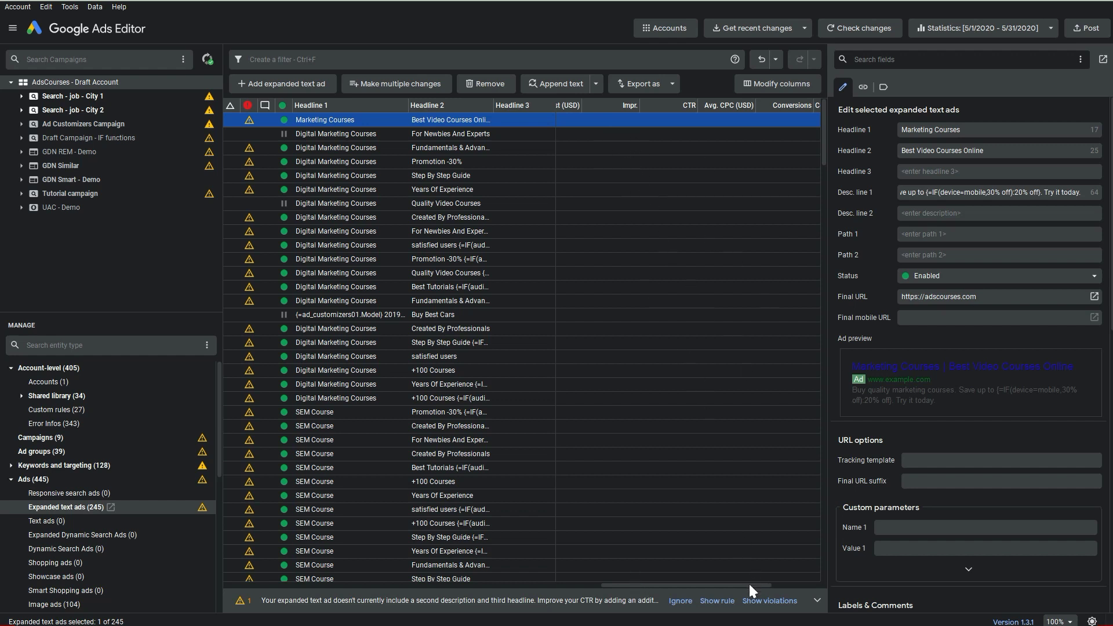
{"action": "left_click", "coordinate": [787, 585]}
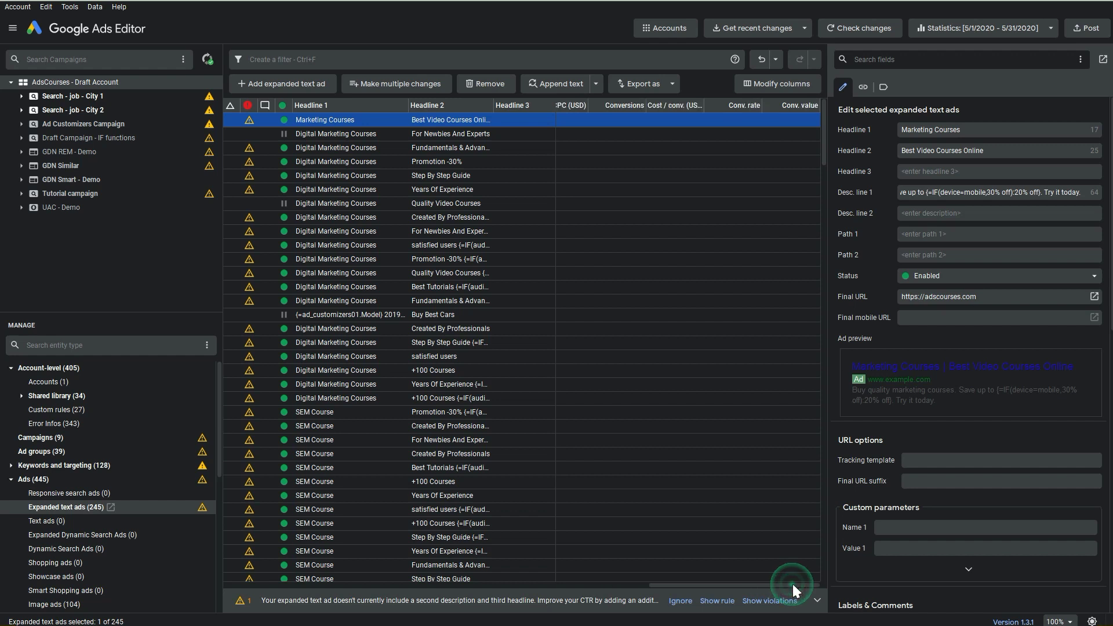
{"action": "left_click", "coordinate": [18, 7]}
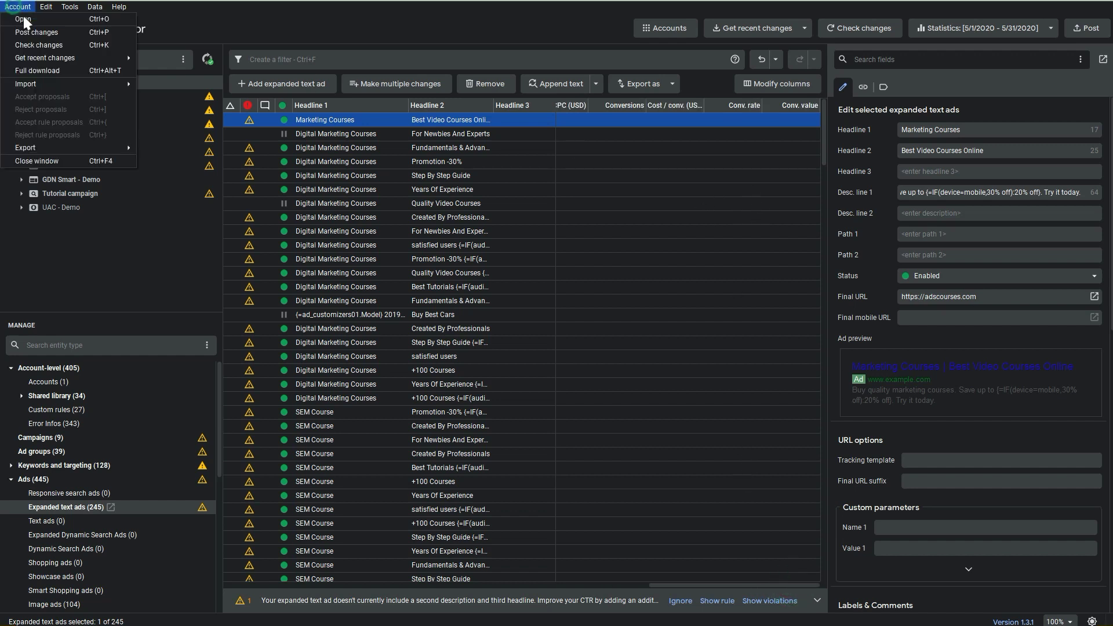
{"action": "mouse_move", "coordinate": [54, 148]}
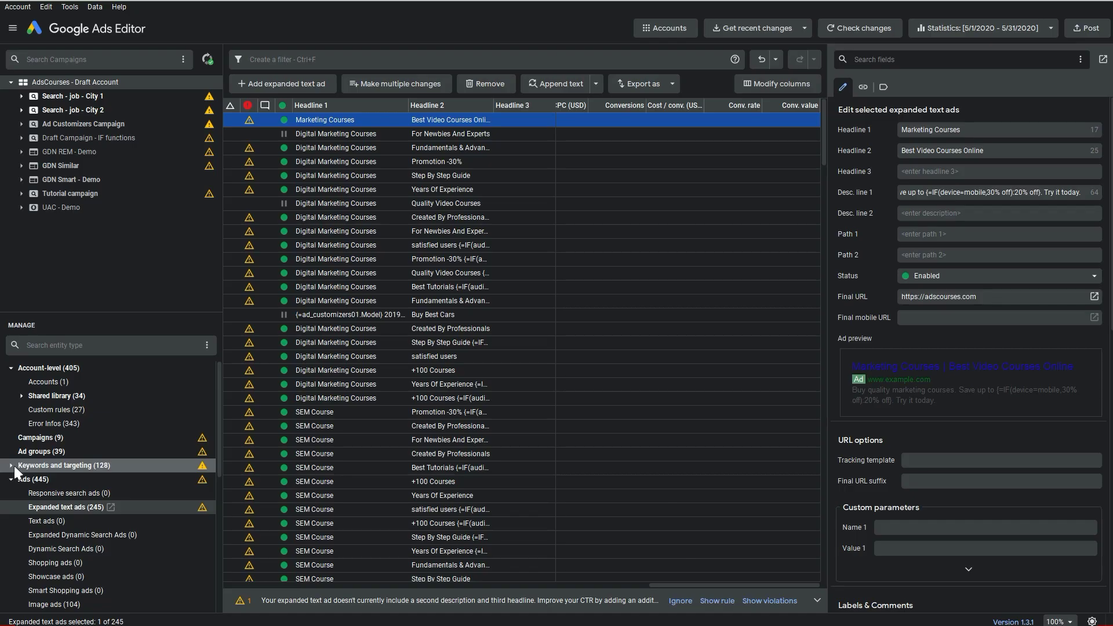
Find duplicate keywords across all campaigns of AdsCourses - Draft Account, with strict word order and the same match type.
{"action": "left_click", "coordinate": [12, 465]}
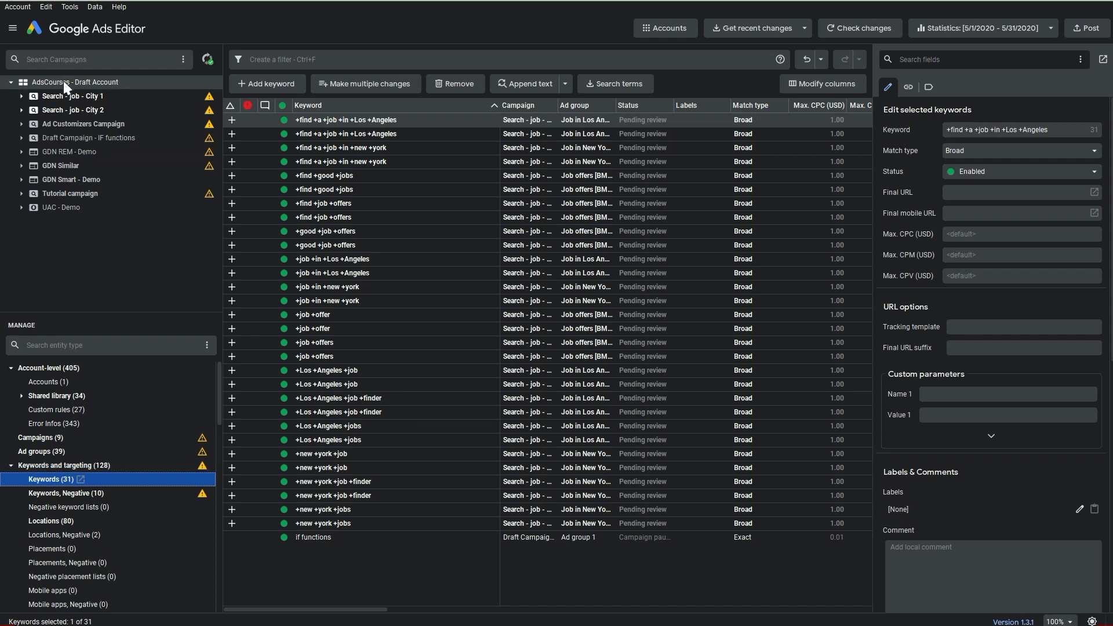
{"action": "left_click", "coordinate": [100, 80]}
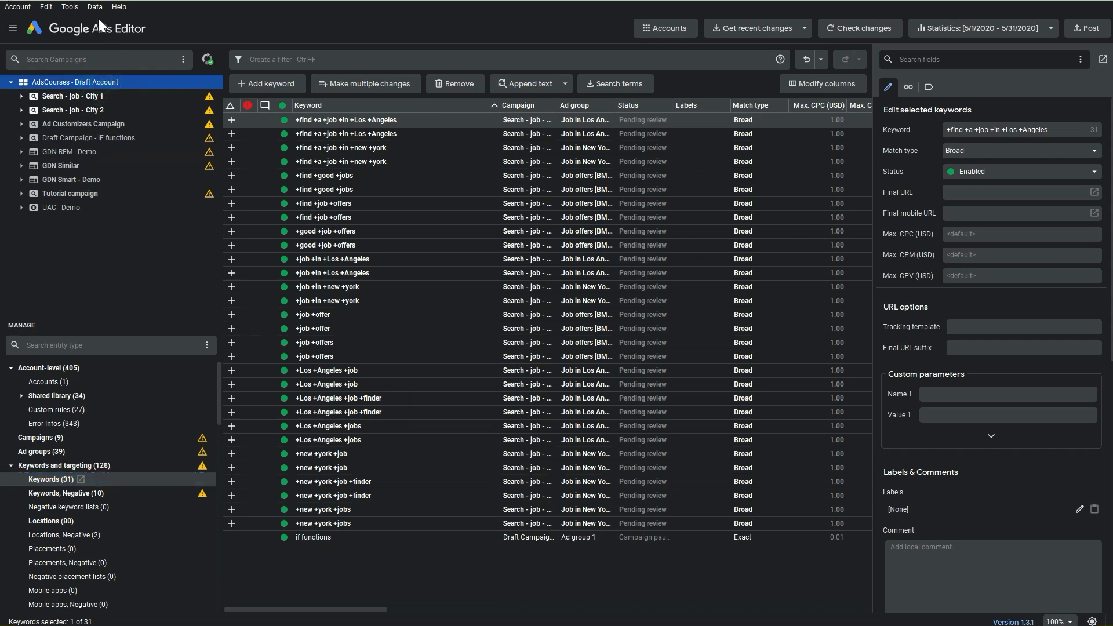
{"action": "left_click", "coordinate": [76, 8]}
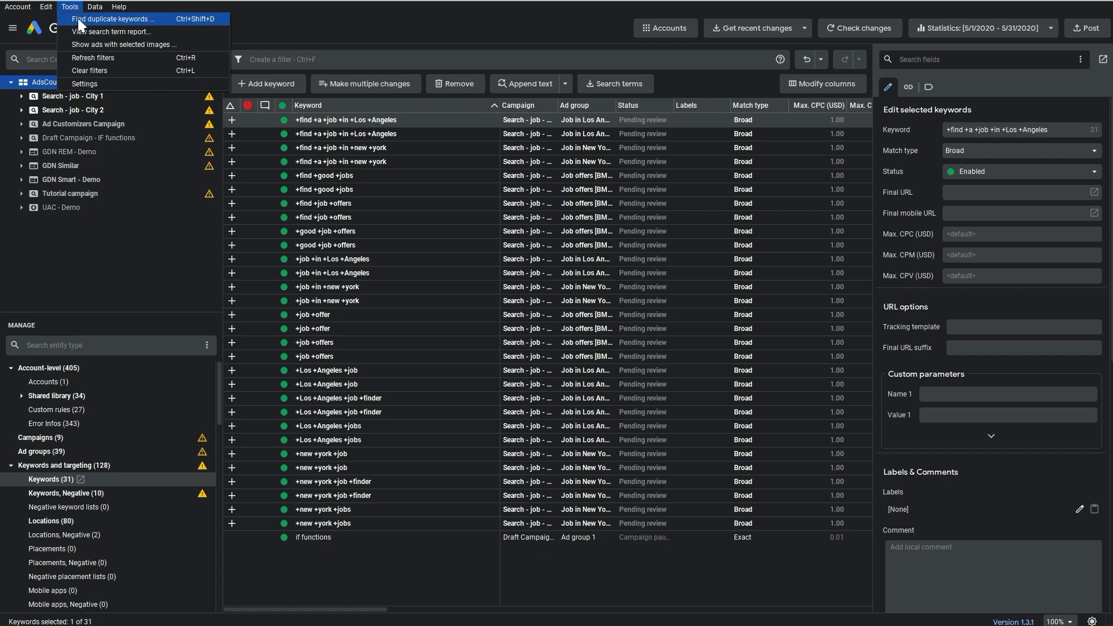
{"action": "left_click", "coordinate": [78, 19]}
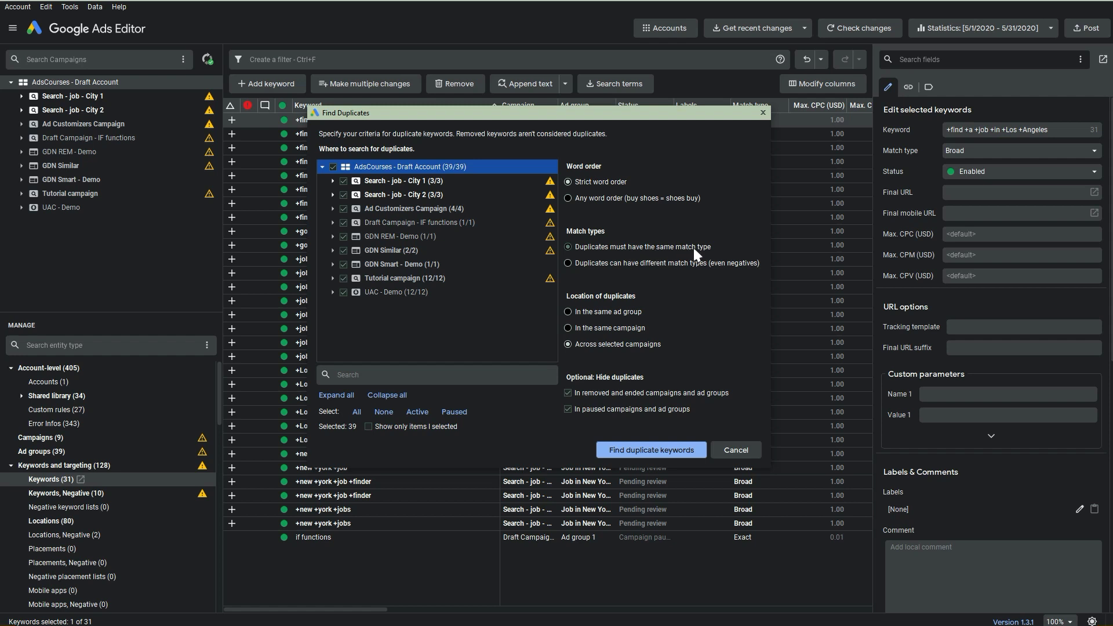
{"action": "left_click", "coordinate": [575, 246]}
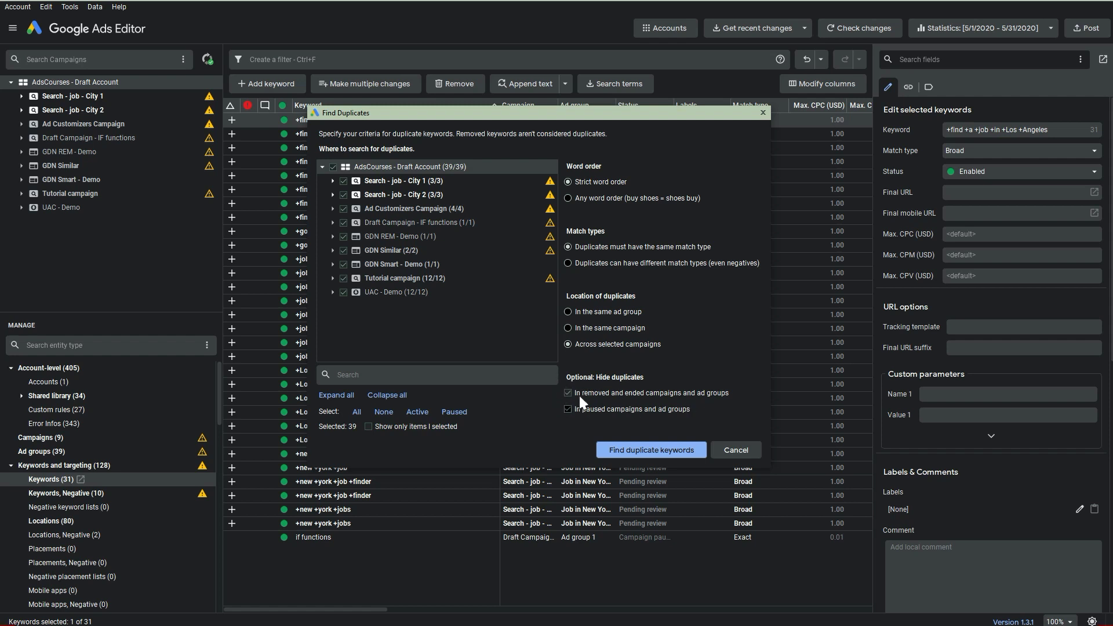
{"action": "left_click", "coordinate": [629, 452]}
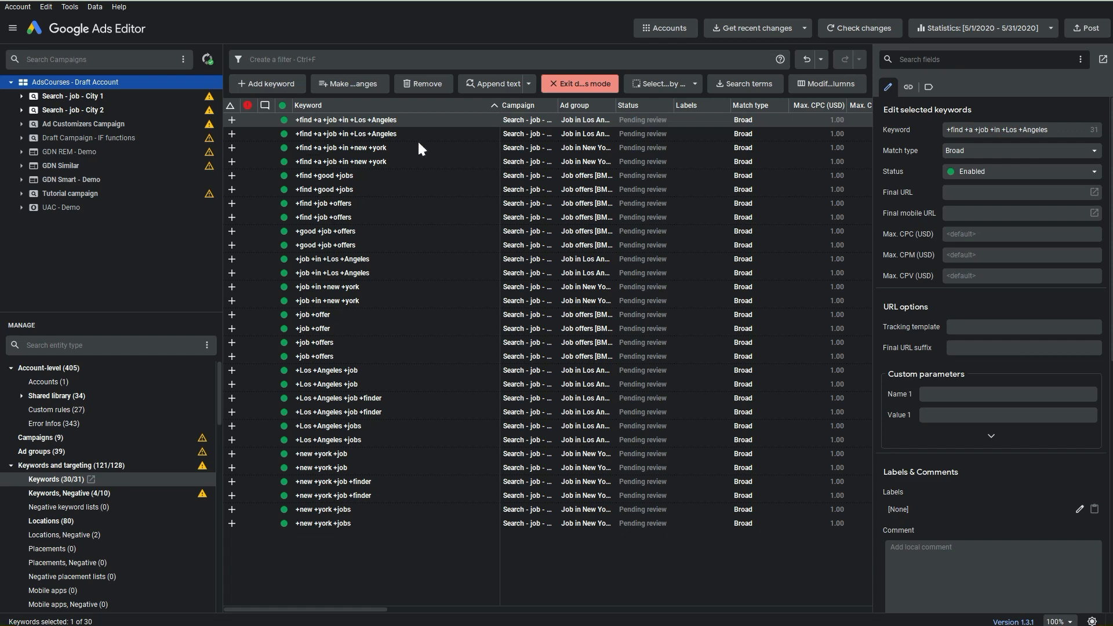
Widen the Campaign and Ad group columns to fit their contents and look through the options for selecting duplicates.
{"action": "double_click", "coordinate": [558, 105]}
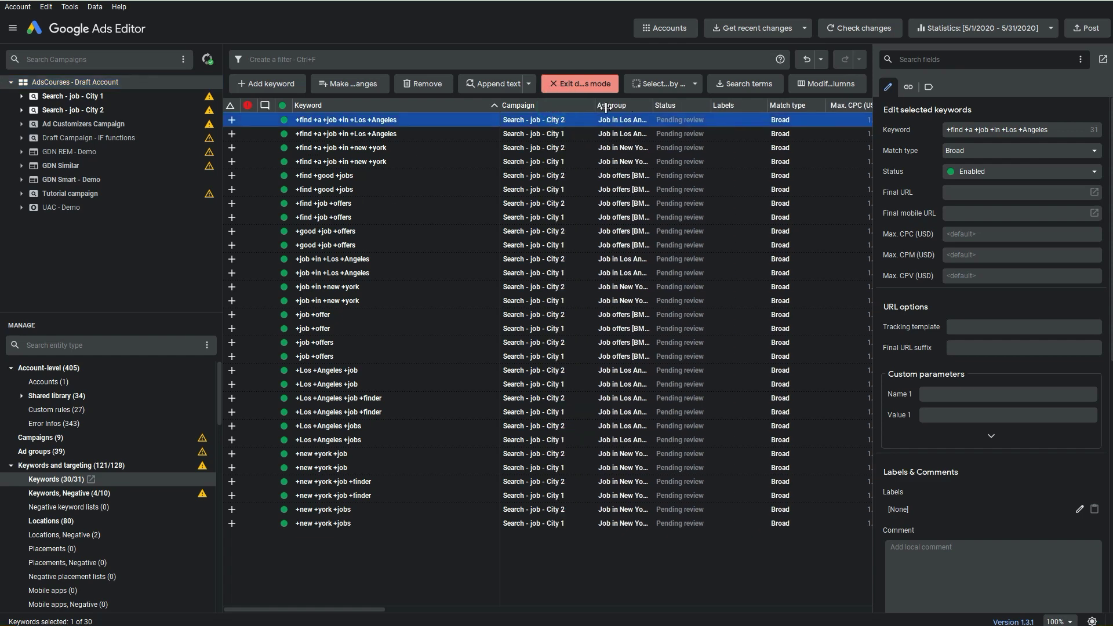
{"action": "double_click", "coordinate": [653, 103]}
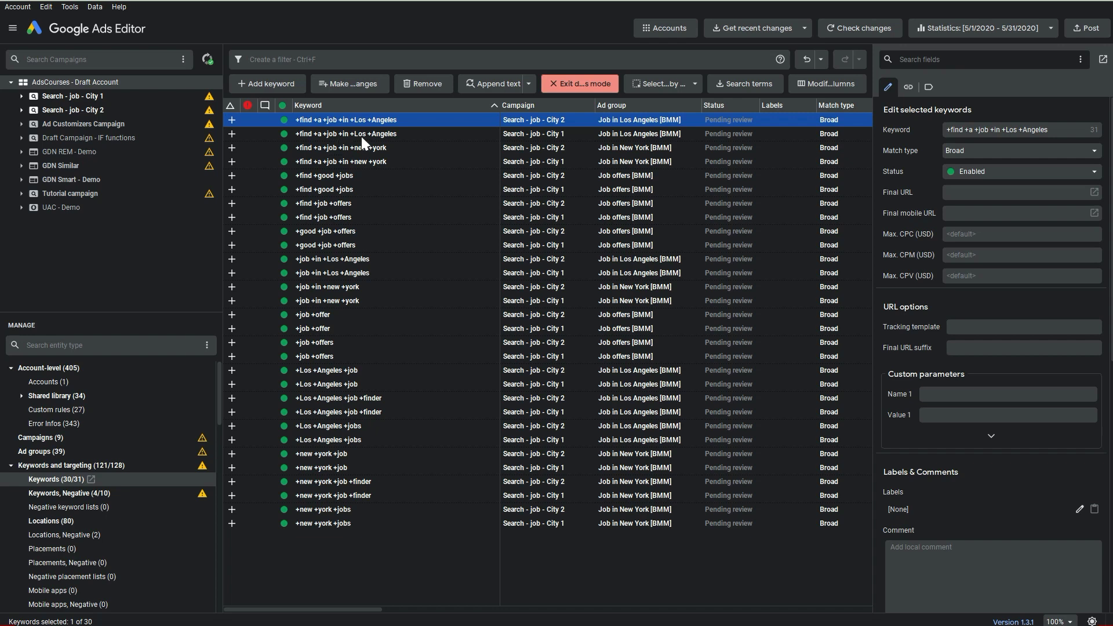
{"action": "left_click", "coordinate": [671, 87]}
{"action": "left_click", "coordinate": [673, 85]}
Exit duplicates mode and list the responsive display ads of the GDN Similar campaign.
{"action": "left_click", "coordinate": [100, 163]}
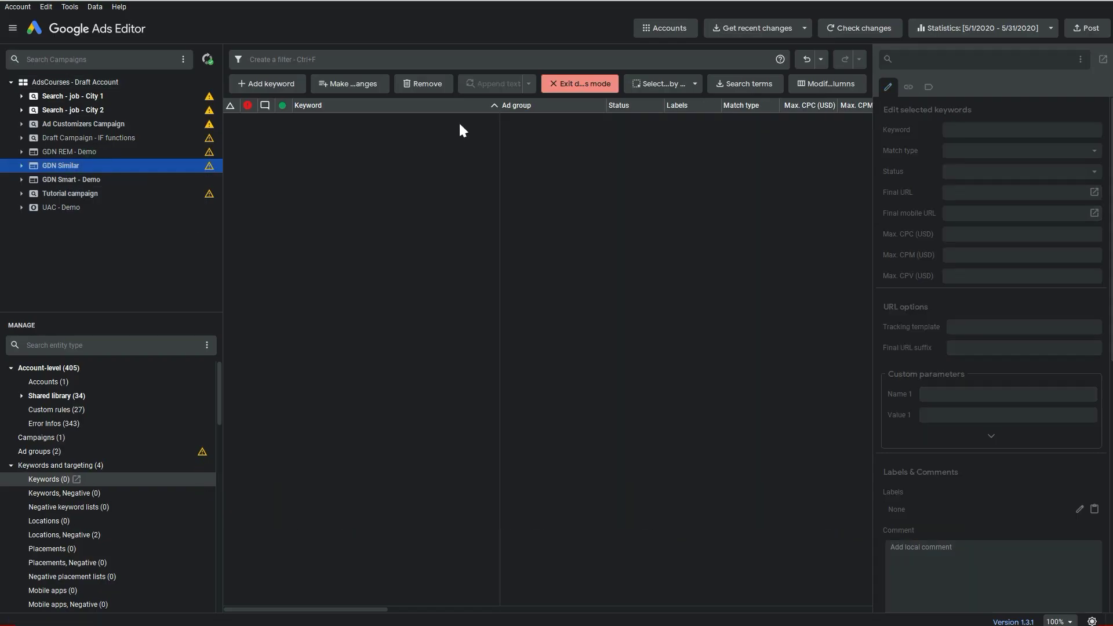
{"action": "left_click", "coordinate": [561, 83]}
{"action": "scroll", "coordinate": [84, 495], "scroll_direction": "down", "scroll_amount": 5}
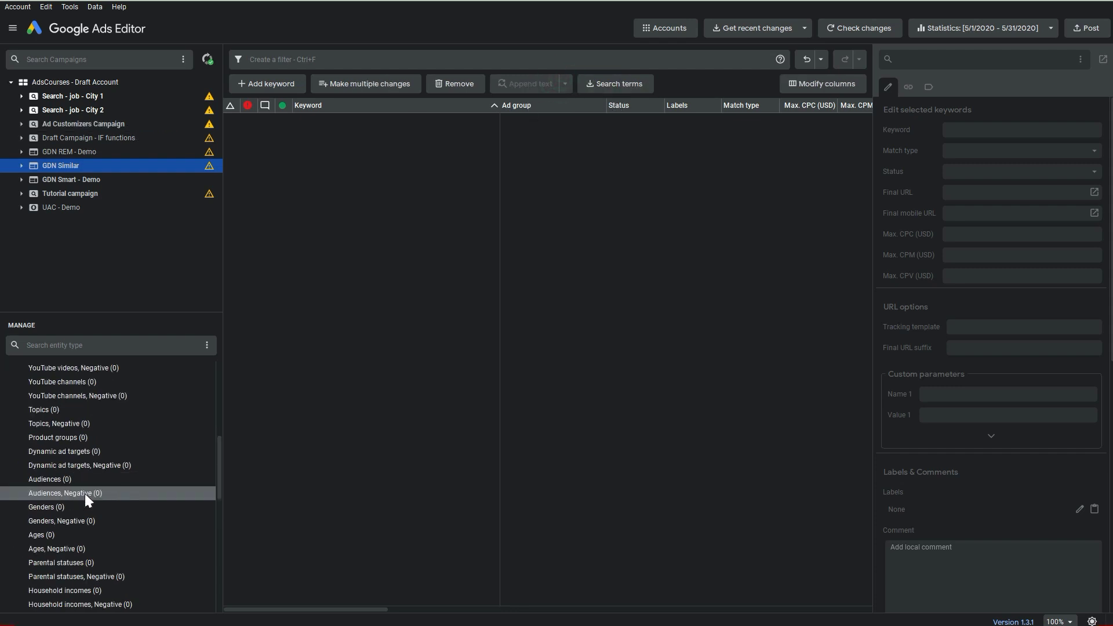
{"action": "left_click", "coordinate": [96, 179]}
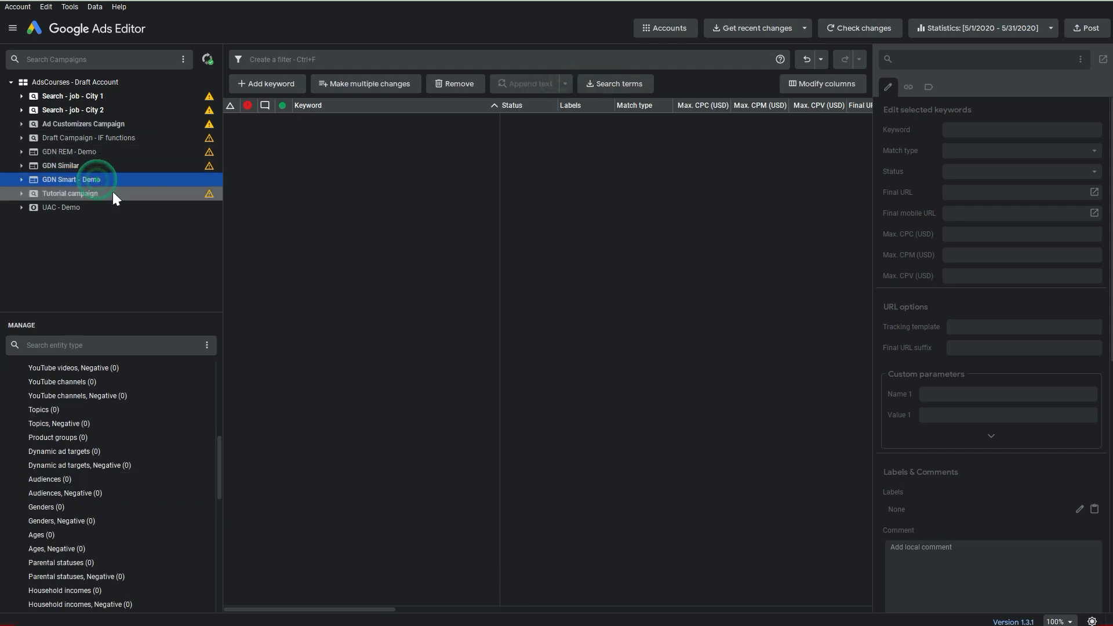
{"action": "scroll", "coordinate": [112, 444], "scroll_direction": "down", "scroll_amount": 1}
{"action": "scroll", "coordinate": [113, 451], "scroll_direction": "down", "scroll_amount": 6}
{"action": "left_click", "coordinate": [103, 166]}
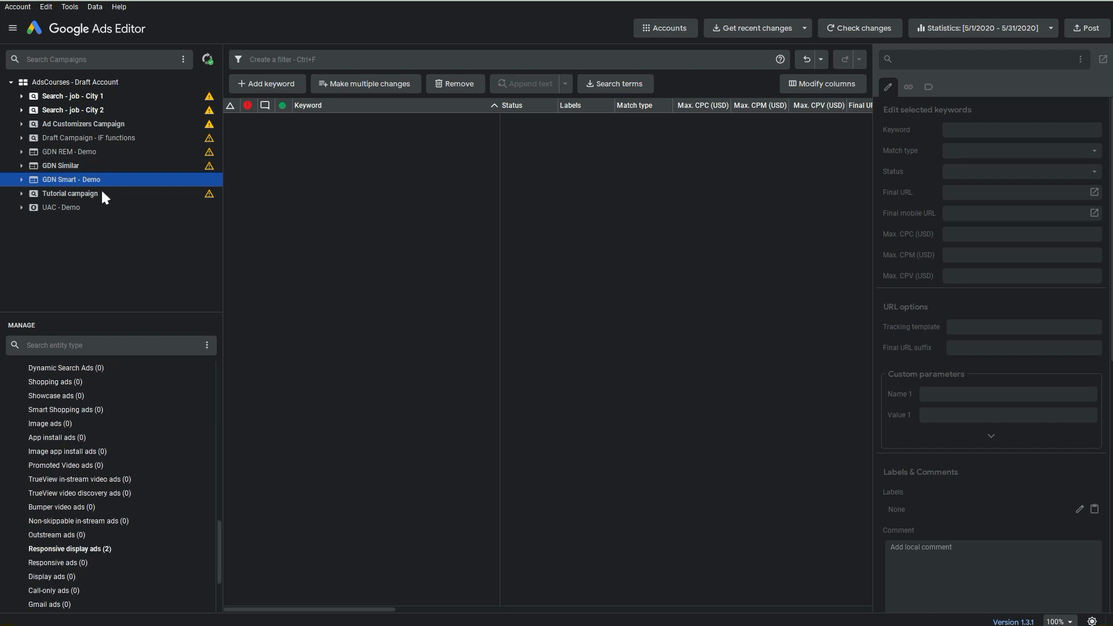
{"action": "left_click", "coordinate": [103, 549]}
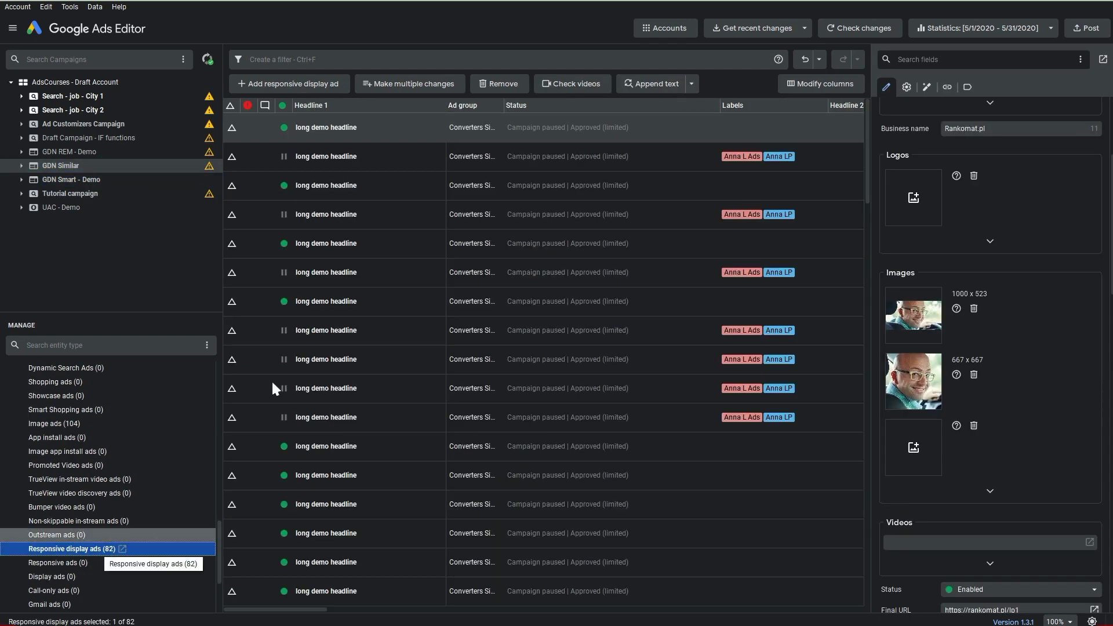
Compare the images used by several responsive display ads in the GDN Similar campaign.
{"action": "mouse_move", "coordinate": [535, 251]}
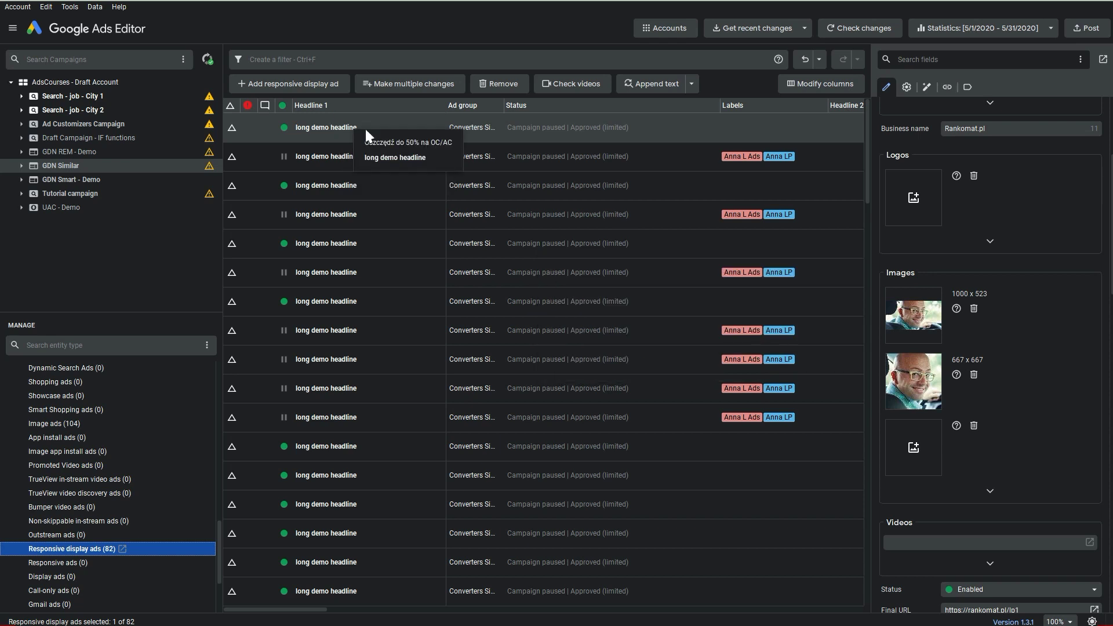
{"action": "left_click", "coordinate": [330, 312]}
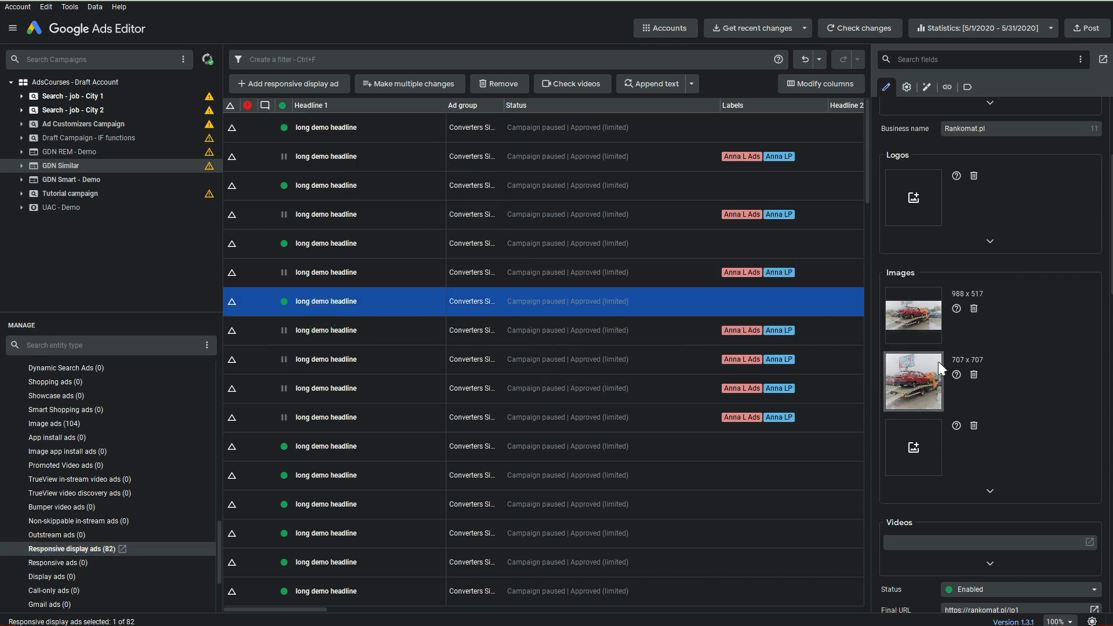
{"action": "mouse_move", "coordinate": [361, 135]}
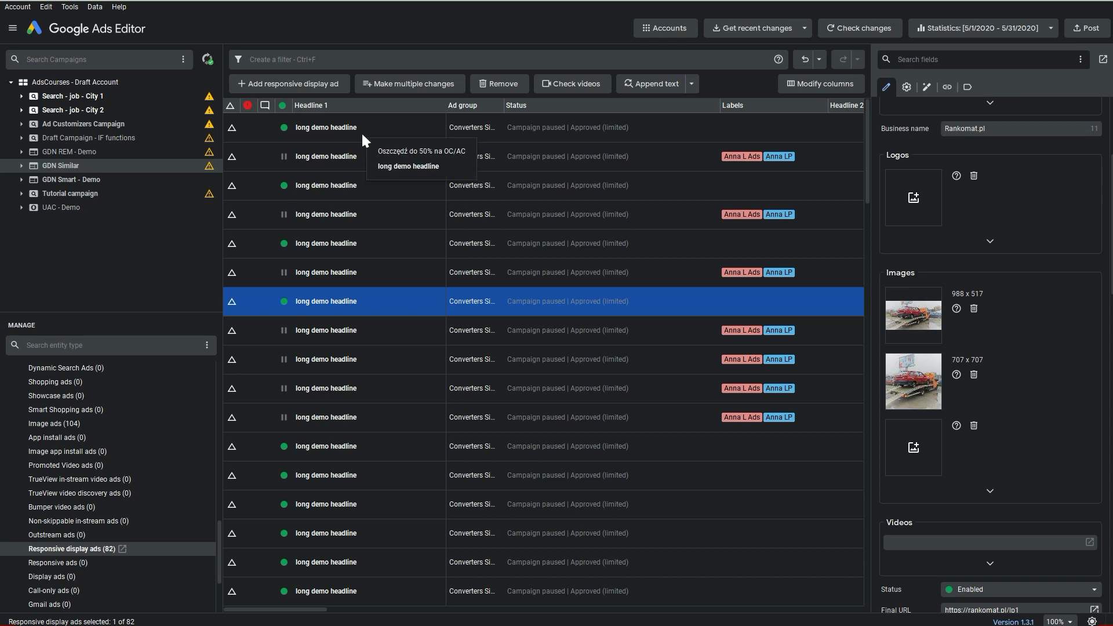
{"action": "left_click", "coordinate": [362, 135]}
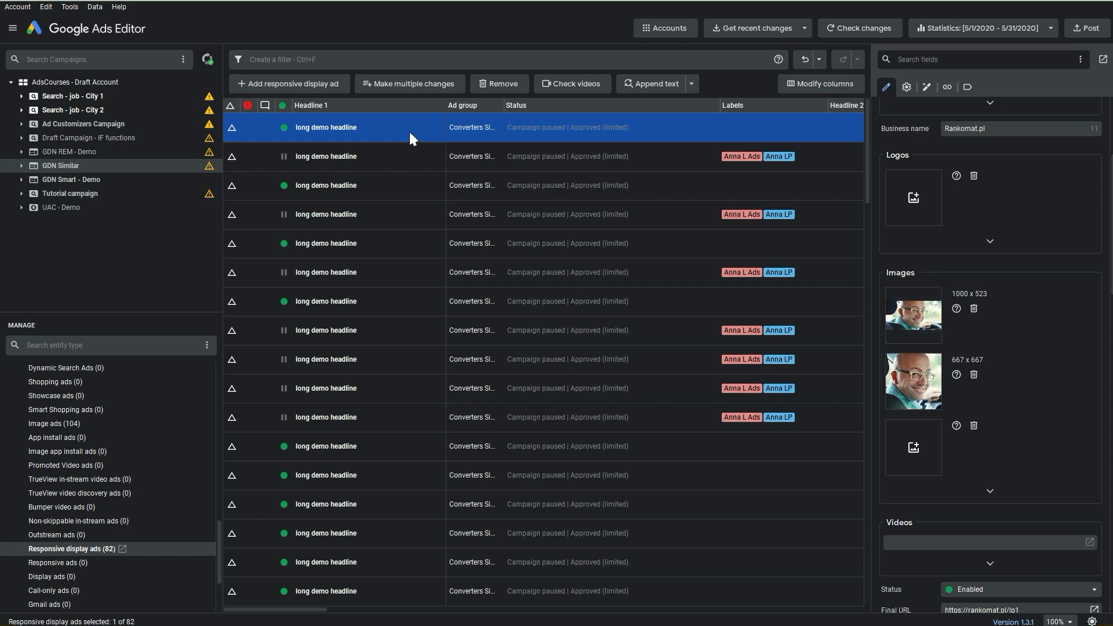
{"action": "left_click", "coordinate": [386, 187]}
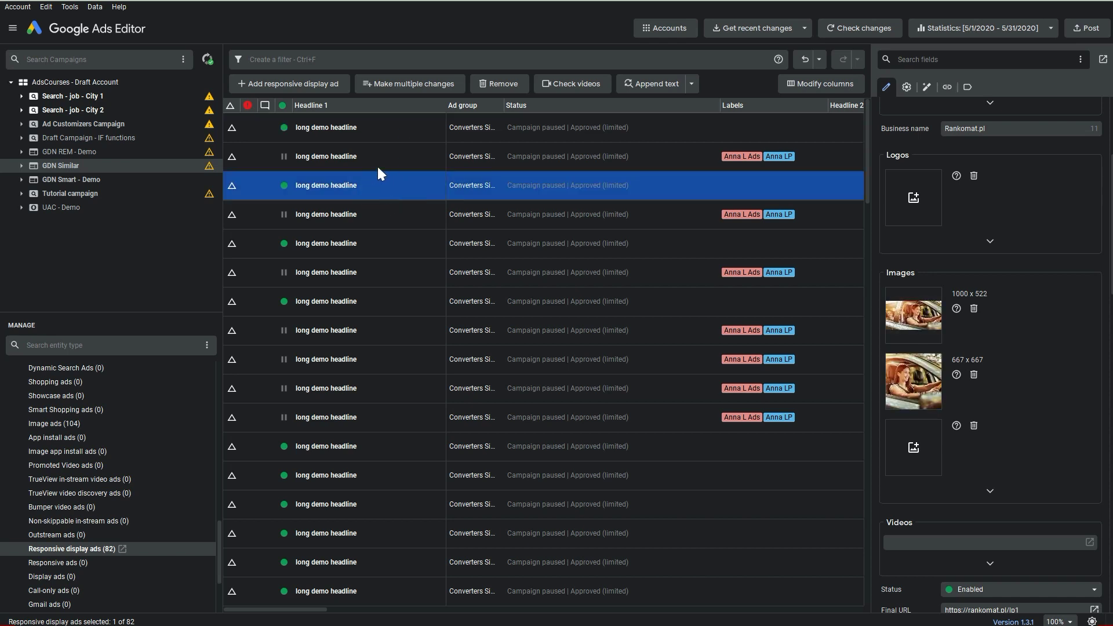
Filter the responsive display ads across the whole draft account to those using the first ad's images.
{"action": "left_click", "coordinate": [411, 128]}
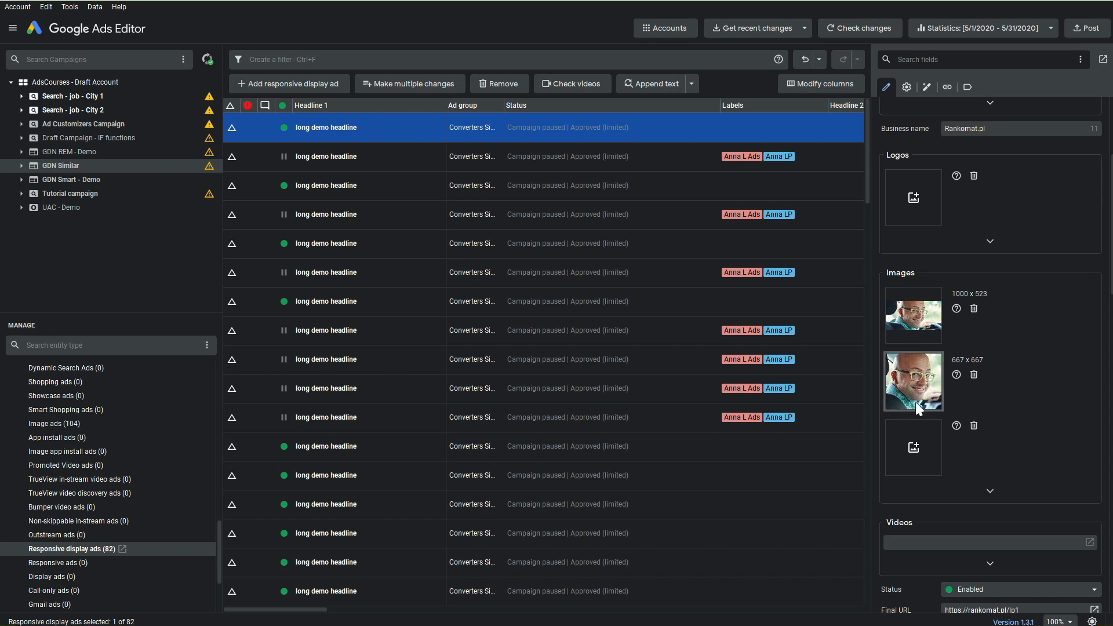
{"action": "left_click", "coordinate": [76, 7]}
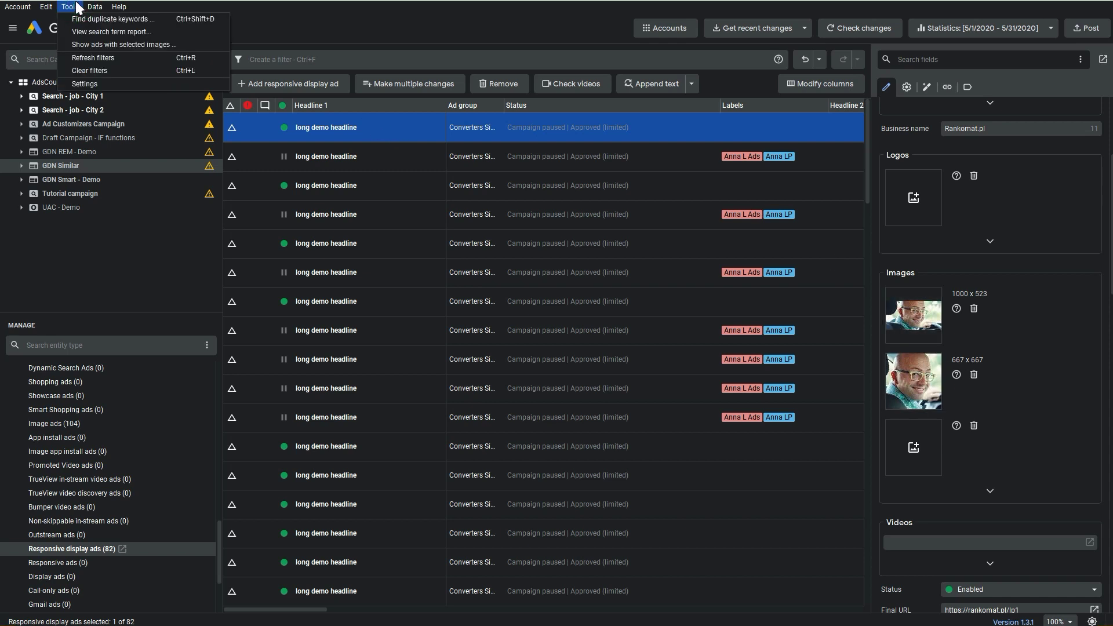
{"action": "left_click", "coordinate": [143, 43]}
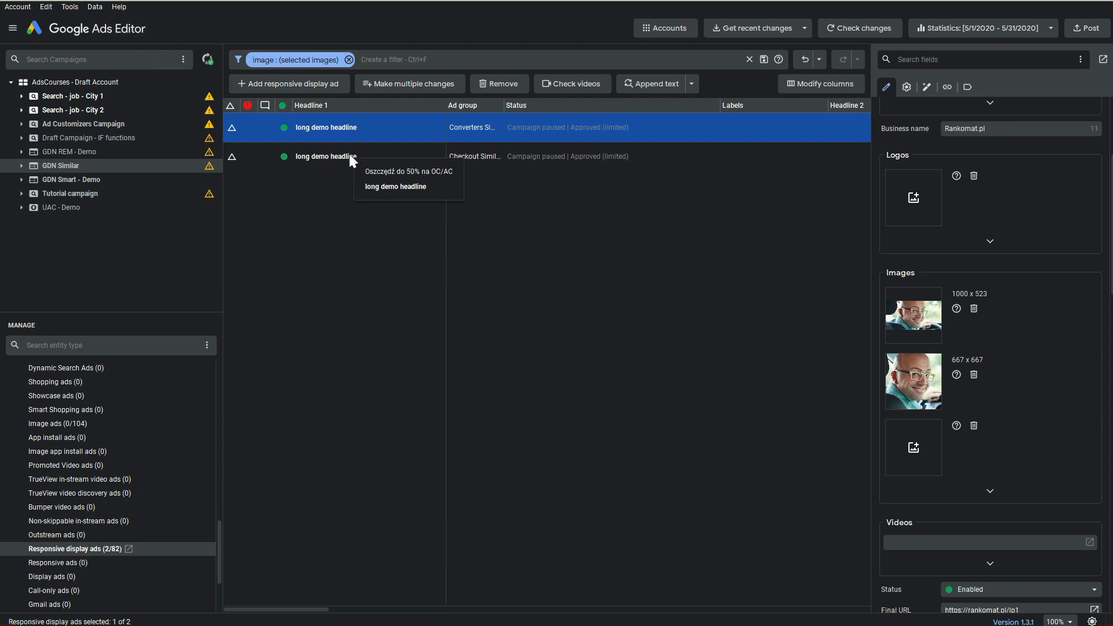
{"action": "left_click", "coordinate": [123, 82]}
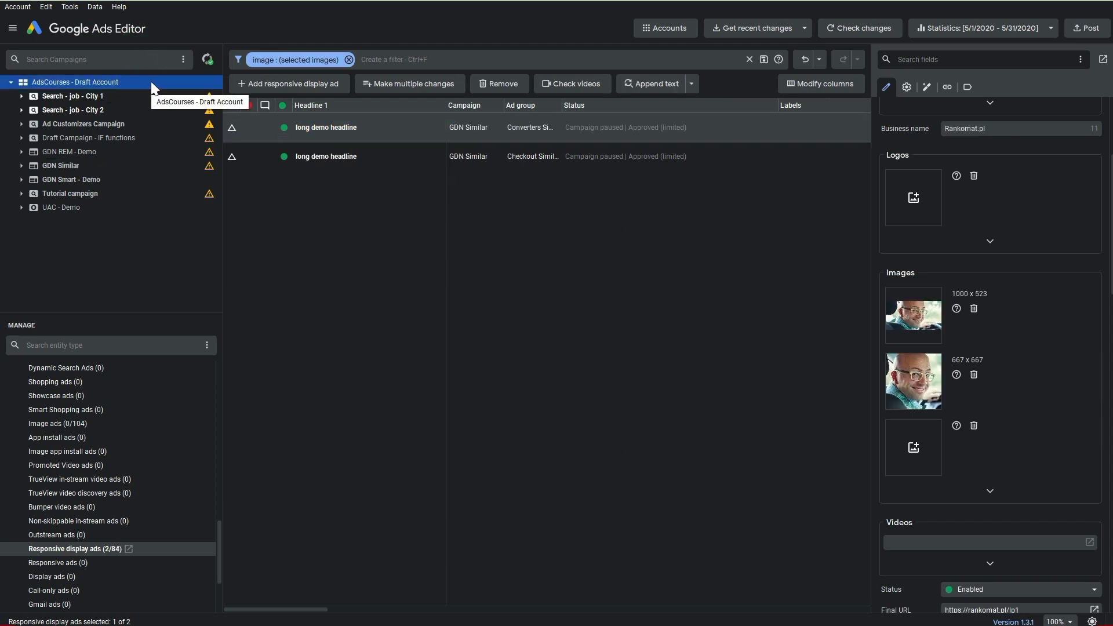
Select both filtered responsive display ads together and review their shared images and settings.
{"action": "left_click", "coordinate": [337, 158]}
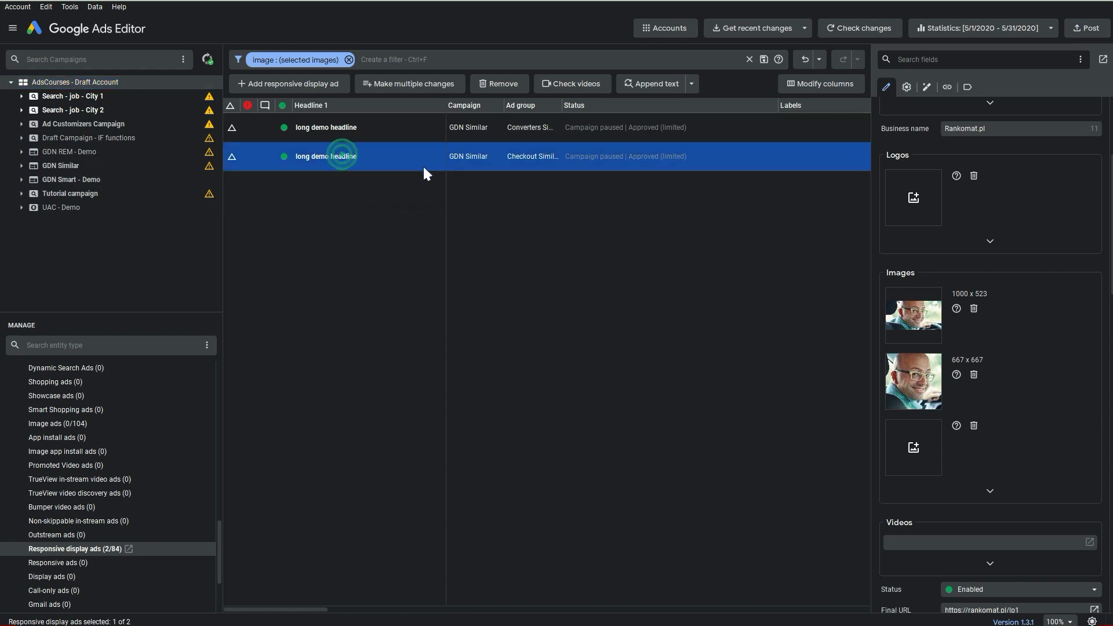
{"action": "left_click", "coordinate": [385, 124], "text": "shift"}
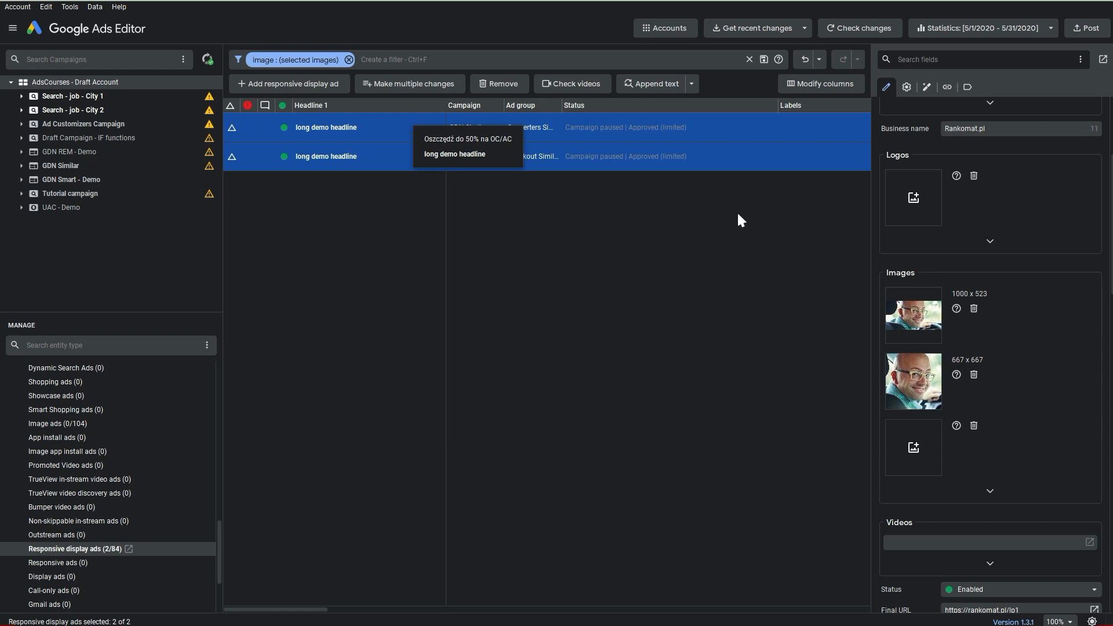
{"action": "scroll", "coordinate": [975, 254], "scroll_direction": "up", "scroll_amount": 1}
{"action": "scroll", "coordinate": [975, 254], "scroll_direction": "down", "scroll_amount": 4}
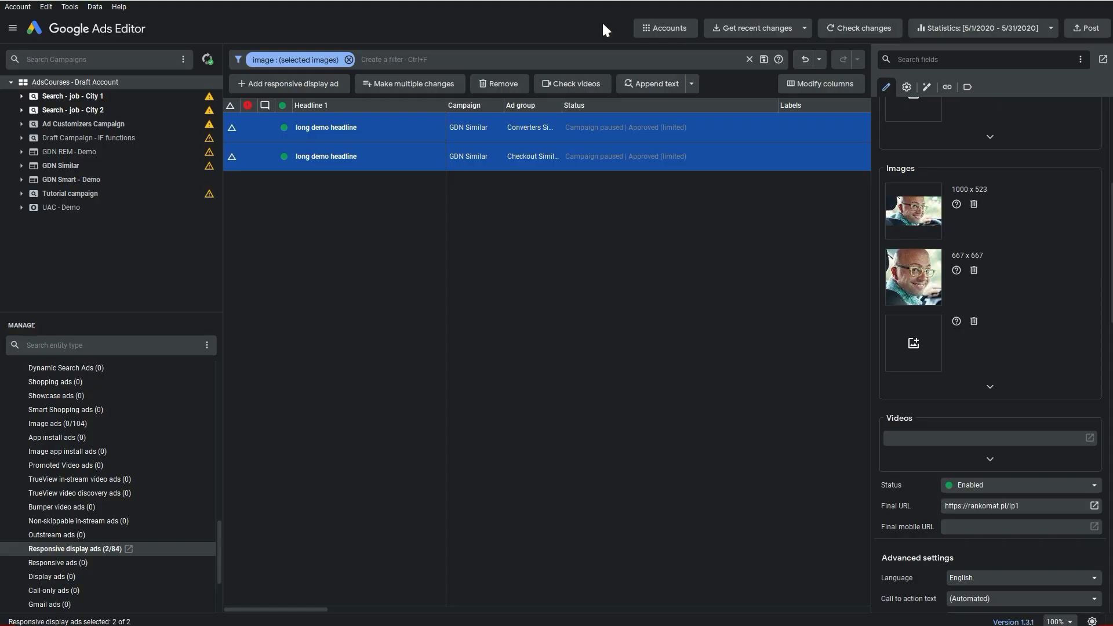
Open the Ads Courses and AdsCourses - Draft Account accounts together in a single window from the accounts manager.
{"action": "left_click", "coordinate": [661, 28]}
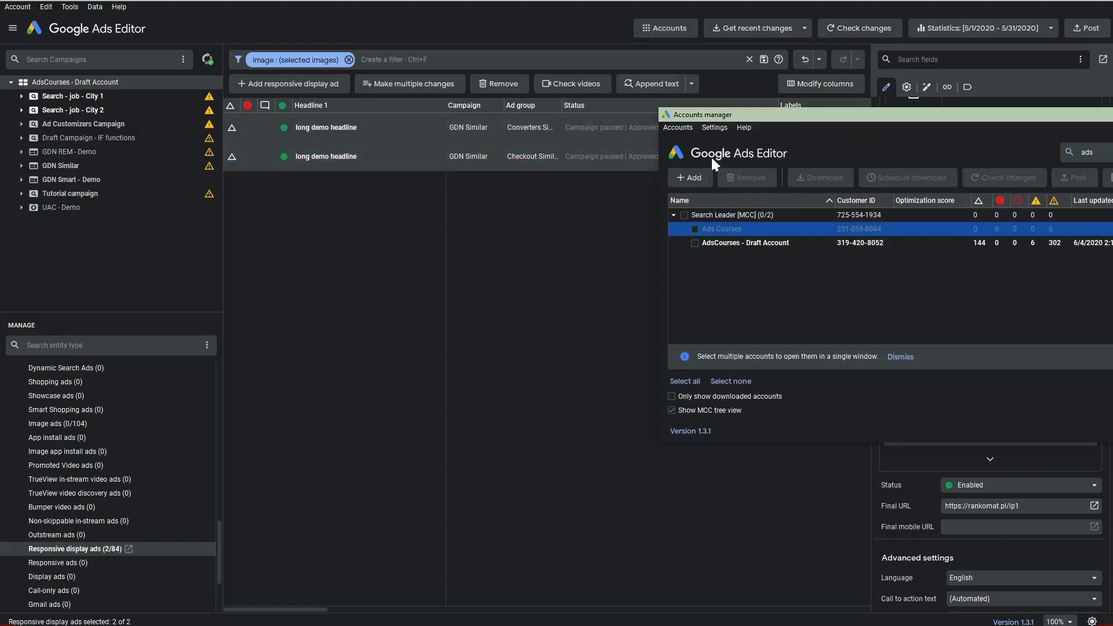
{"action": "left_click", "coordinate": [695, 228]}
{"action": "left_click", "coordinate": [694, 242]}
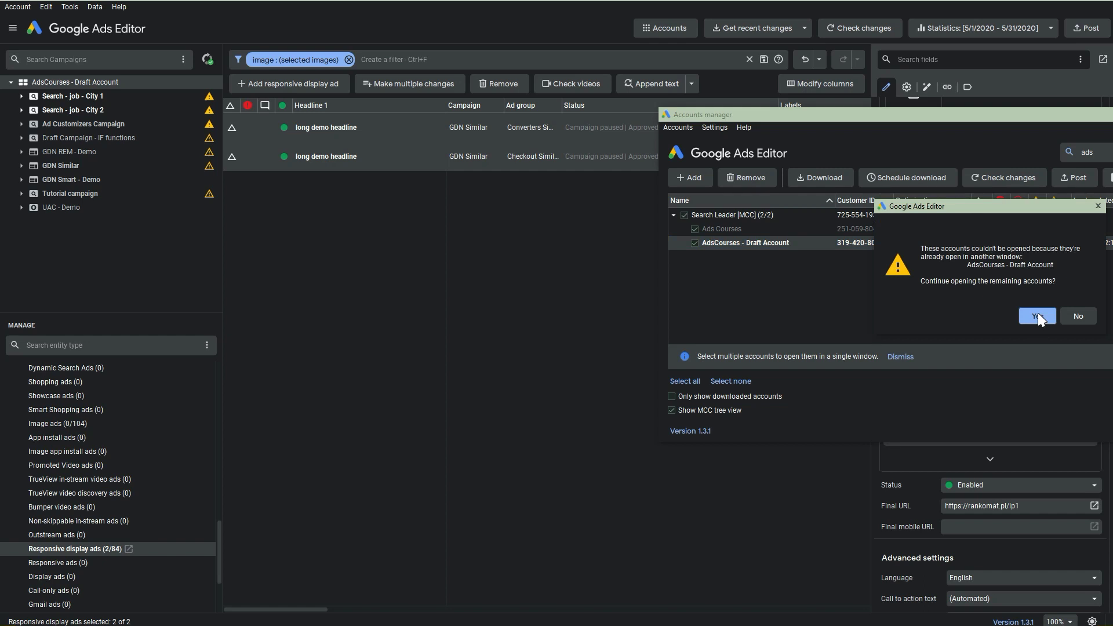
{"action": "left_click", "coordinate": [1034, 315]}
{"action": "left_click", "coordinate": [1078, 318]}
{"action": "left_click", "coordinate": [1104, 5]}
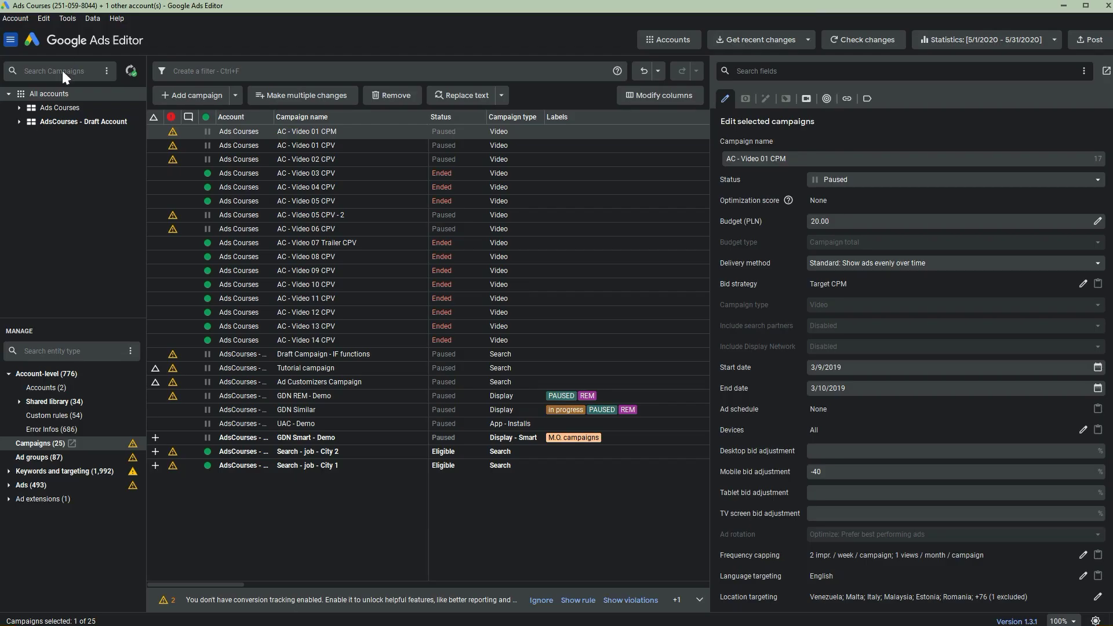
Examine the campaigns of Ads Courses and AdsCourses - Draft Account by expanding and collapsing each account.
{"action": "left_click", "coordinate": [18, 109]}
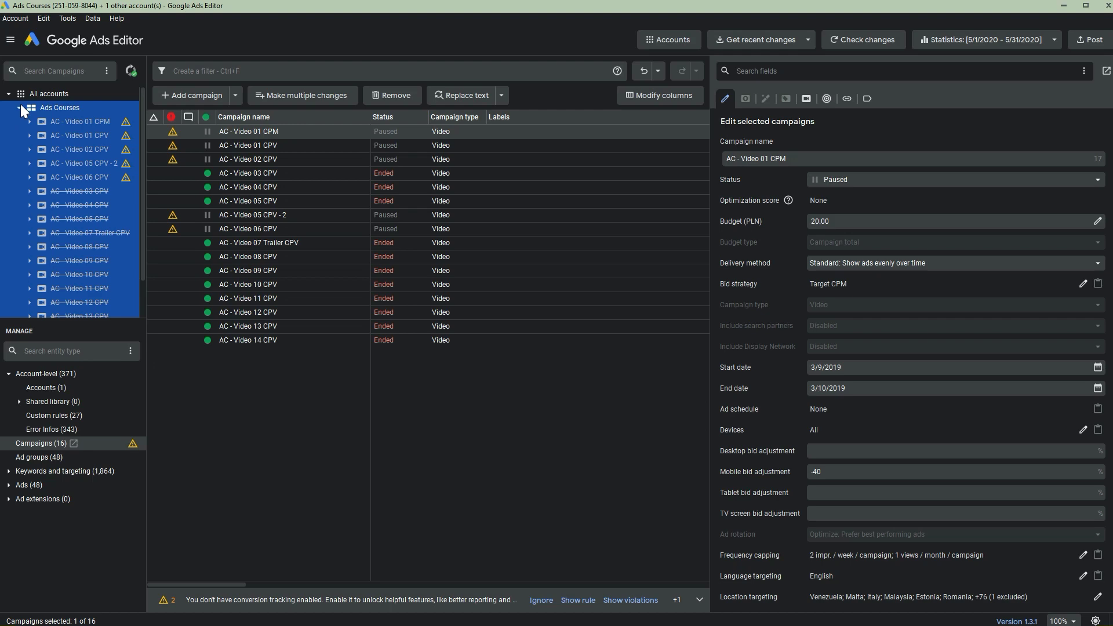
{"action": "left_click", "coordinate": [19, 108]}
{"action": "left_click", "coordinate": [19, 122]}
{"action": "left_click", "coordinate": [19, 120]}
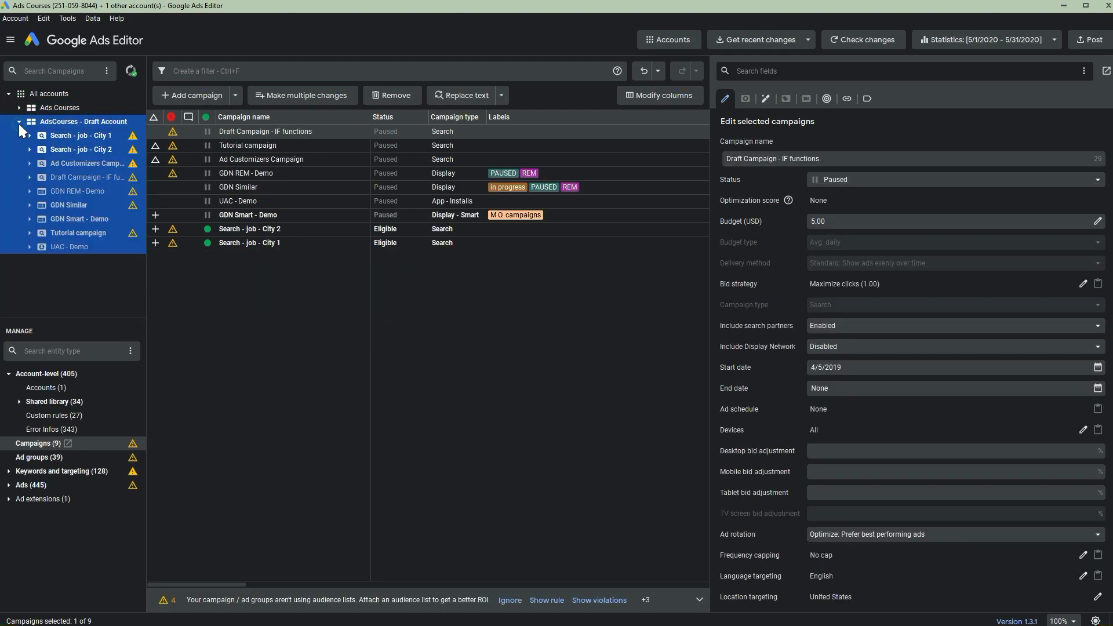
{"action": "left_click", "coordinate": [19, 122]}
{"action": "left_click", "coordinate": [18, 121]}
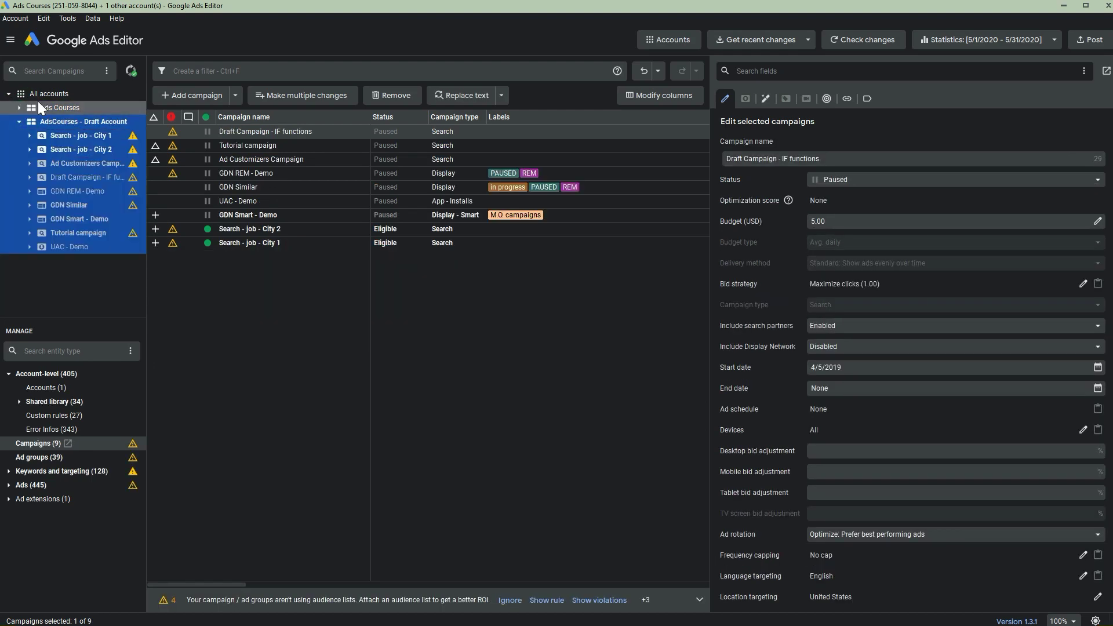
{"action": "left_click", "coordinate": [20, 105]}
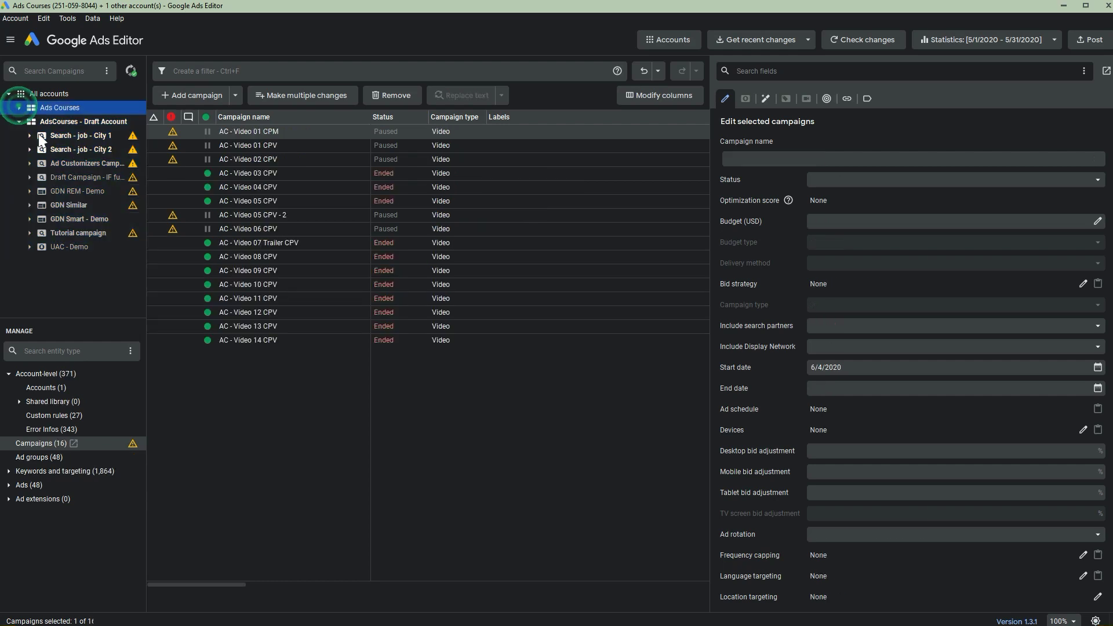
{"action": "left_click", "coordinate": [17, 106]}
{"action": "left_click", "coordinate": [18, 107]}
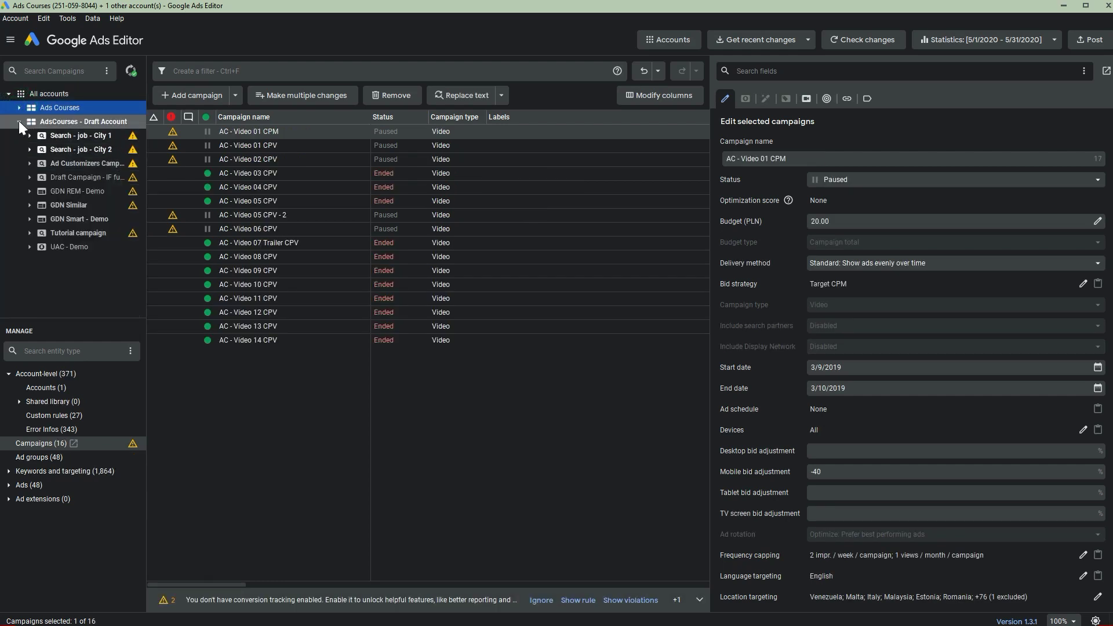
{"action": "left_click", "coordinate": [19, 121]}
{"action": "left_click", "coordinate": [19, 123]}
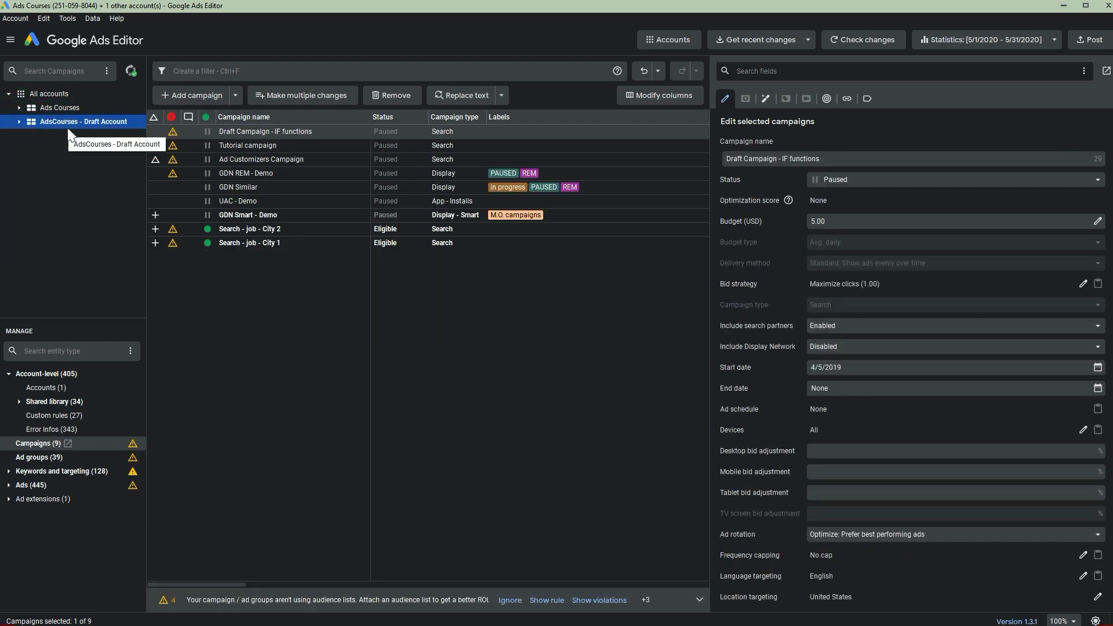